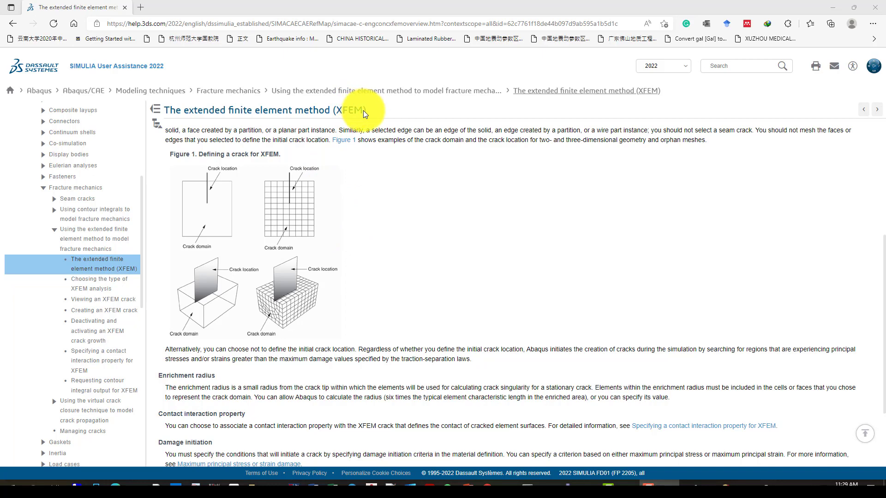
Read the documentation page on the extended finite element method (XFEM), including the crack definition figure and damage initiation sections
{"action": "left_click_drag", "start_coordinate": [366, 111], "coordinate": [327, 112]}
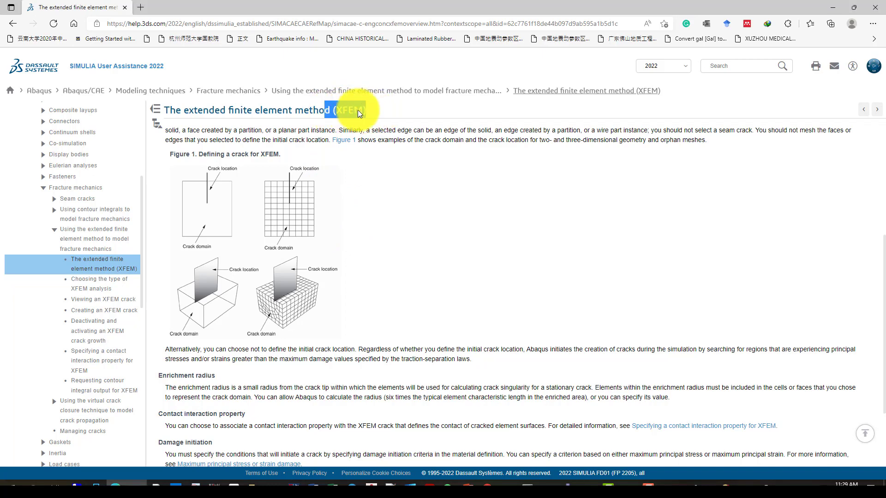
{"action": "left_click", "coordinate": [385, 110]}
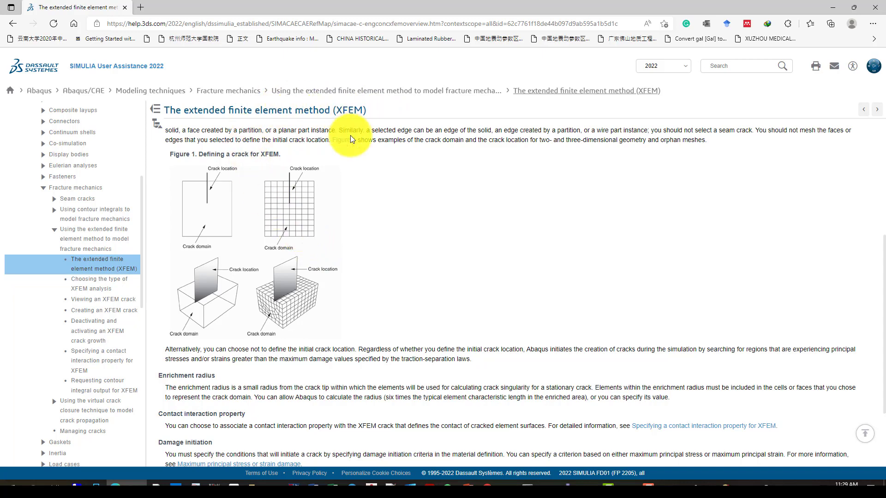
{"action": "scroll", "coordinate": [283, 229], "scroll_direction": "down", "scroll_amount": 1}
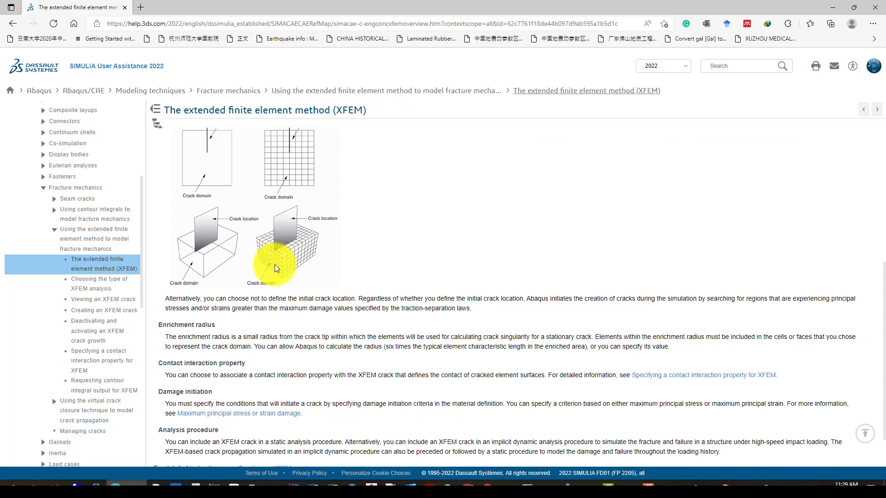
{"action": "scroll", "coordinate": [253, 271], "scroll_direction": "up", "scroll_amount": 1}
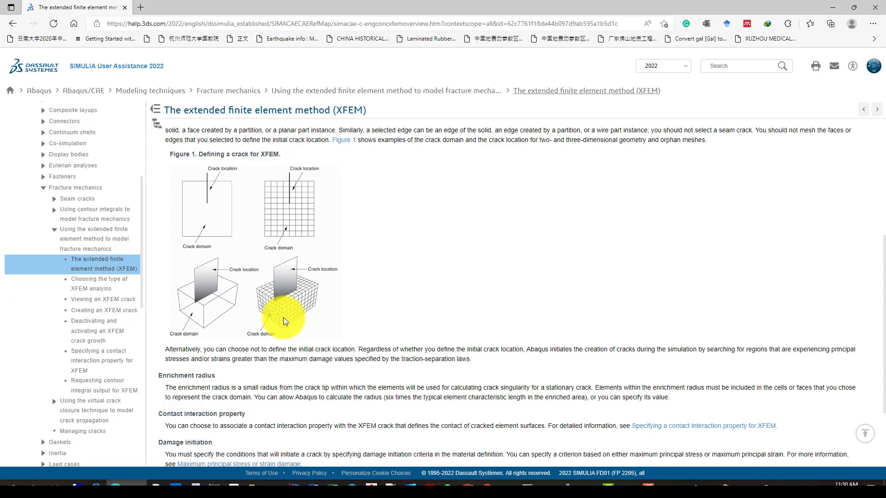
{"action": "scroll", "coordinate": [284, 322], "scroll_direction": "down", "scroll_amount": 2}
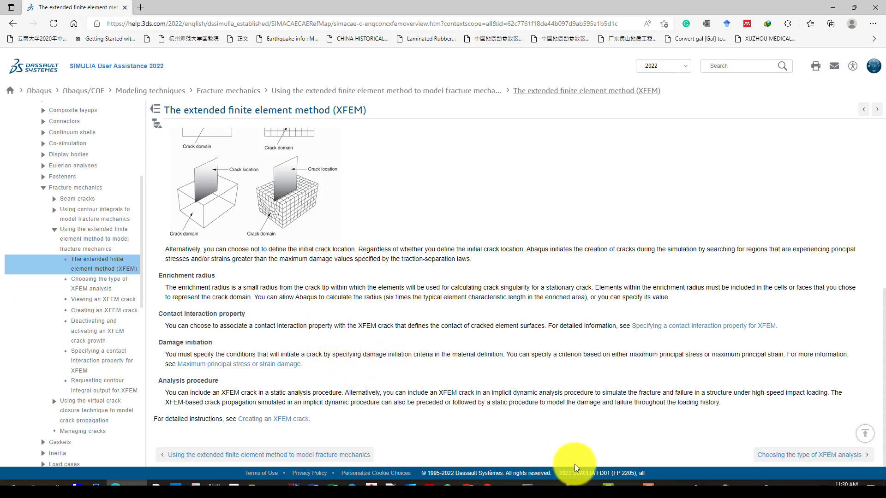
Switch to Abaqus/CAE and go from the Visualization module to the Part module
{"action": "left_click", "coordinate": [554, 450]}
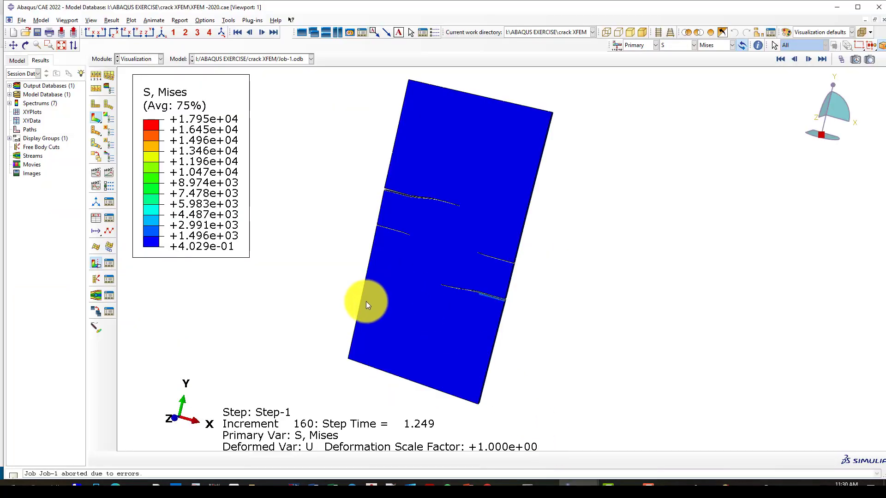
{"action": "scroll", "coordinate": [337, 252], "scroll_direction": "down", "scroll_amount": 2}
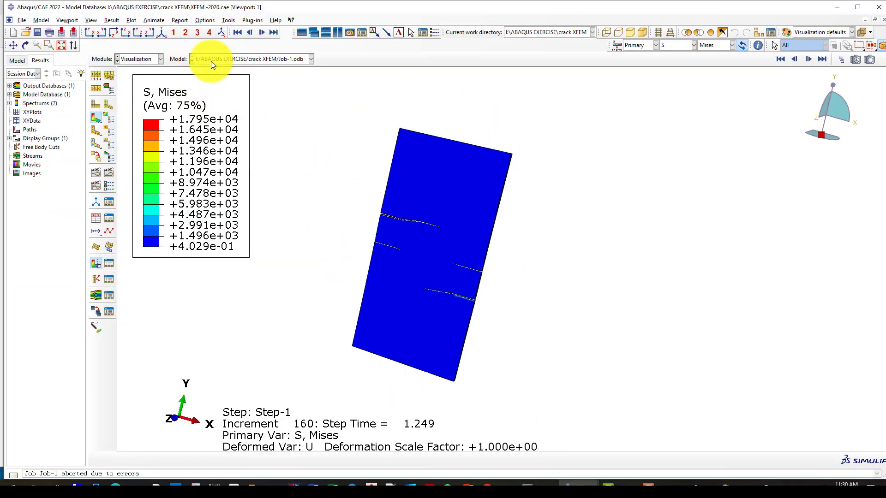
{"action": "left_click", "coordinate": [153, 59]}
{"action": "left_click", "coordinate": [143, 70]}
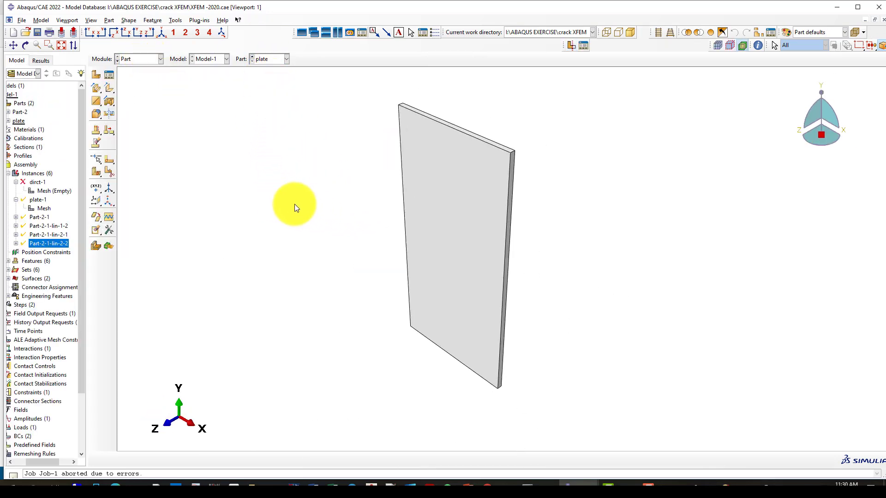
Open the plate's solid extrude feature for editing and examine its depth and section sketch dimensions
{"action": "left_click", "coordinate": [96, 129]}
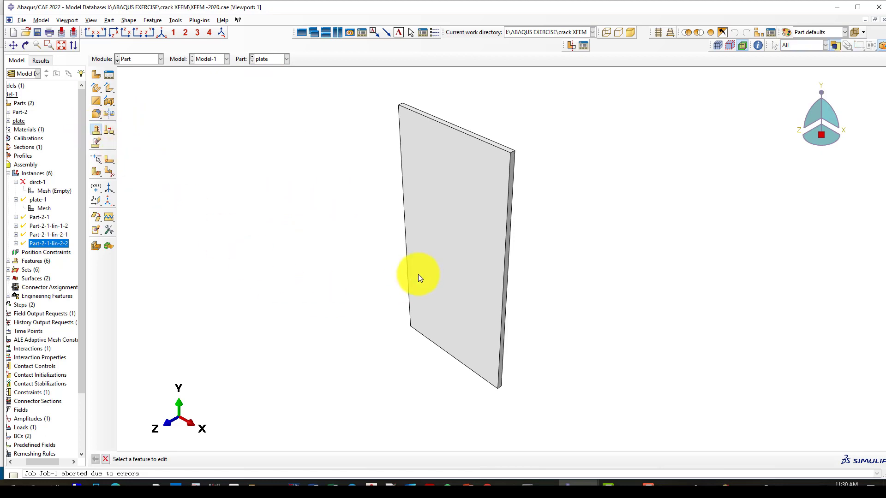
{"action": "left_click", "coordinate": [445, 205]}
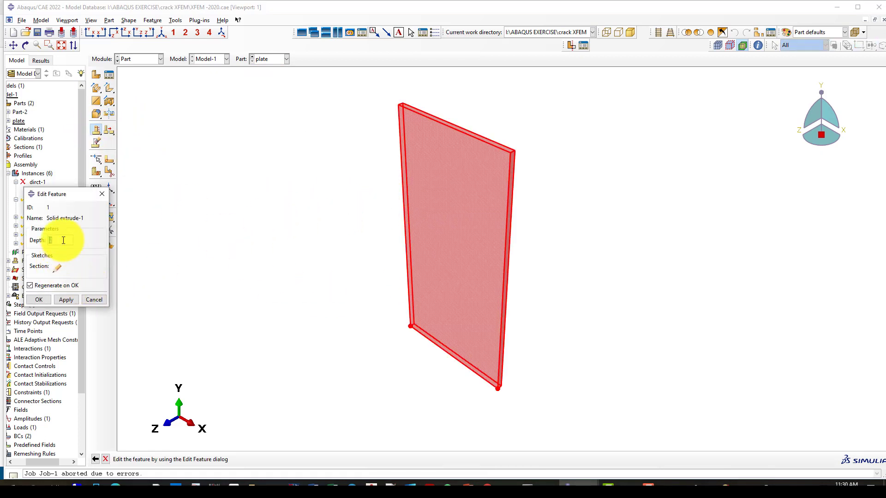
{"action": "left_click", "coordinate": [59, 268]}
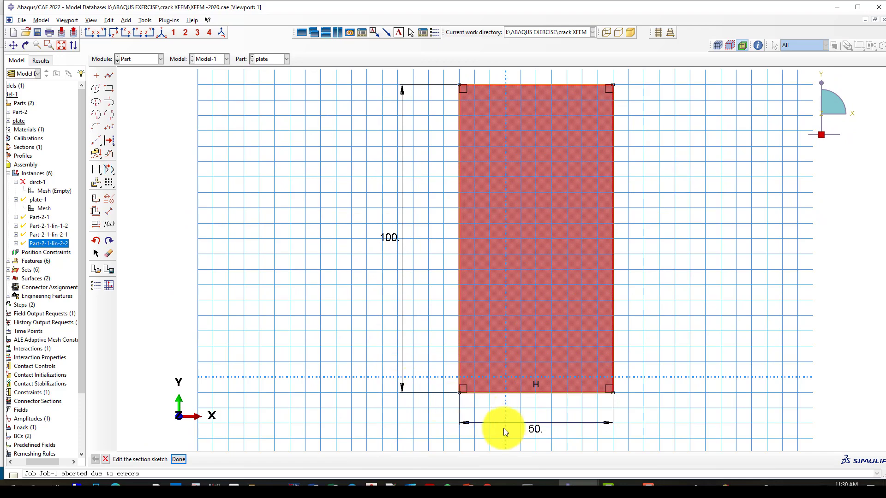
{"action": "middle_click", "coordinate": [291, 190]}
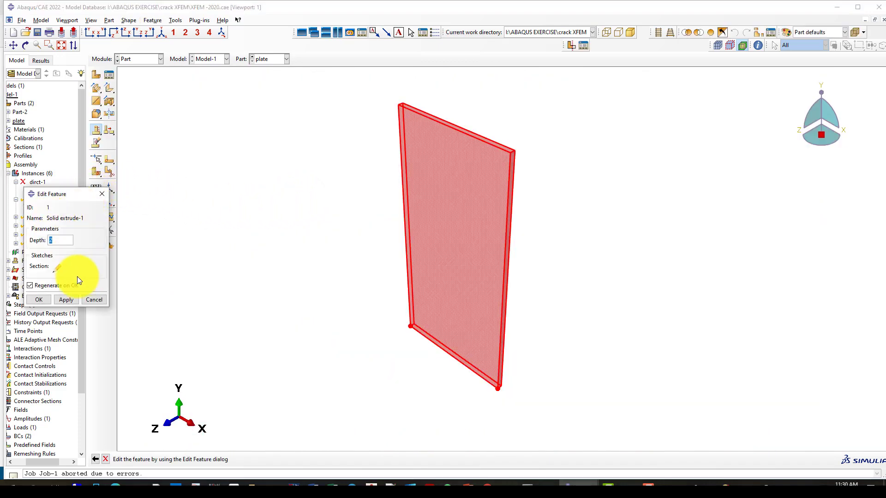
{"action": "left_click", "coordinate": [42, 300]}
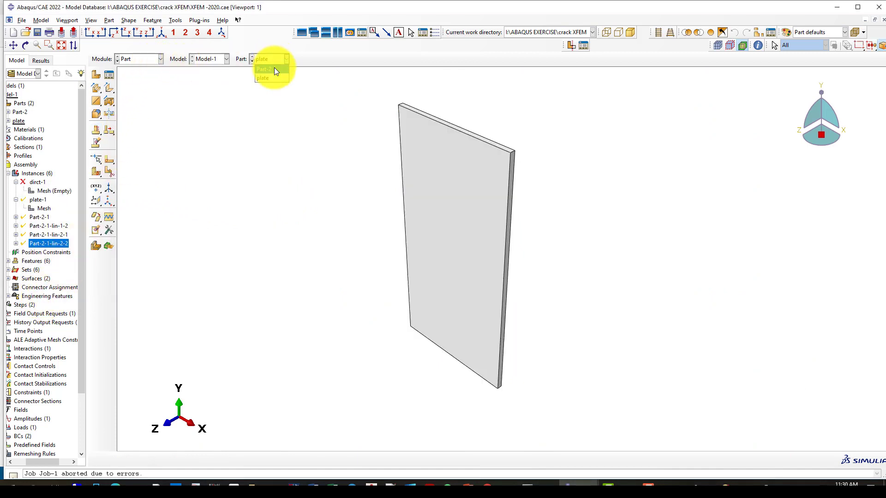
Display Part-2 and examine its shell extrude feature's depth and section sketch dimension
{"action": "left_click", "coordinate": [272, 69]}
{"action": "scroll", "coordinate": [244, 135], "scroll_direction": "up", "scroll_amount": 1}
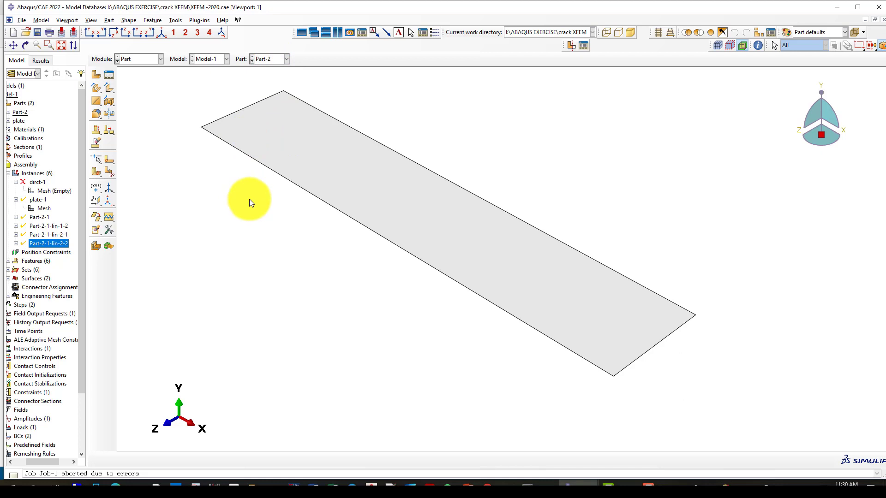
{"action": "scroll", "coordinate": [238, 186], "scroll_direction": "up", "scroll_amount": 1}
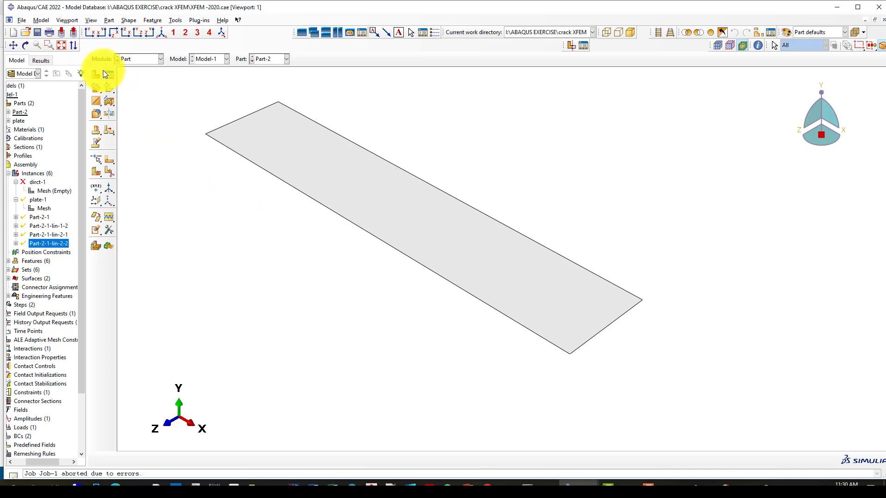
{"action": "left_click", "coordinate": [95, 130]}
{"action": "left_click", "coordinate": [324, 189]}
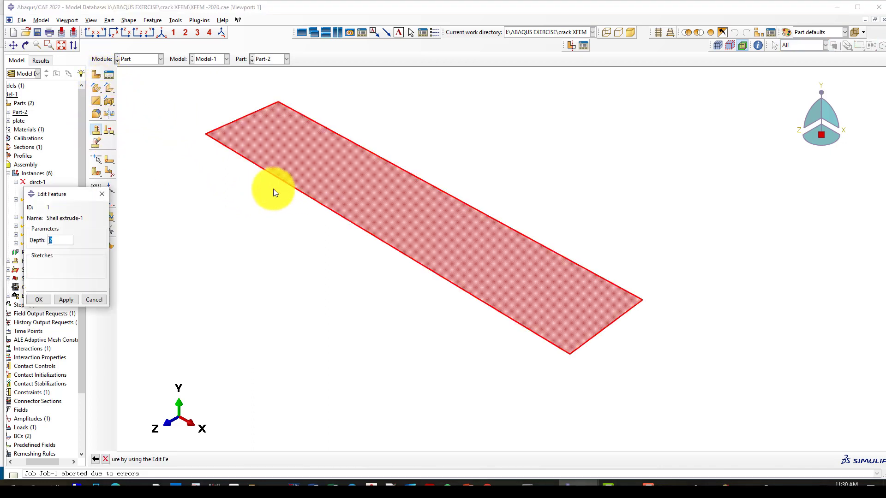
{"action": "left_click", "coordinate": [53, 266]}
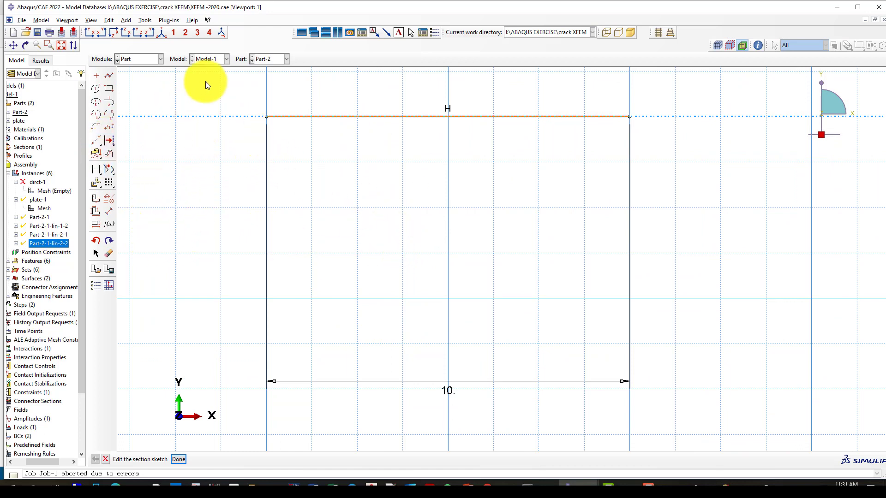
{"action": "left_click", "coordinate": [265, 60]}
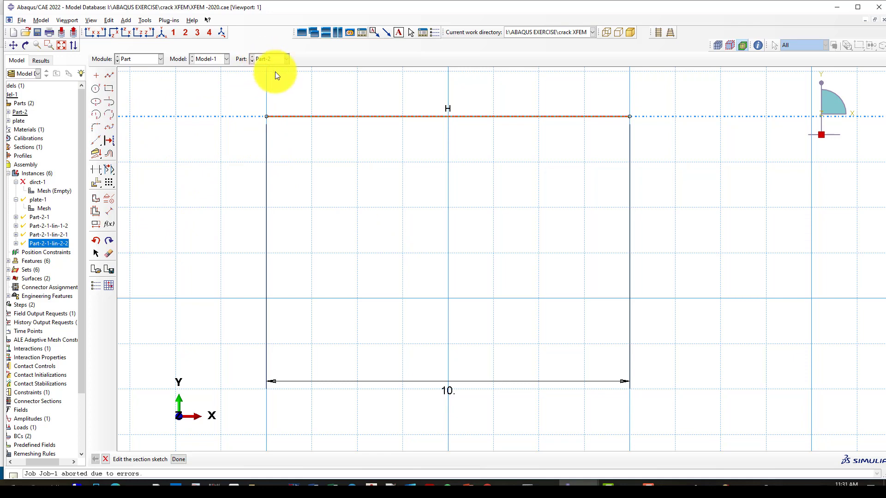
{"action": "scroll", "coordinate": [358, 281], "scroll_direction": "down", "scroll_amount": 1}
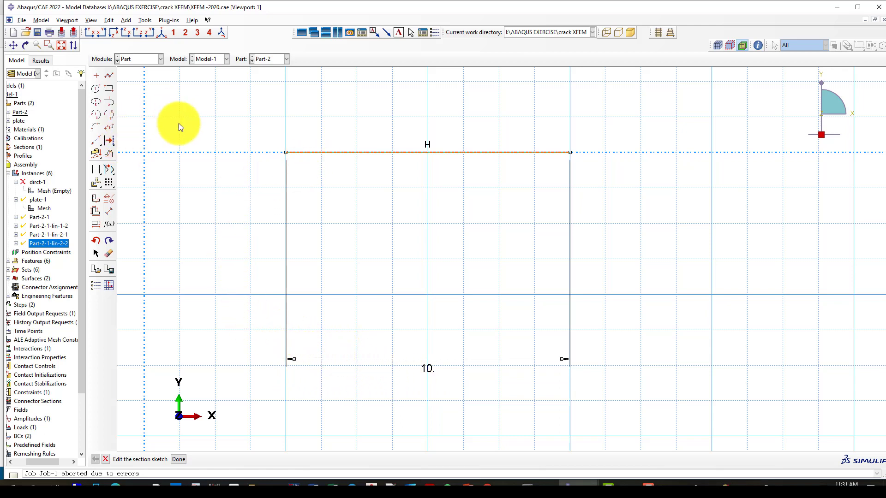
Switch to the Property module, abandoning the open section sketch of Part-2
{"action": "left_click", "coordinate": [148, 60]}
{"action": "left_click", "coordinate": [142, 77]}
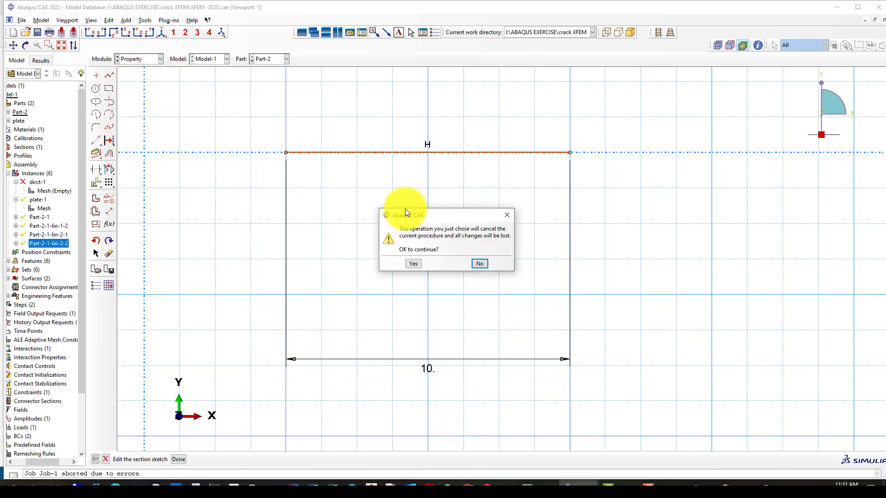
{"action": "left_click", "coordinate": [424, 265]}
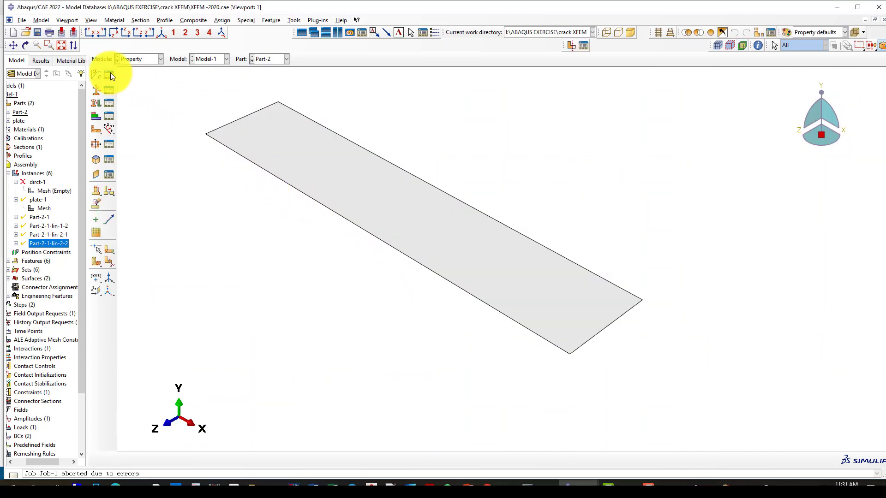
Open the steel material for editing and examine its Maxps Damage settings, dismissing the download notification
{"action": "left_click", "coordinate": [109, 75]}
{"action": "left_click", "coordinate": [342, 149]}
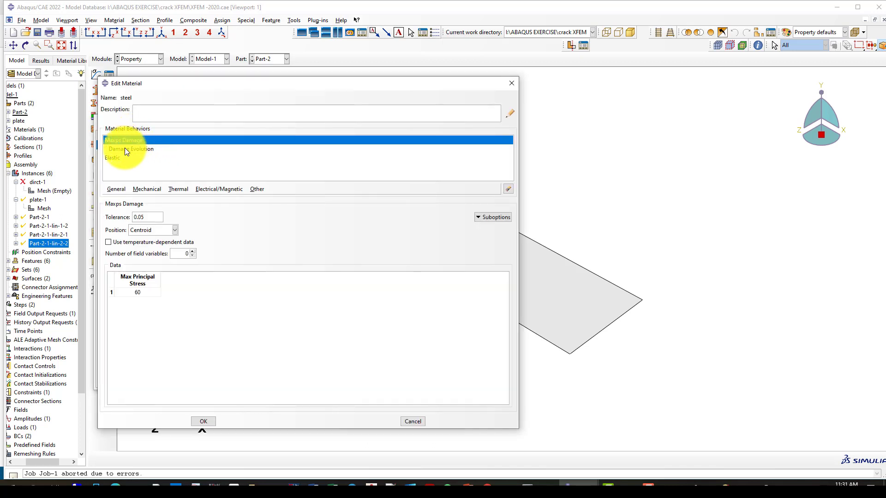
{"action": "left_click", "coordinate": [140, 150]}
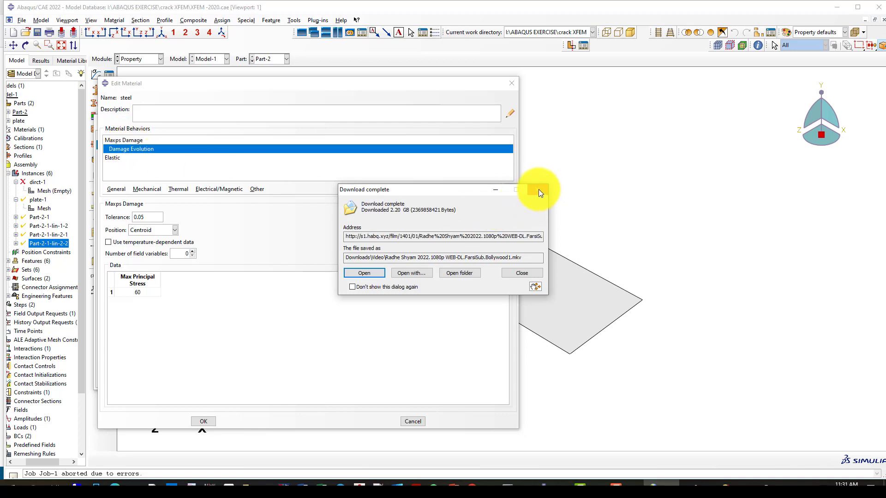
{"action": "left_click", "coordinate": [538, 190]}
{"action": "left_click", "coordinate": [108, 140]}
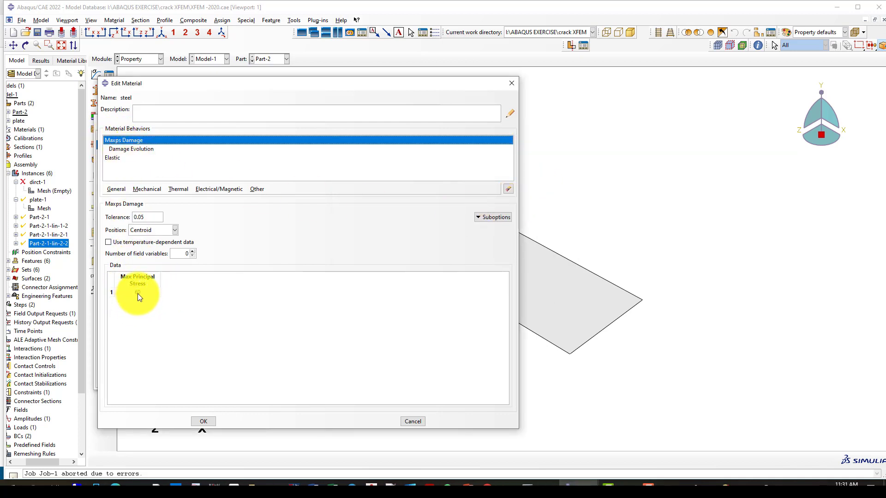
Examine the Damage Evolution suboption of the steel's Maxps Damage, including its type, softening and displacement at failure
{"action": "left_click", "coordinate": [126, 149]}
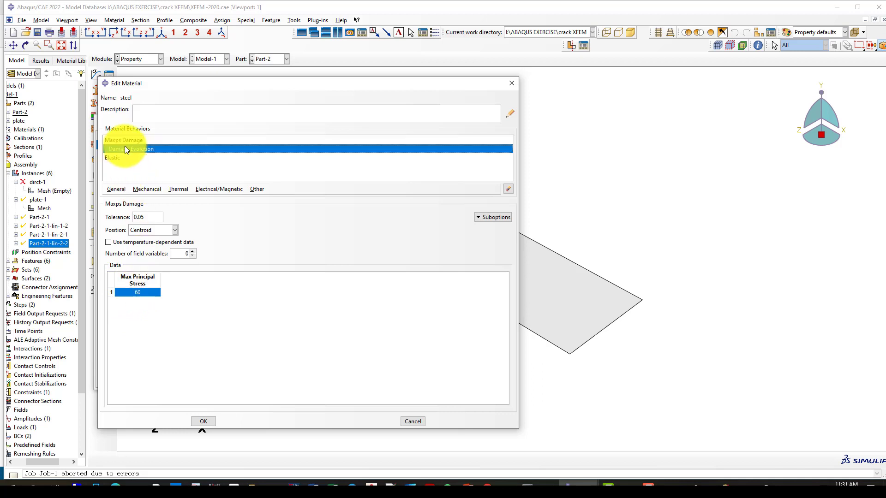
{"action": "left_click", "coordinate": [487, 218]}
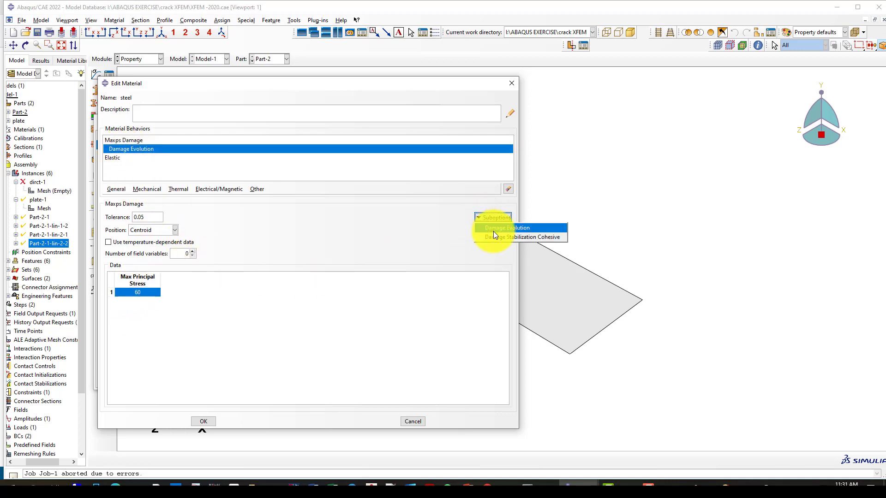
{"action": "left_click", "coordinate": [494, 231]}
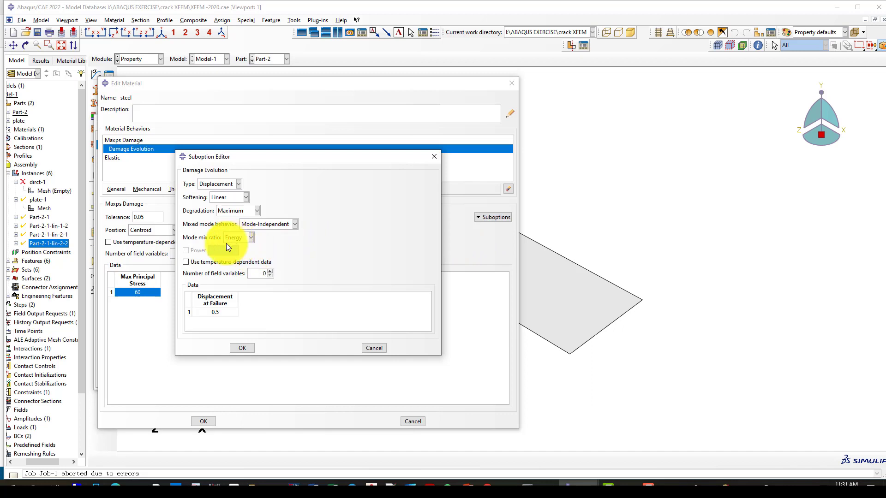
{"action": "left_click", "coordinate": [203, 313]}
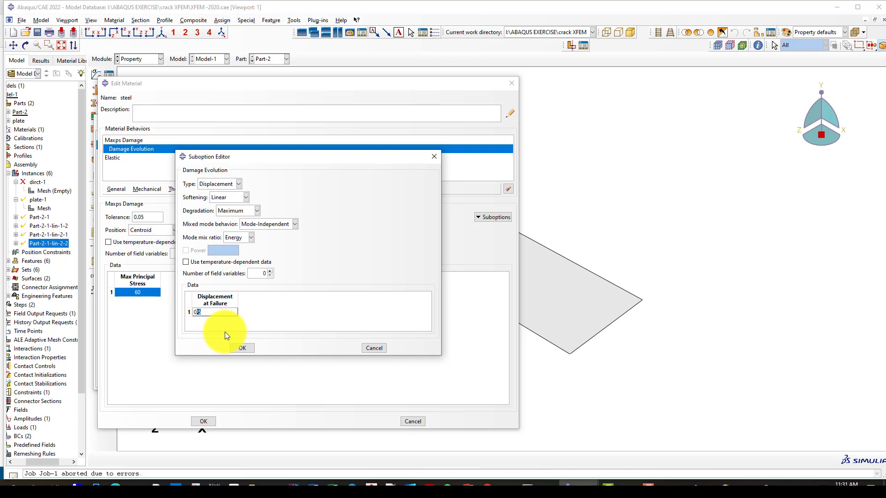
{"action": "left_click", "coordinate": [240, 348]}
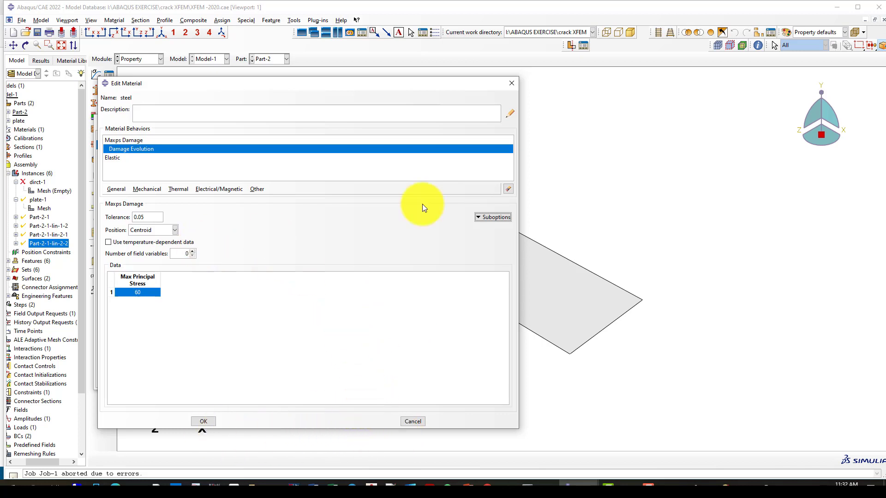
Examine the steel's Elastic data for Young's modulus and Poisson's ratio, then close the material definition
{"action": "left_click", "coordinate": [118, 158]}
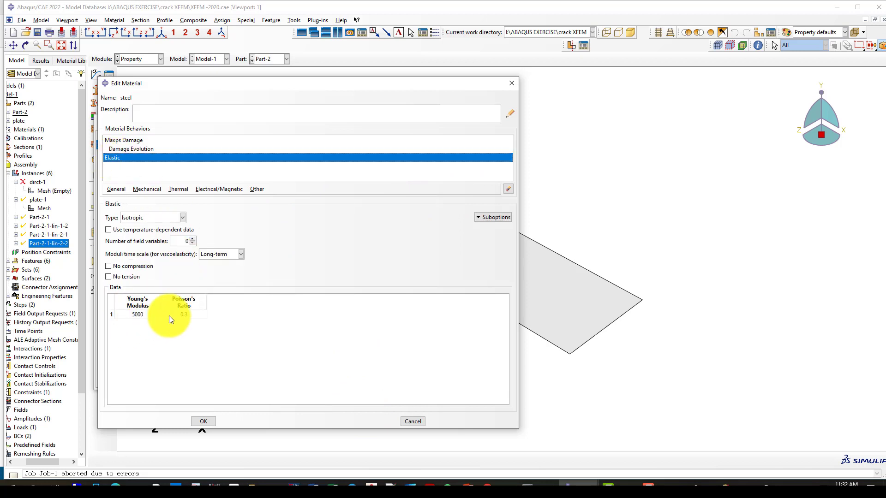
{"action": "left_click", "coordinate": [203, 422]}
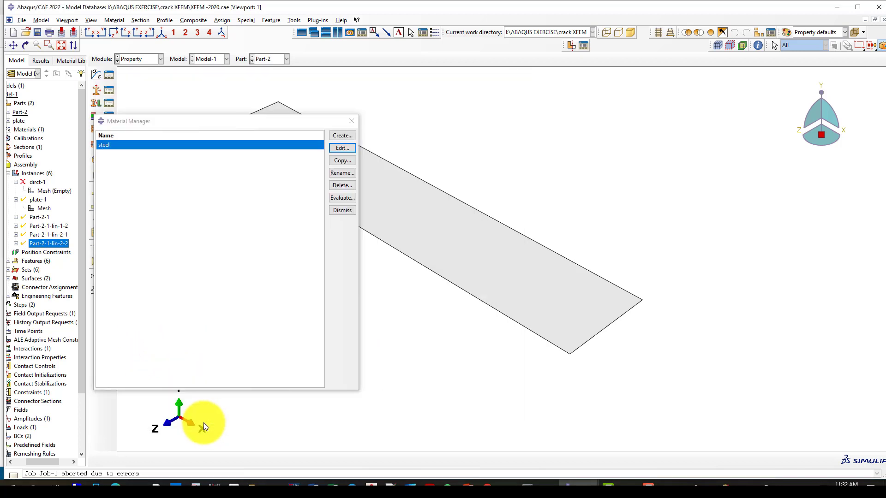
{"action": "left_click", "coordinate": [351, 122]}
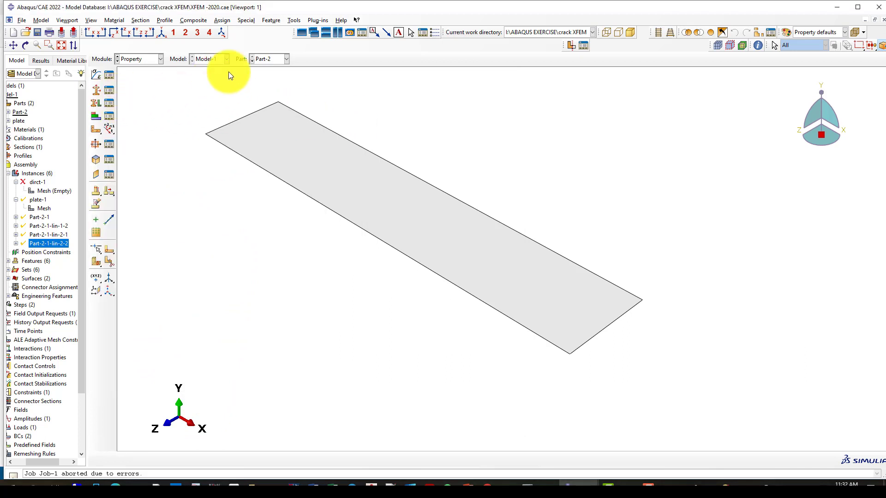
Display the plate part in place of Part-2
{"action": "left_click", "coordinate": [260, 78]}
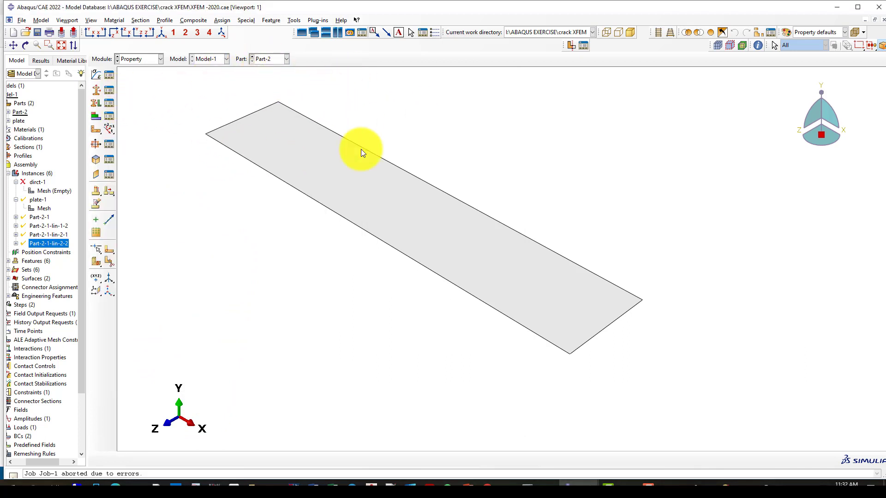
{"action": "scroll", "coordinate": [392, 142], "scroll_direction": "down", "scroll_amount": 2}
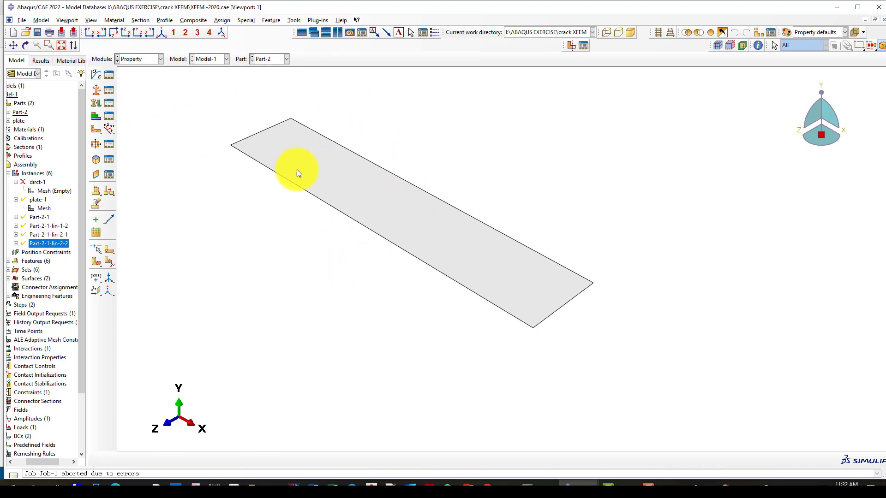
{"action": "scroll", "coordinate": [303, 189], "scroll_direction": "up", "scroll_amount": 1}
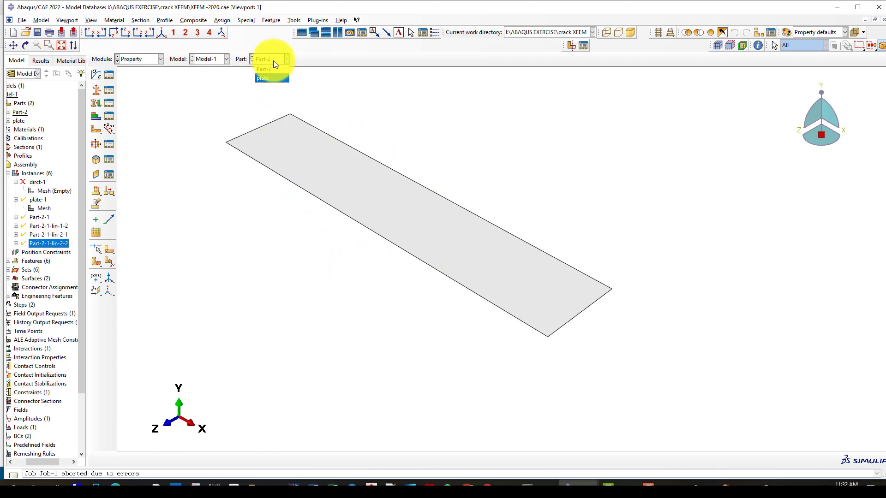
{"action": "left_click", "coordinate": [266, 78]}
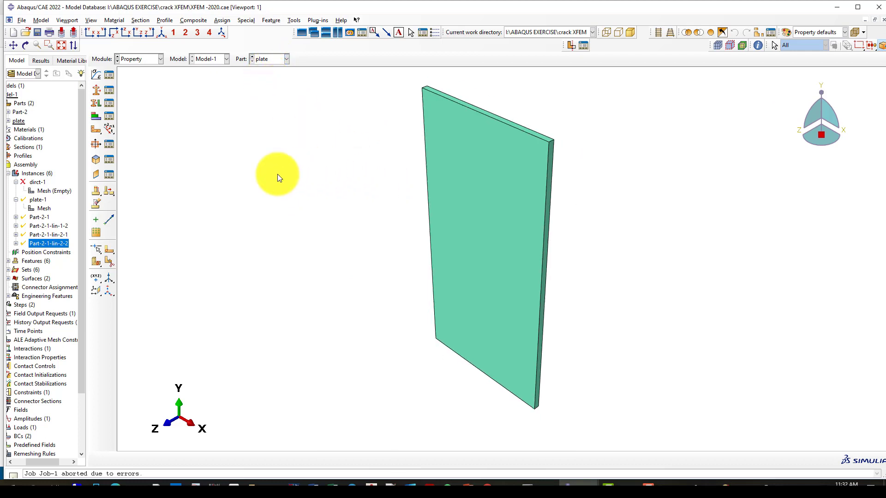
Open Section-1 for editing to examine its definition, then close it and the section manager without changes
{"action": "left_click", "coordinate": [109, 91]}
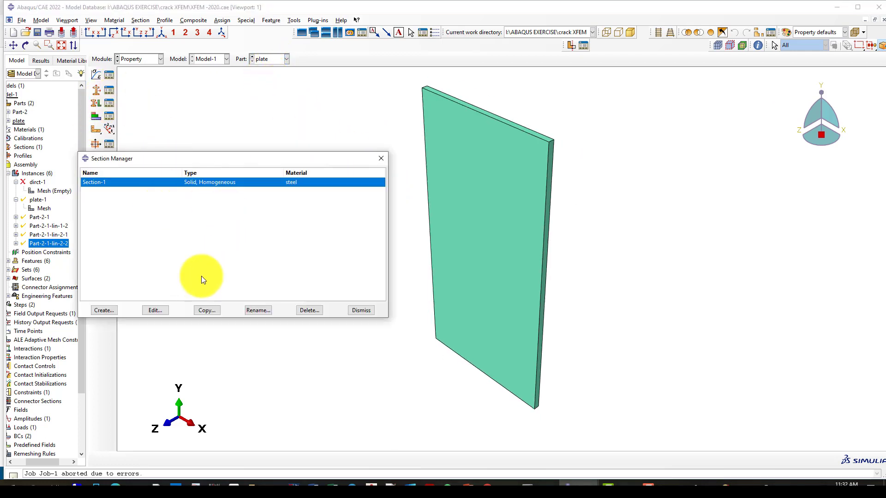
{"action": "left_click", "coordinate": [153, 312]}
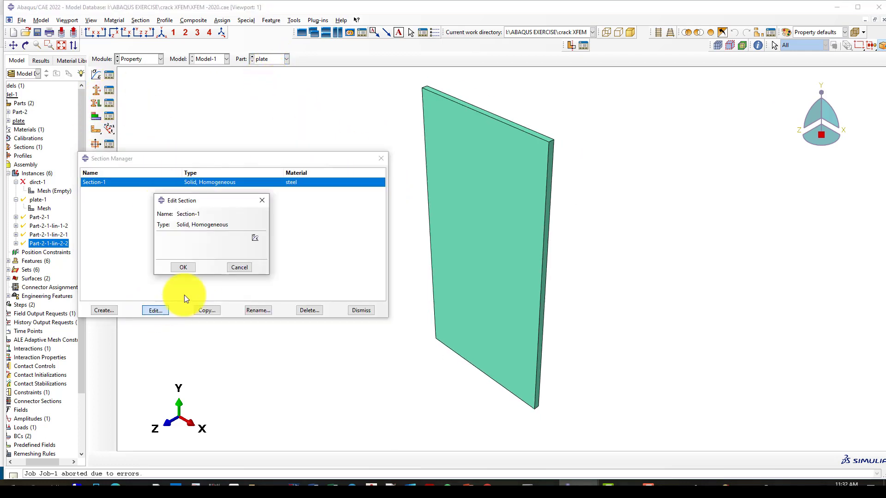
{"action": "left_click", "coordinate": [260, 201]}
{"action": "left_click", "coordinate": [380, 158]}
Open the plate's Section-1 assignment for editing to check its assigned region, then close the assignment manager
{"action": "left_click", "coordinate": [106, 104]}
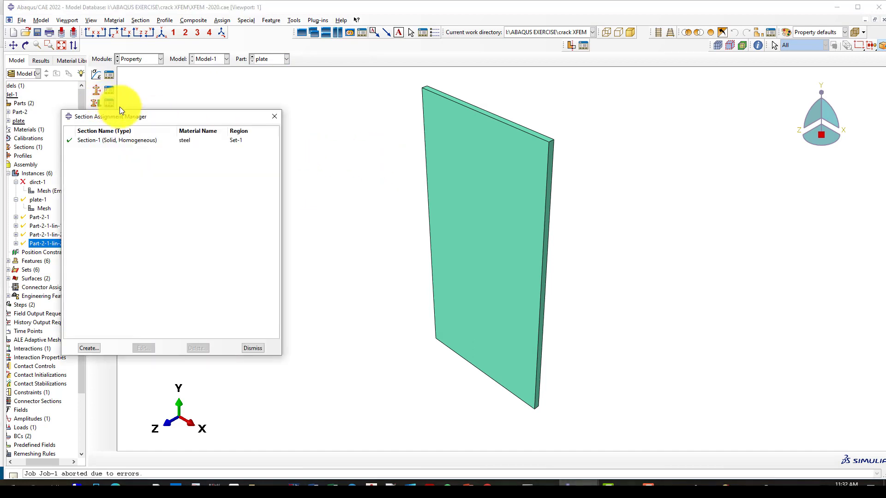
{"action": "left_click", "coordinate": [112, 141]}
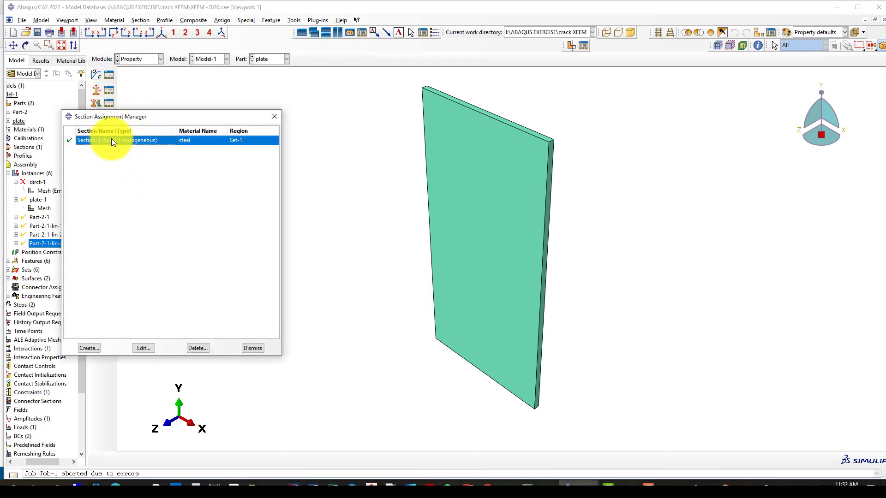
{"action": "left_click", "coordinate": [143, 347]}
{"action": "left_click", "coordinate": [139, 133]}
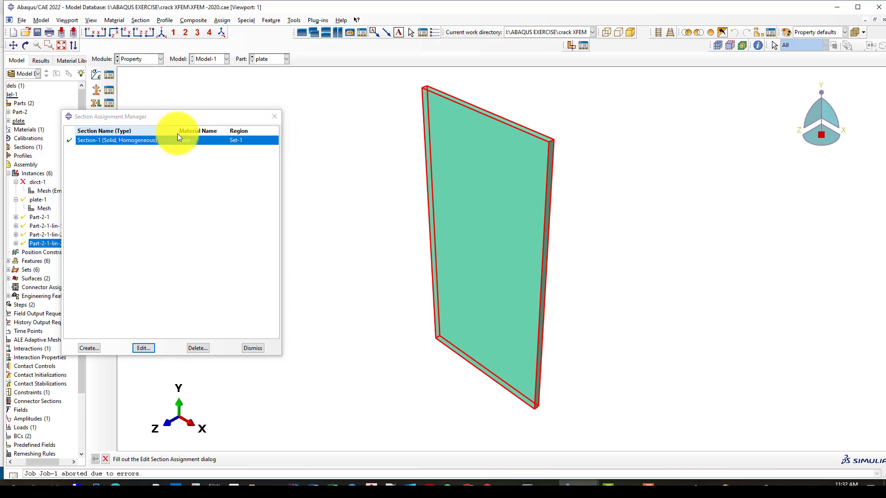
{"action": "left_click", "coordinate": [274, 116]}
Switch to the Assembly module and display the assembly shaded instead of in wireframe
{"action": "left_click", "coordinate": [156, 58]}
{"action": "left_click", "coordinate": [137, 84]}
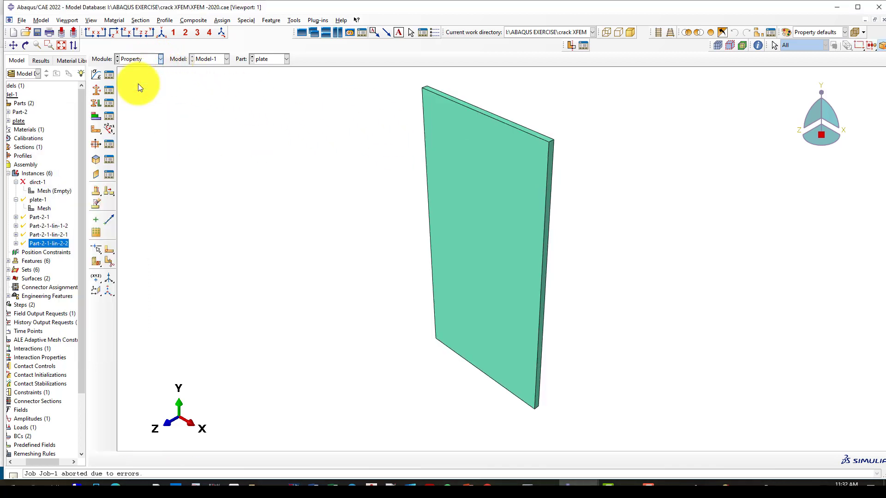
{"action": "scroll", "coordinate": [303, 184], "scroll_direction": "down", "scroll_amount": 1}
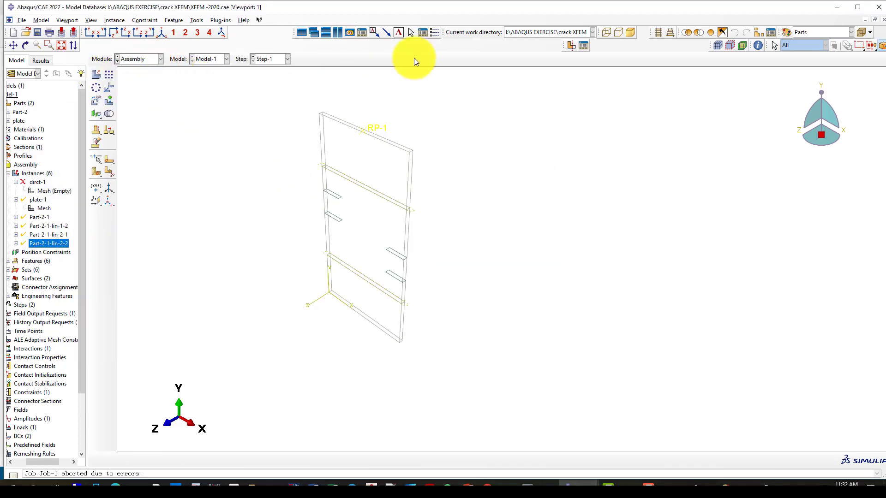
{"action": "left_click", "coordinate": [634, 32]}
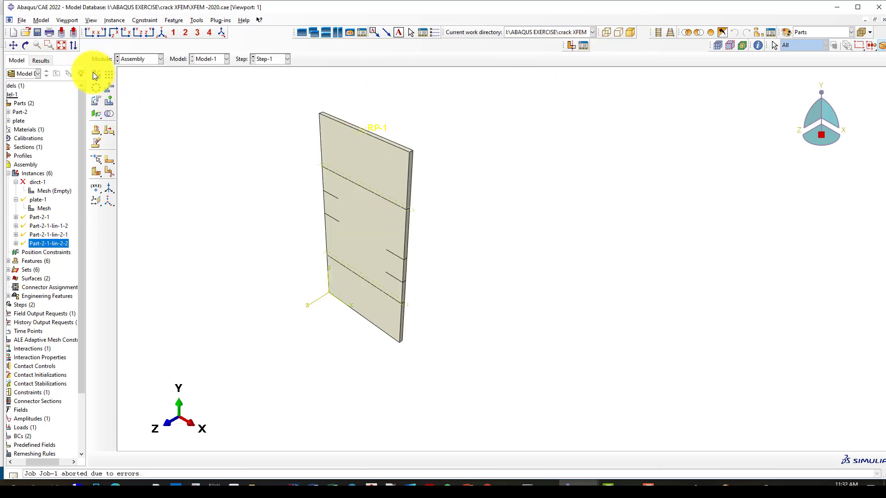
{"action": "scroll", "coordinate": [358, 151], "scroll_direction": "up", "scroll_amount": 1}
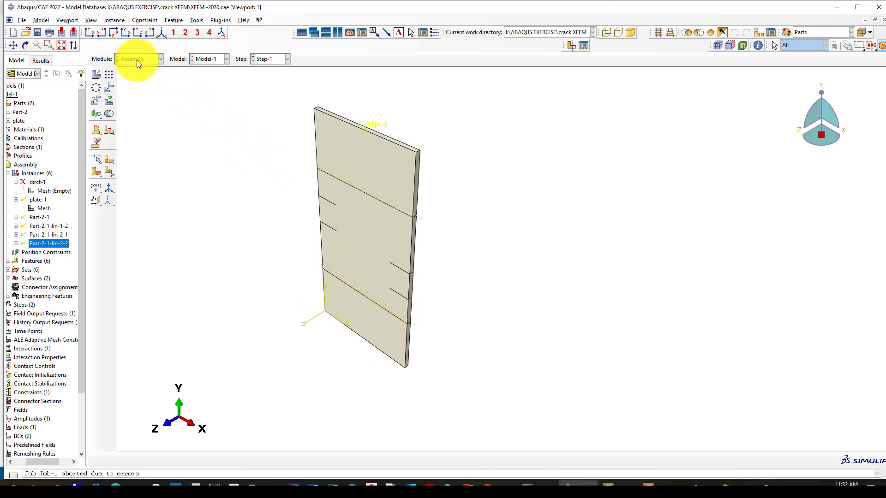
Highlight the plate-1 instance in the assembly and examine its partitions around the crack region
{"action": "left_click", "coordinate": [34, 201]}
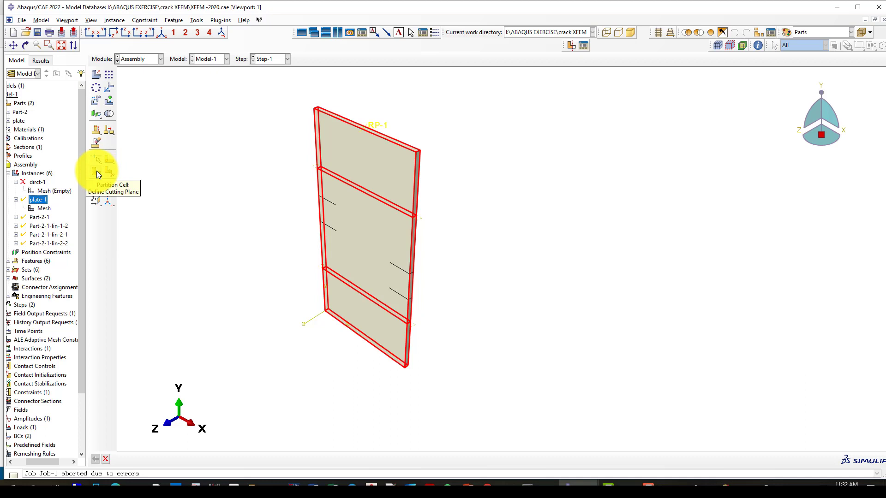
{"action": "scroll", "coordinate": [347, 201], "scroll_direction": "down", "scroll_amount": 3}
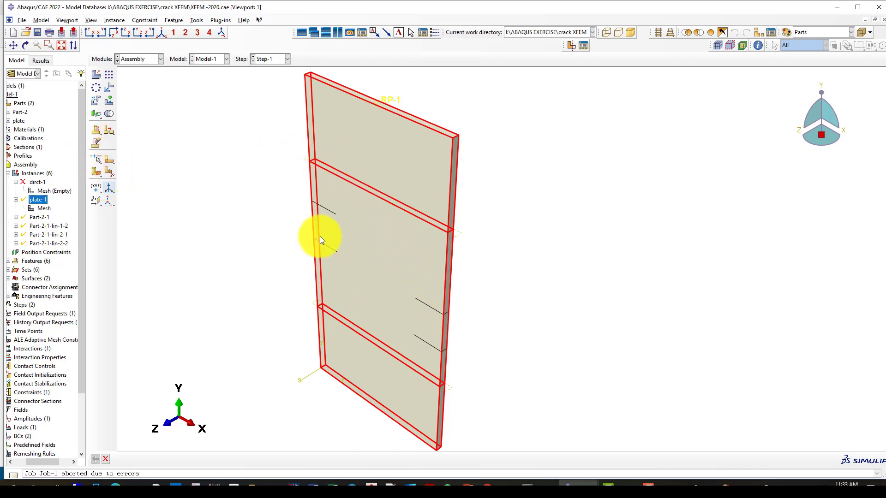
{"action": "scroll", "coordinate": [433, 351], "scroll_direction": "down", "scroll_amount": 2}
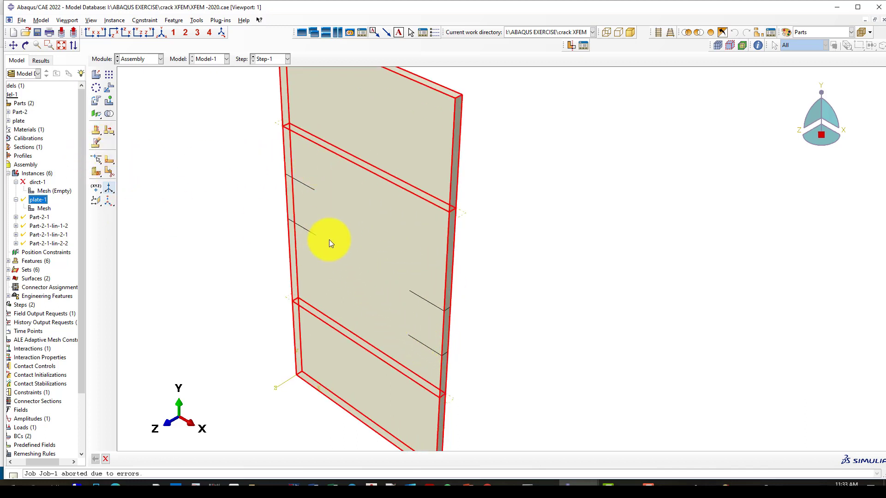
{"action": "scroll", "coordinate": [327, 251], "scroll_direction": "up", "scroll_amount": 1}
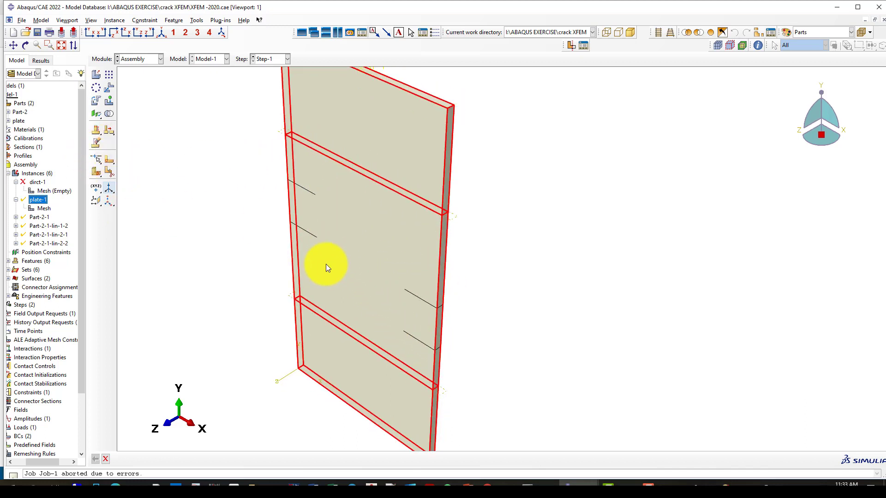
Show the mesh on the assembly with Assembly defaults color coding and examine the plate's mesh density, especially in the middle partition
{"action": "left_click", "coordinate": [719, 45]}
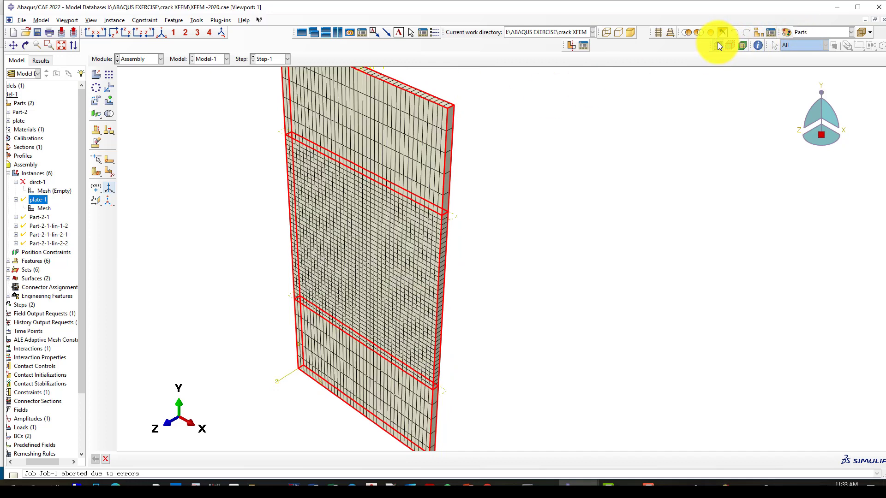
{"action": "left_click", "coordinate": [817, 34]}
{"action": "left_click", "coordinate": [809, 43]}
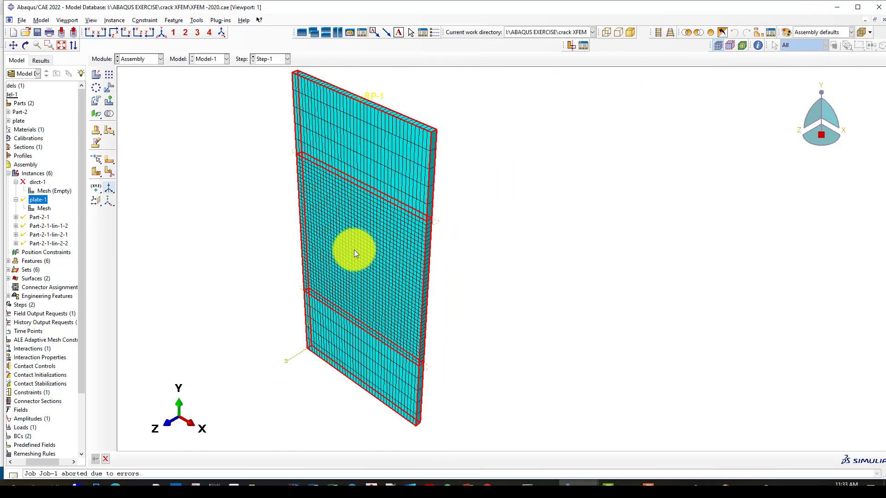
{"action": "scroll", "coordinate": [435, 228], "scroll_direction": "down", "scroll_amount": 1}
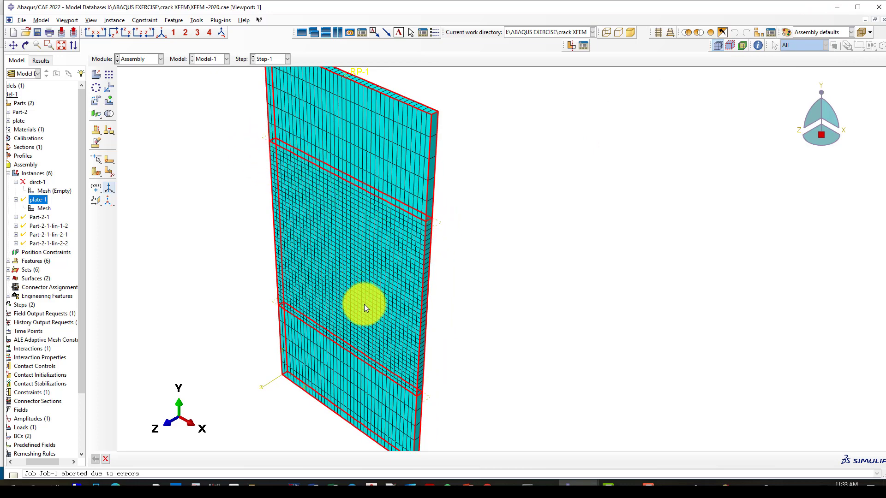
{"action": "scroll", "coordinate": [403, 359], "scroll_direction": "down", "scroll_amount": 1}
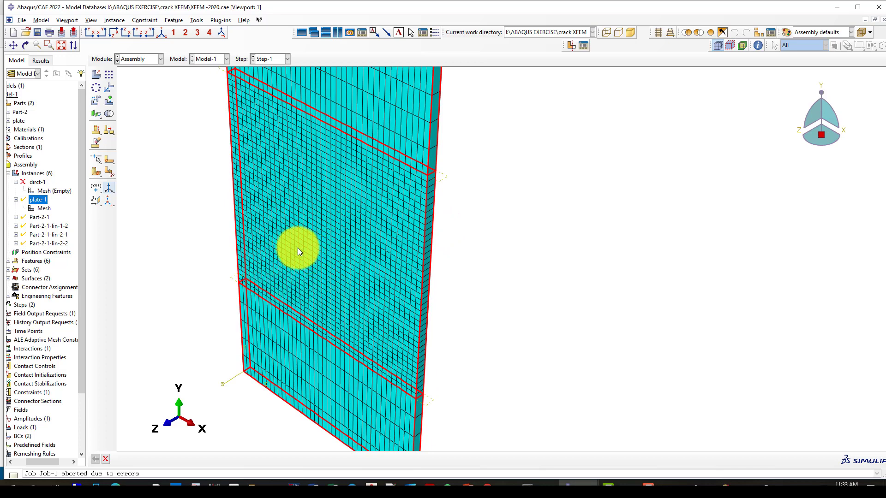
{"action": "scroll", "coordinate": [320, 266], "scroll_direction": "up", "scroll_amount": 1}
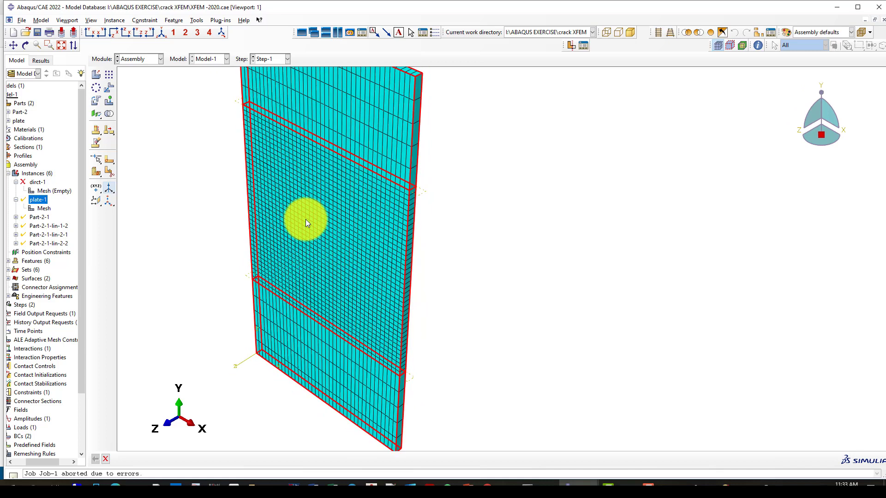
{"action": "scroll", "coordinate": [334, 217], "scroll_direction": "down", "scroll_amount": 1}
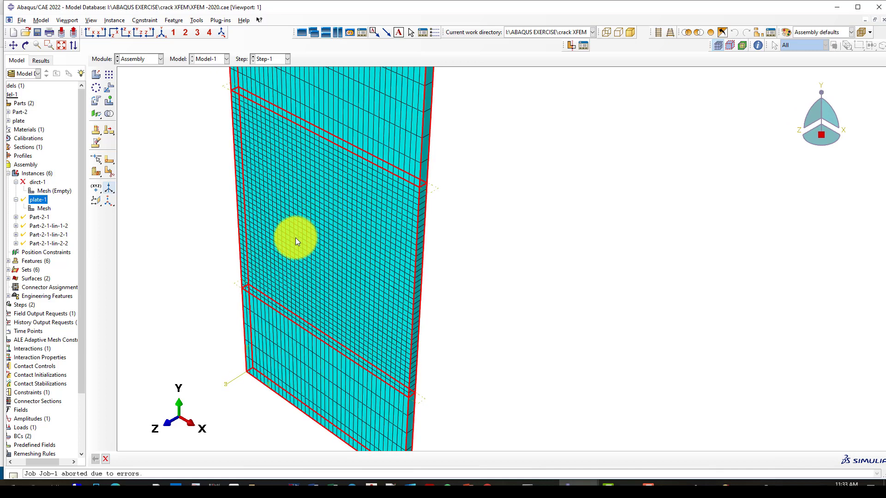
{"action": "scroll", "coordinate": [279, 264], "scroll_direction": "down", "scroll_amount": 1}
{"action": "scroll", "coordinate": [306, 269], "scroll_direction": "up", "scroll_amount": 1}
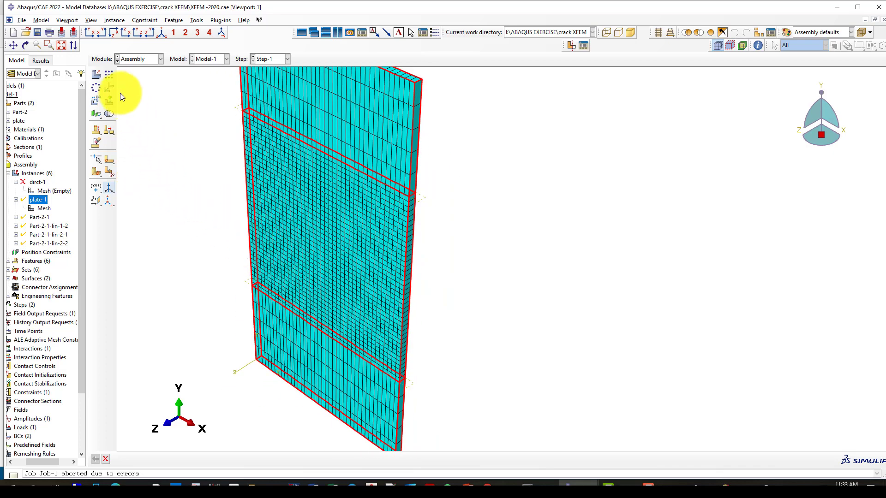
Dismiss the instance creation prompt and highlight the crack instances Part-2-1, Part-2-1-lin-1-2, Part-2-1-lin-2-1 and Part-2-1-lin-2-2 to examine their locations
{"action": "left_click", "coordinate": [96, 74]}
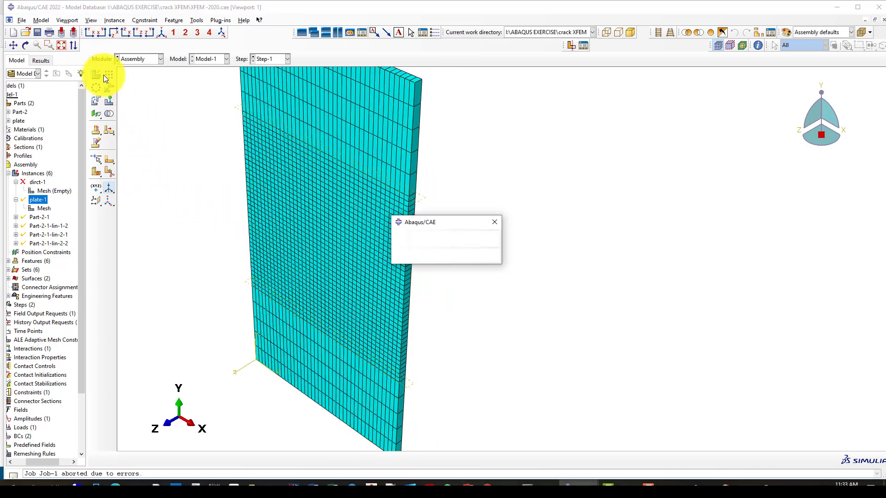
{"action": "left_click", "coordinate": [494, 222]}
{"action": "left_click", "coordinate": [41, 217]}
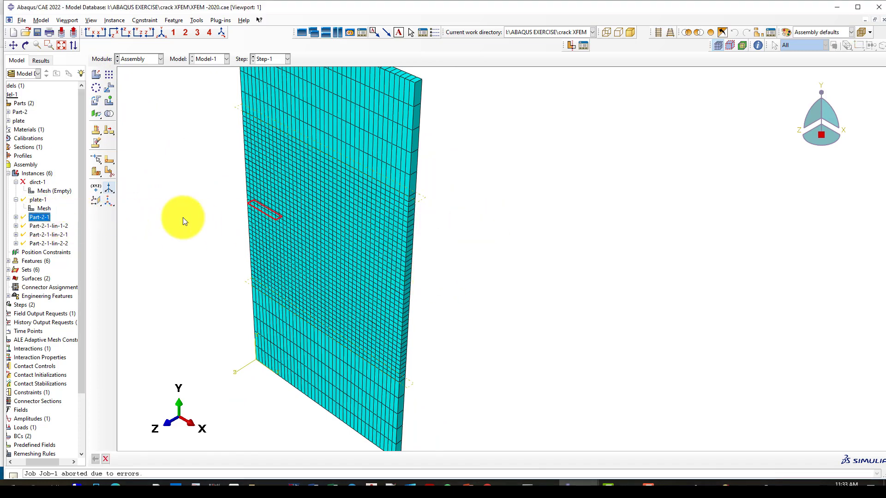
{"action": "scroll", "coordinate": [276, 223], "scroll_direction": "down", "scroll_amount": 1}
{"action": "scroll", "coordinate": [253, 215], "scroll_direction": "down", "scroll_amount": 1}
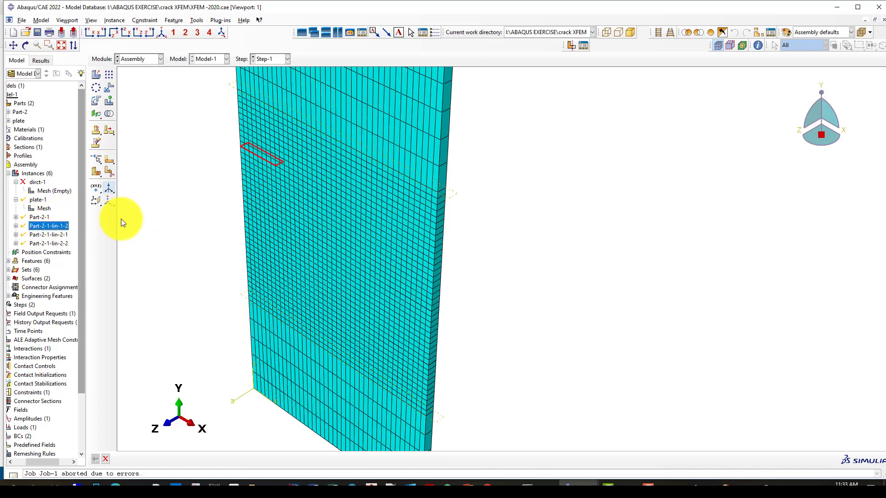
{"action": "left_click", "coordinate": [49, 234]}
{"action": "left_click", "coordinate": [44, 242]}
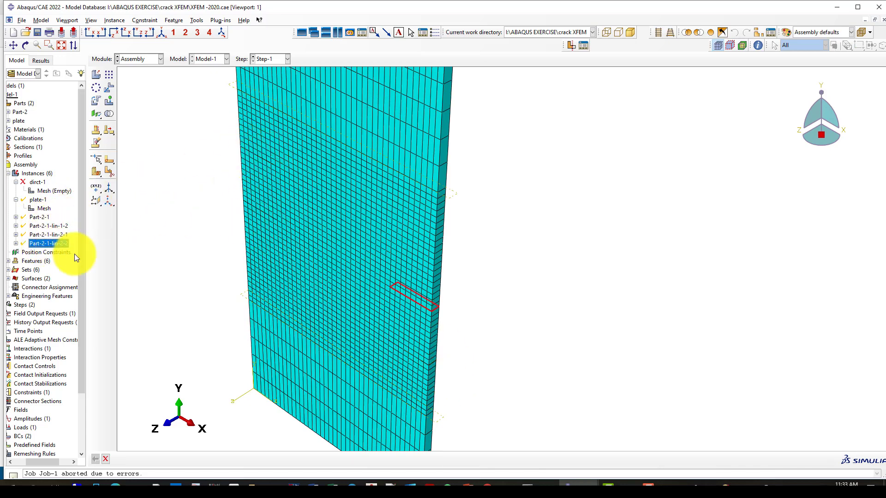
{"action": "left_click", "coordinate": [38, 217]}
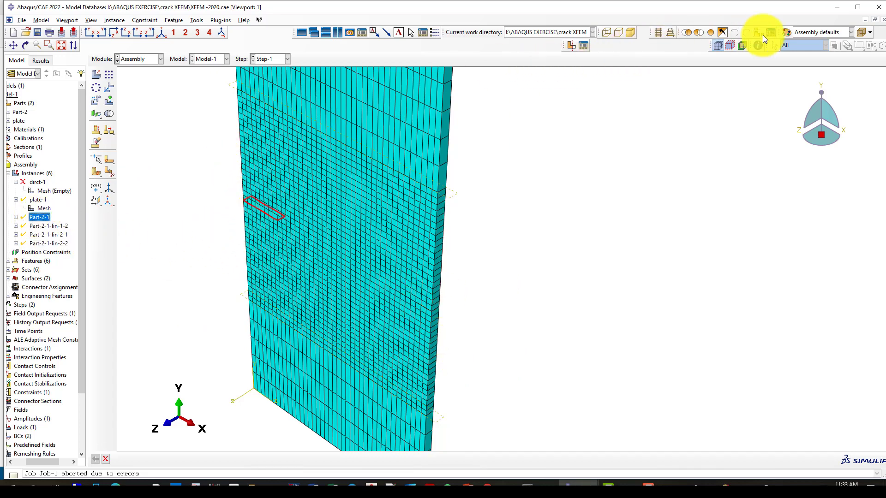
Color the assembly by Parts and hide the mesh to display the plate's partitions and cracks
{"action": "left_click", "coordinate": [806, 30]}
{"action": "left_click", "coordinate": [804, 49]}
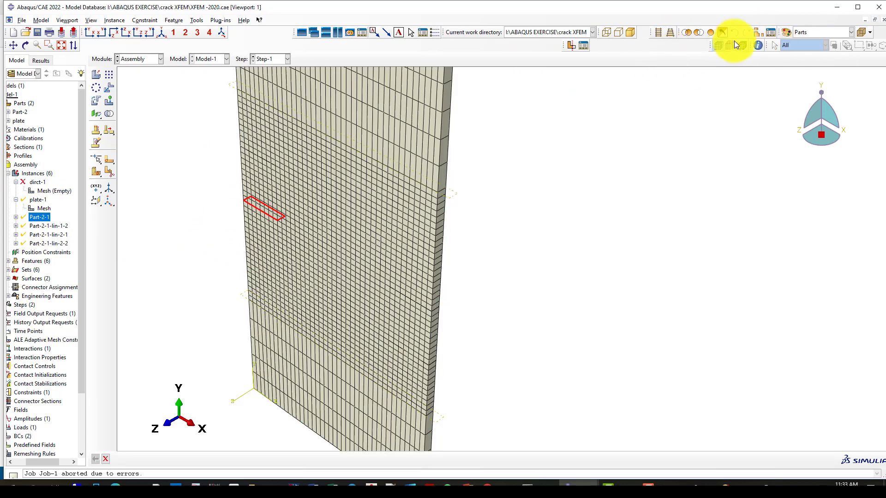
{"action": "left_click", "coordinate": [724, 45]}
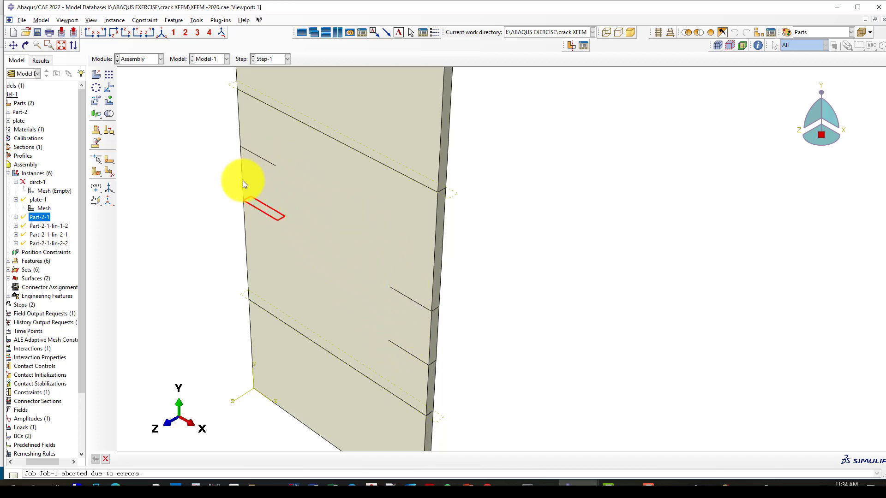
{"action": "scroll", "coordinate": [324, 245], "scroll_direction": "down", "scroll_amount": 1}
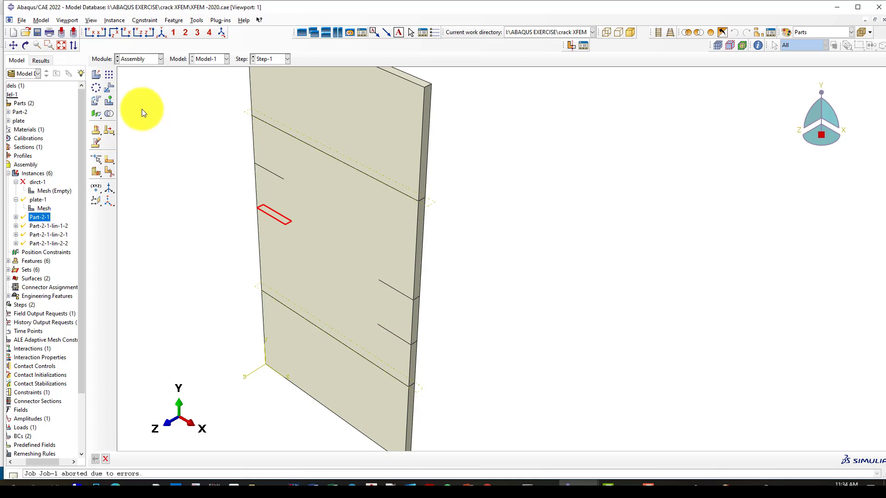
Switch from the Assembly module to the Step module
{"action": "left_click", "coordinate": [135, 63]}
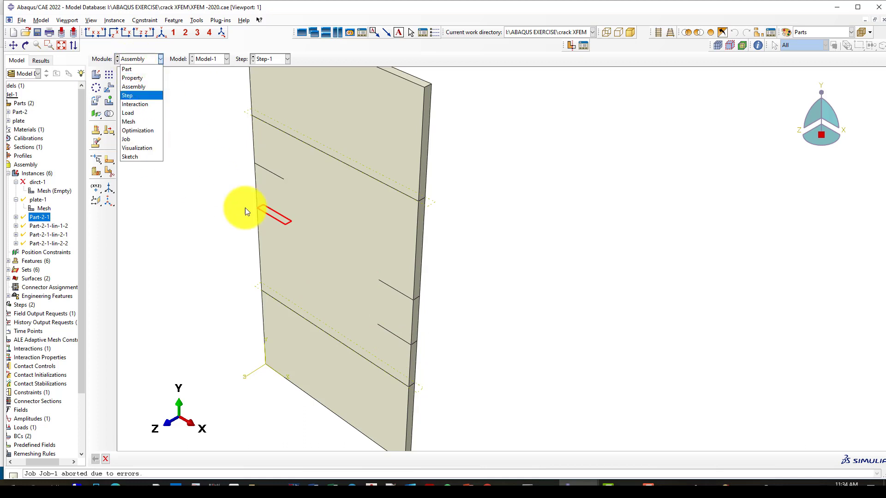
{"action": "left_click", "coordinate": [171, 129]}
{"action": "left_click", "coordinate": [138, 61]}
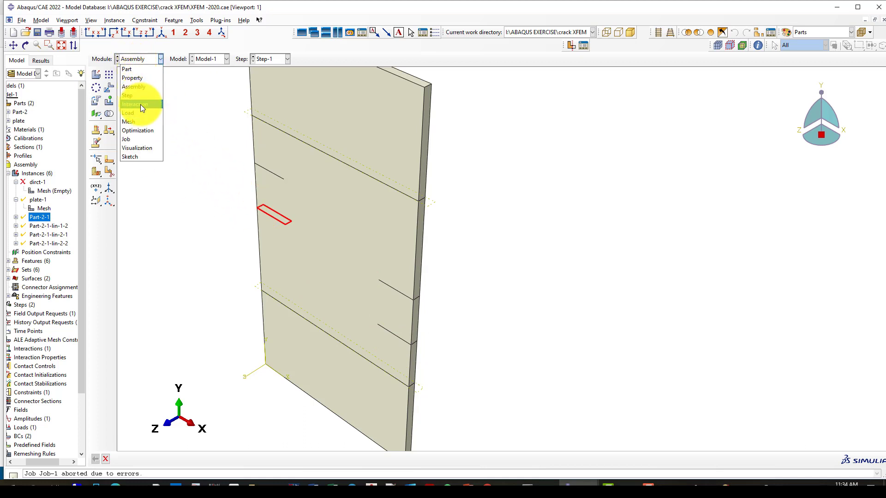
{"action": "left_click", "coordinate": [140, 95]}
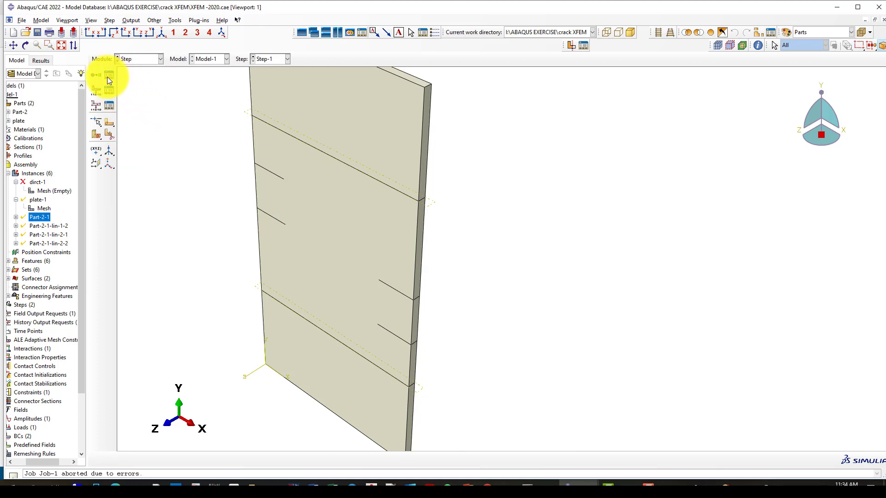
Open Step-1 for editing and review its time period, automatic stabilization and incrementation settings
{"action": "left_click", "coordinate": [108, 77]}
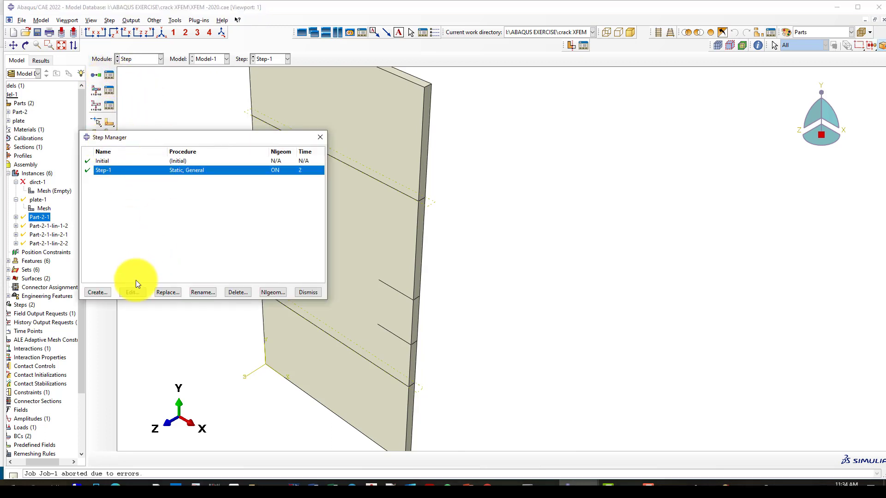
{"action": "left_click", "coordinate": [130, 291]}
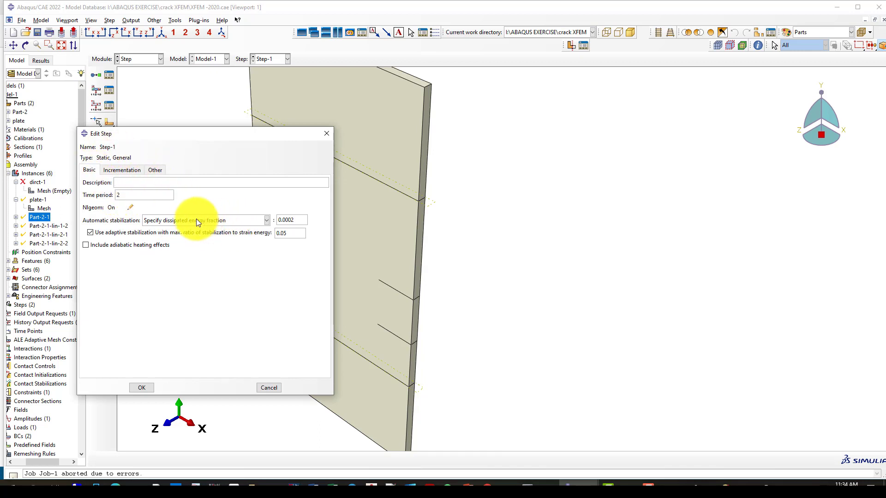
{"action": "double_click", "coordinate": [121, 196]}
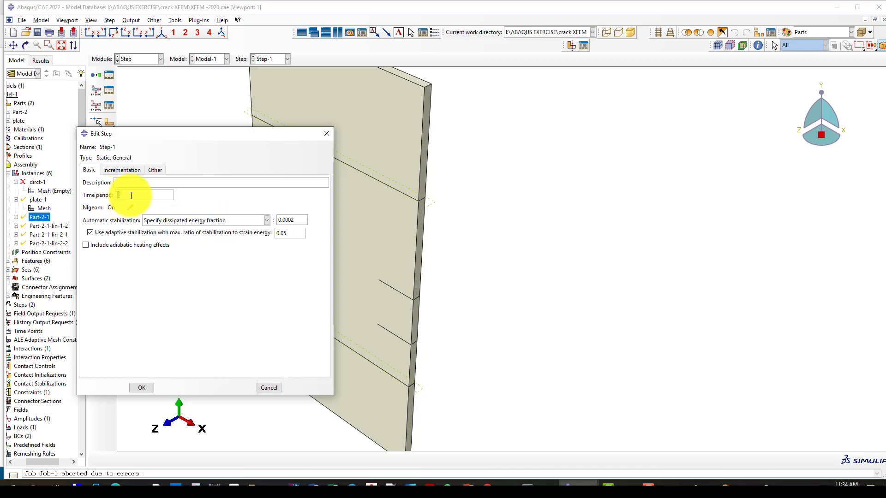
{"action": "left_click", "coordinate": [125, 171]}
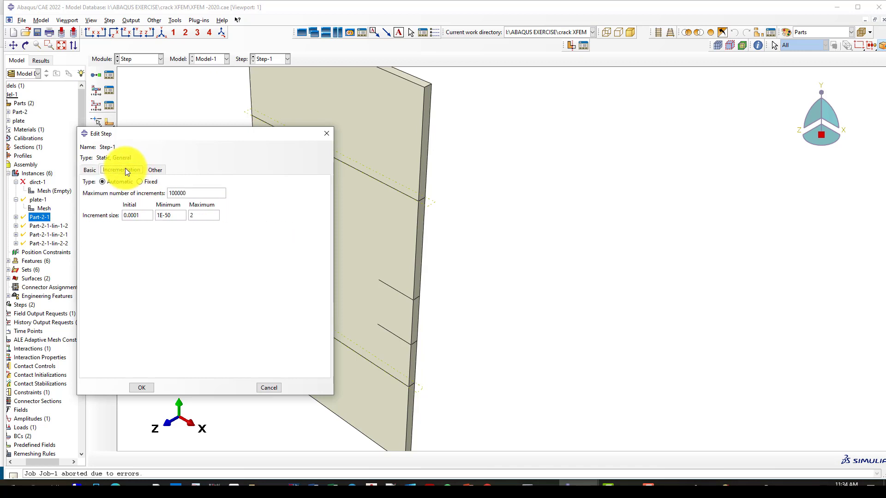
{"action": "double_click", "coordinate": [172, 194]}
{"action": "left_click", "coordinate": [200, 193]}
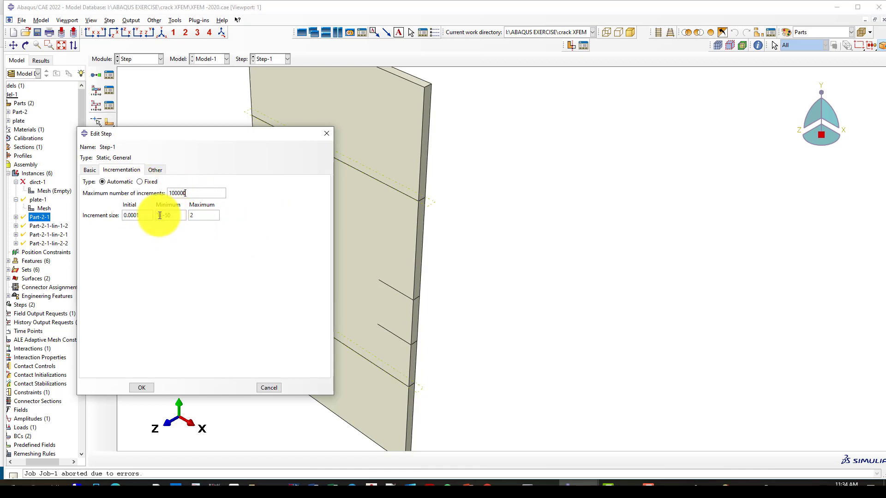
{"action": "double_click", "coordinate": [123, 216]}
{"action": "left_click_drag", "start_coordinate": [123, 216], "coordinate": [133, 215]}
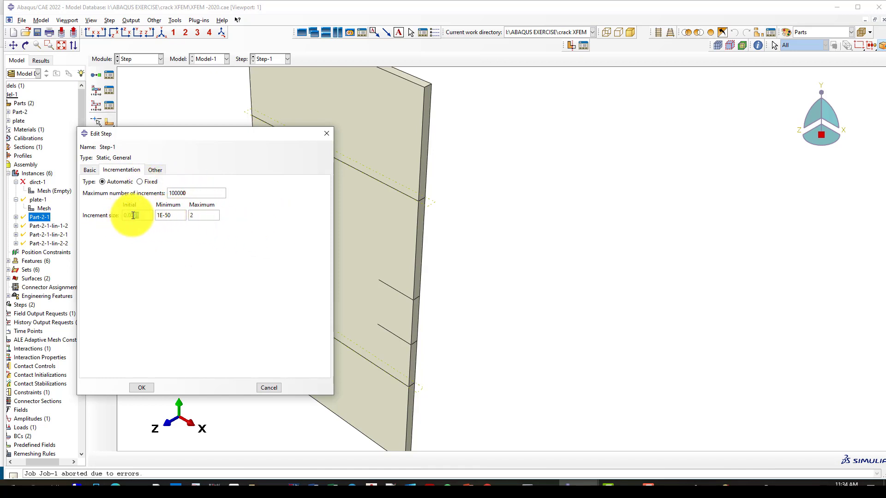
Set Step-1's increment sizes to 0.01 initial, 1E-15 minimum and 0.1 maximum, and close the step manager
{"action": "left_click_drag", "start_coordinate": [201, 214], "coordinate": [185, 213]}
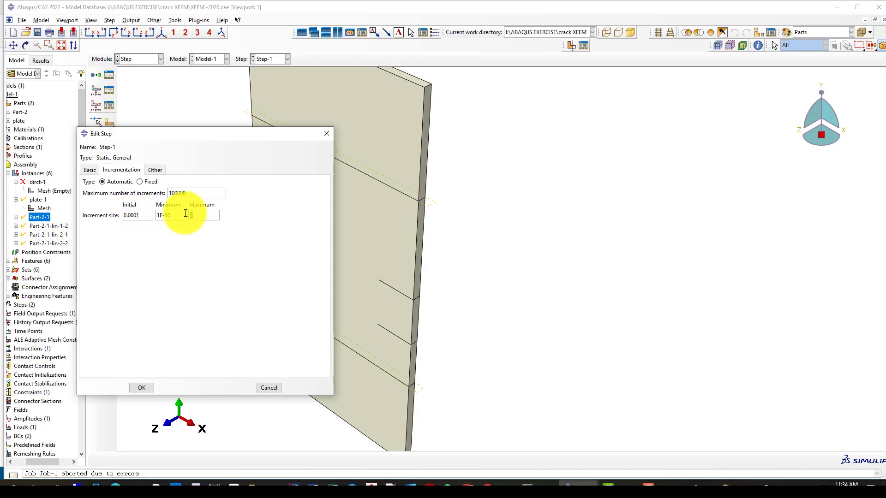
{"action": "type", "text": "1"}
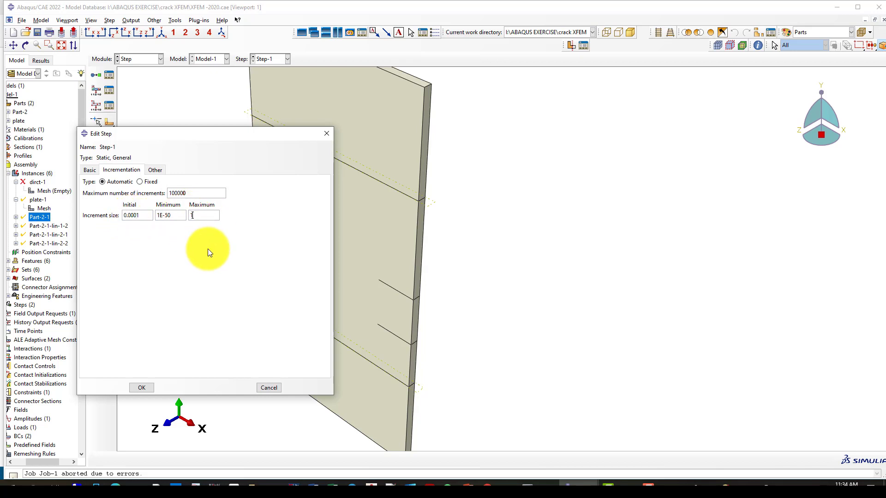
{"action": "key", "text": "BackSpace"}
{"action": "type", "text": "0.1.1"}
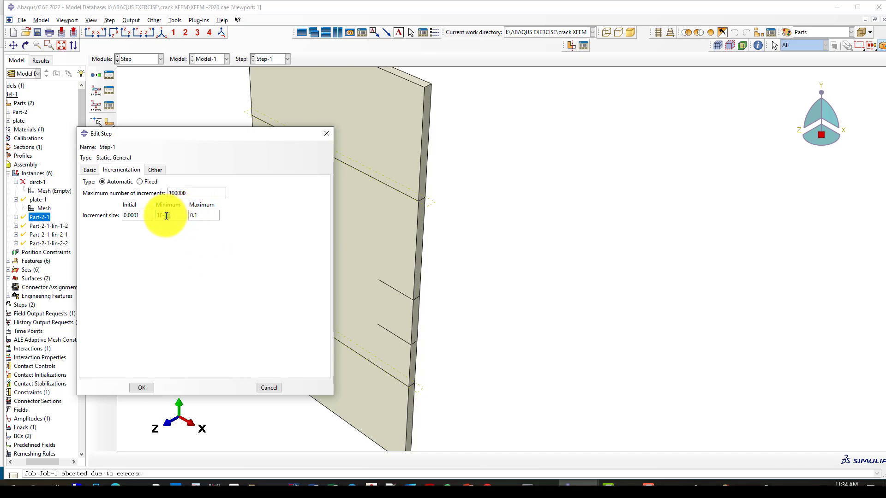
{"action": "left_click_drag", "start_coordinate": [140, 216], "coordinate": [130, 215]}
{"action": "type", "text": "1"}
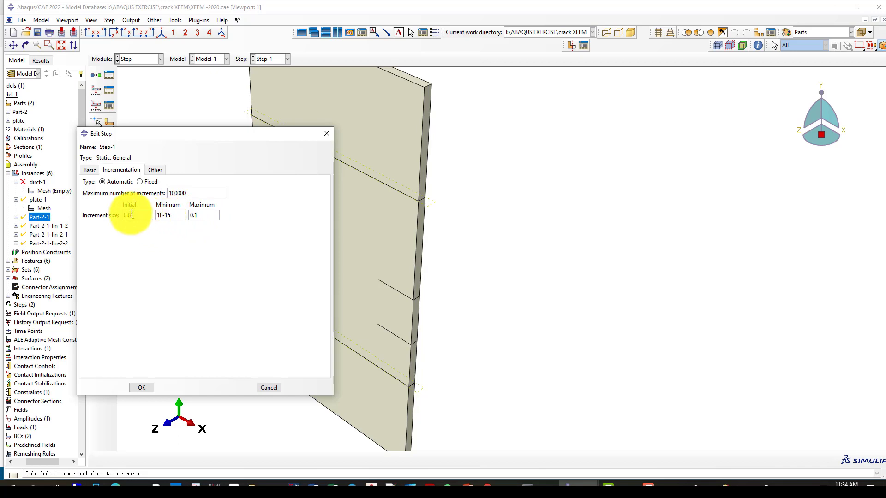
{"action": "left_click_drag", "start_coordinate": [187, 192], "coordinate": [167, 194]}
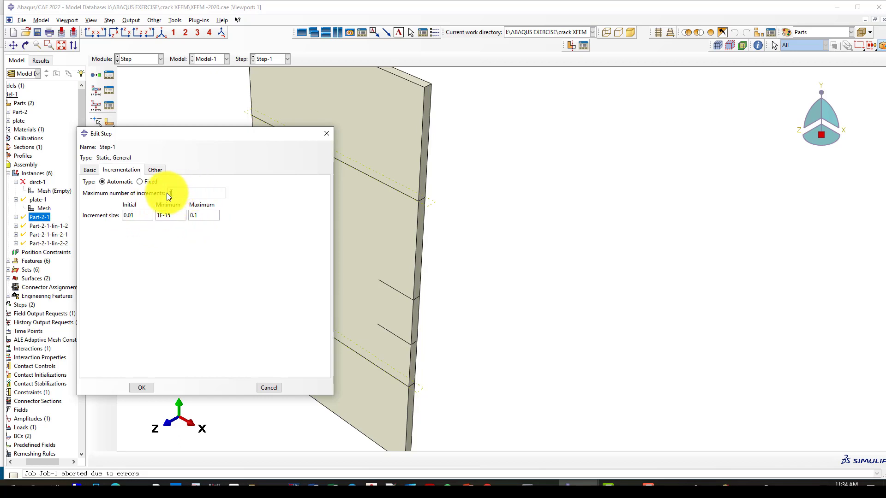
{"action": "left_click", "coordinate": [148, 390]}
{"action": "left_click", "coordinate": [306, 293]}
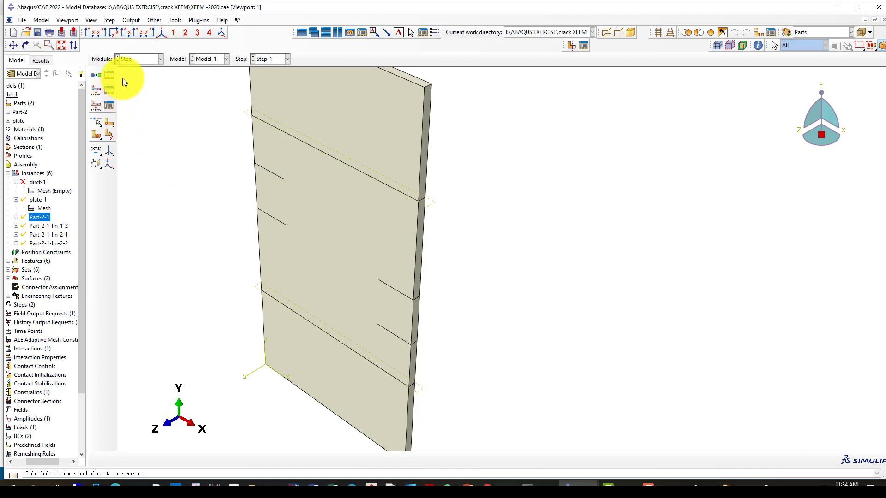
Switch from the Step module to the Interaction module and show the whole plate
{"action": "left_click", "coordinate": [128, 60]}
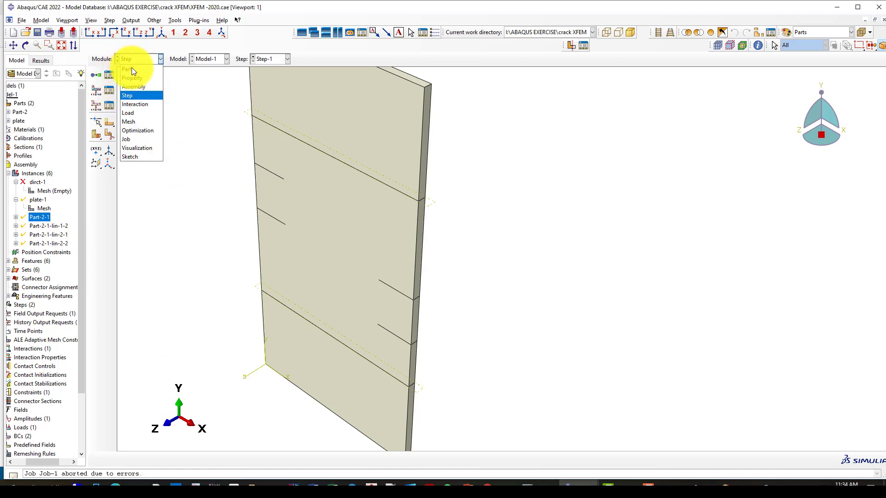
{"action": "left_click", "coordinate": [137, 105]}
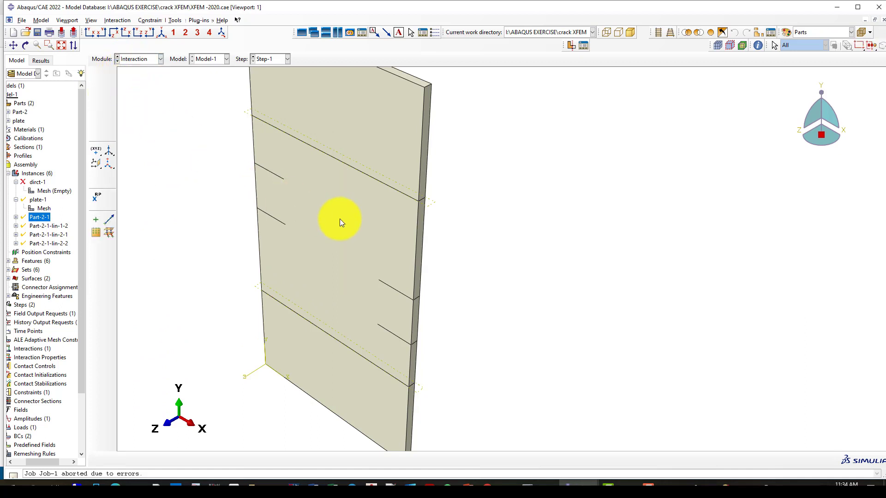
{"action": "scroll", "coordinate": [315, 203], "scroll_direction": "down", "scroll_amount": 4}
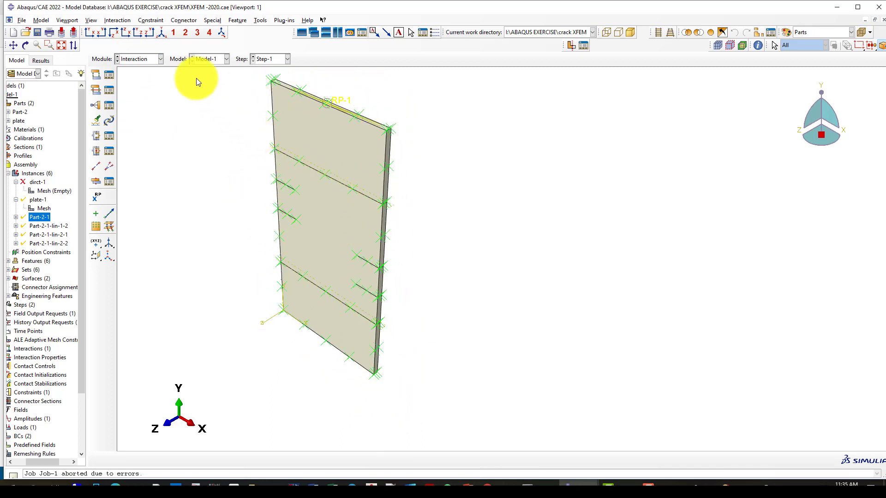
{"action": "left_click", "coordinate": [213, 21]}
{"action": "mouse_move", "coordinate": [240, 40]}
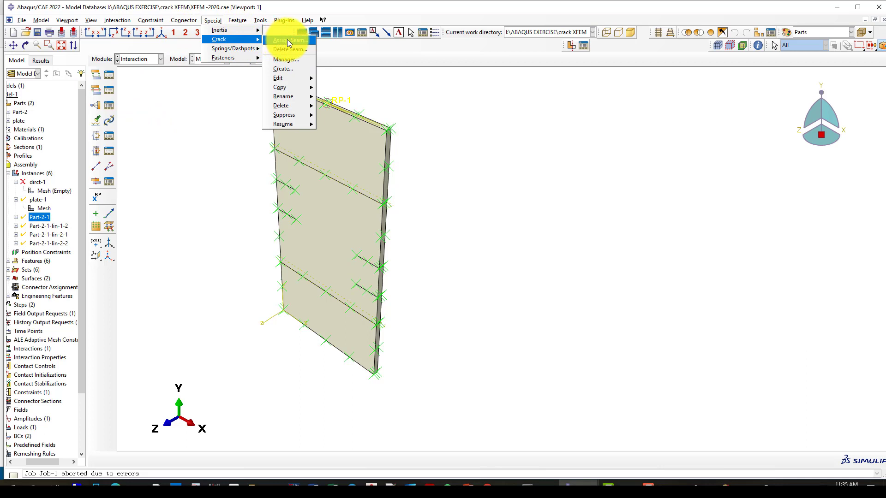
{"action": "left_click", "coordinate": [288, 68]}
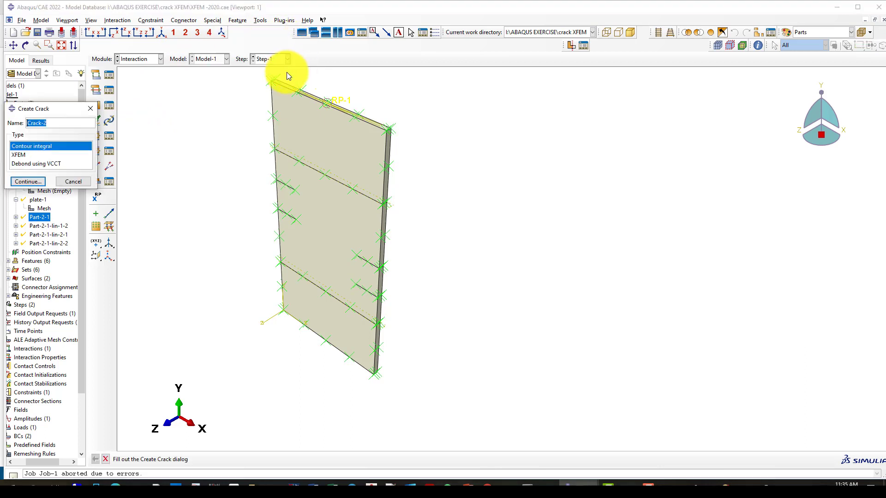
{"action": "left_click", "coordinate": [23, 154]}
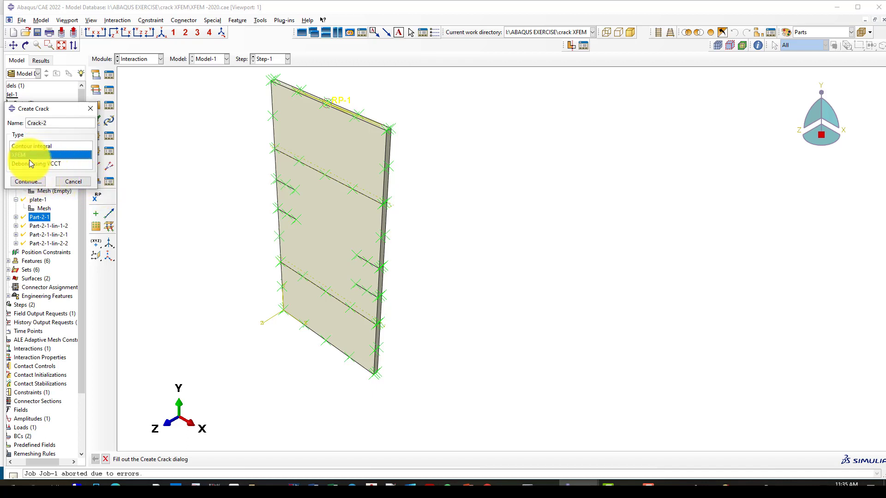
{"action": "left_click", "coordinate": [32, 185]}
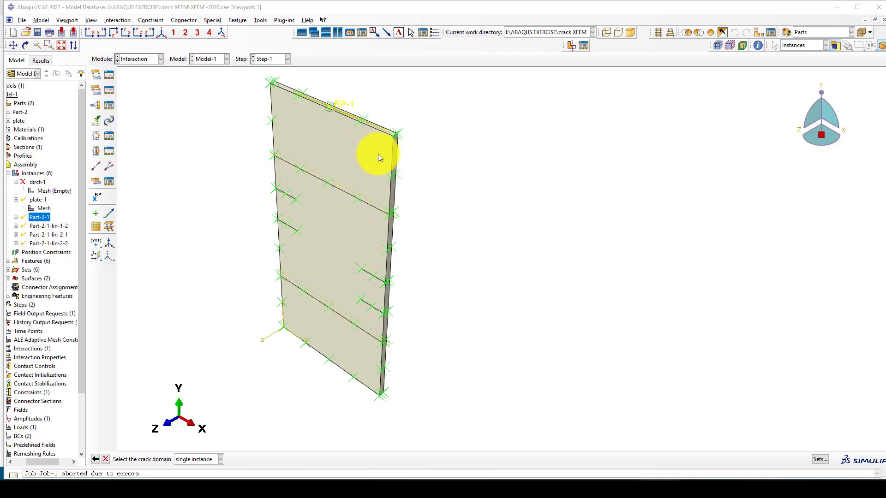
{"action": "left_click", "coordinate": [95, 459]}
{"action": "left_click", "coordinate": [91, 110]}
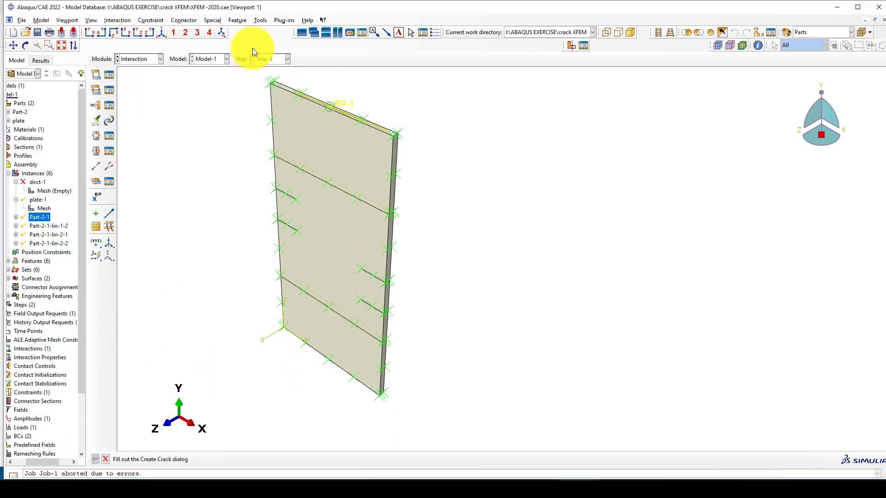
Open the existing XFEM crack Crack-1 and examine its crack domain, crack growth option and crack locations on the plate
{"action": "left_click", "coordinate": [211, 20]}
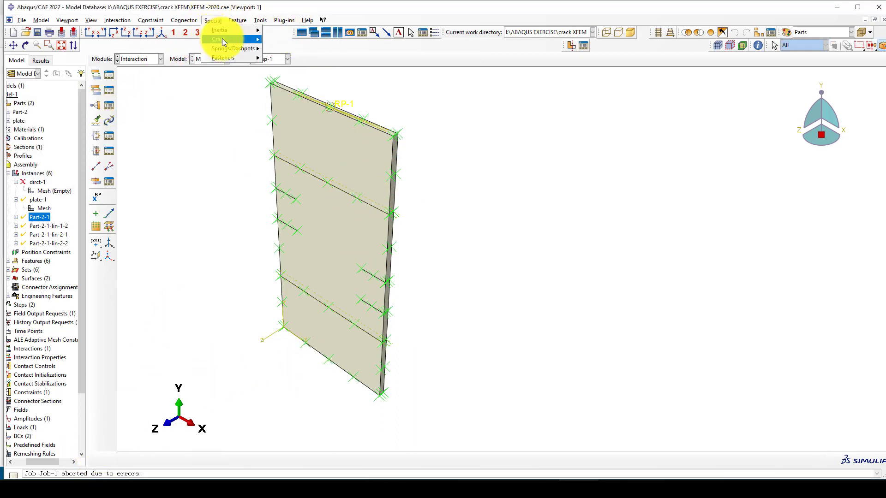
{"action": "mouse_move", "coordinate": [227, 38]}
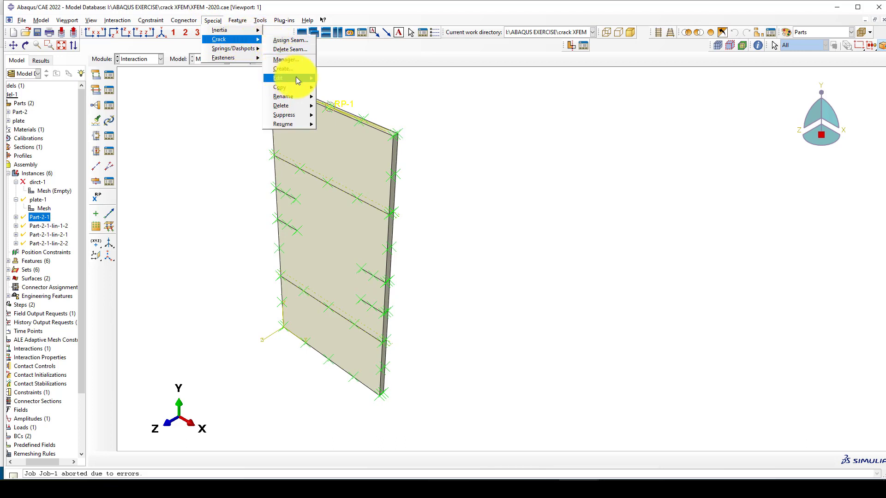
{"action": "left_click", "coordinate": [334, 78]}
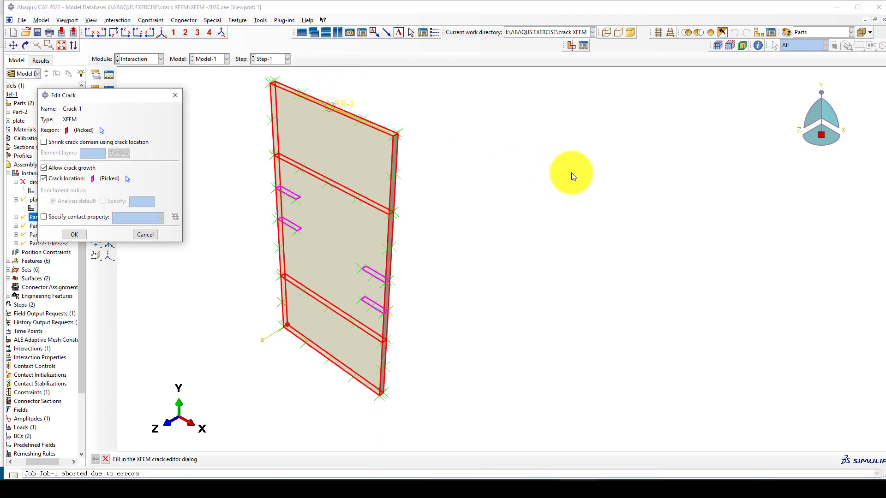
{"action": "scroll", "coordinate": [571, 173], "scroll_direction": "down", "scroll_amount": 1}
{"action": "left_click_drag", "start_coordinate": [171, 107], "coordinate": [660, 408]}
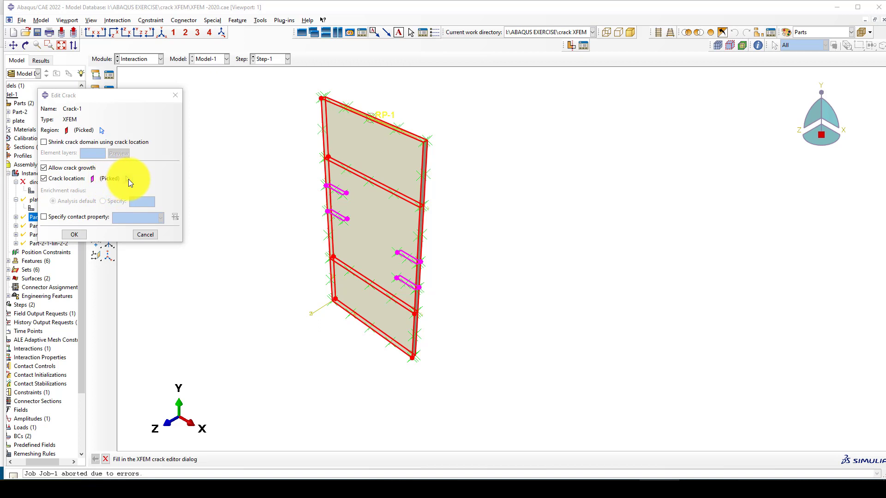
{"action": "scroll", "coordinate": [335, 203], "scroll_direction": "up", "scroll_amount": 2}
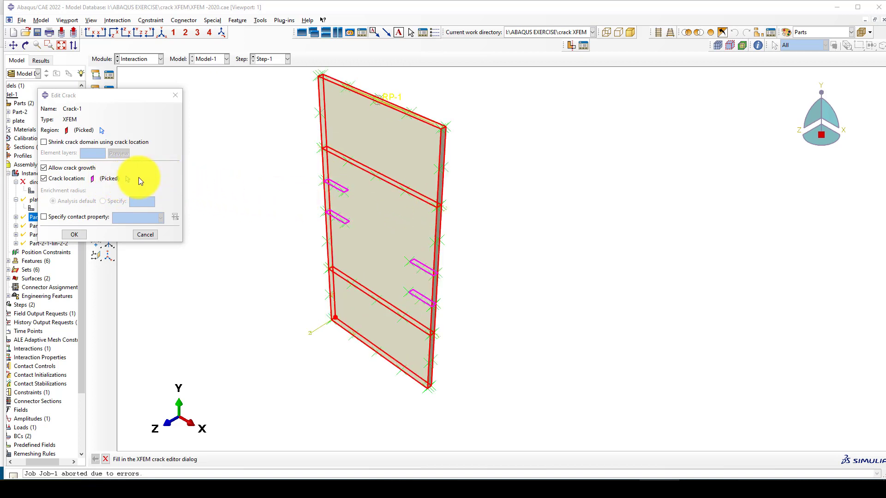
{"action": "left_click", "coordinate": [75, 233]}
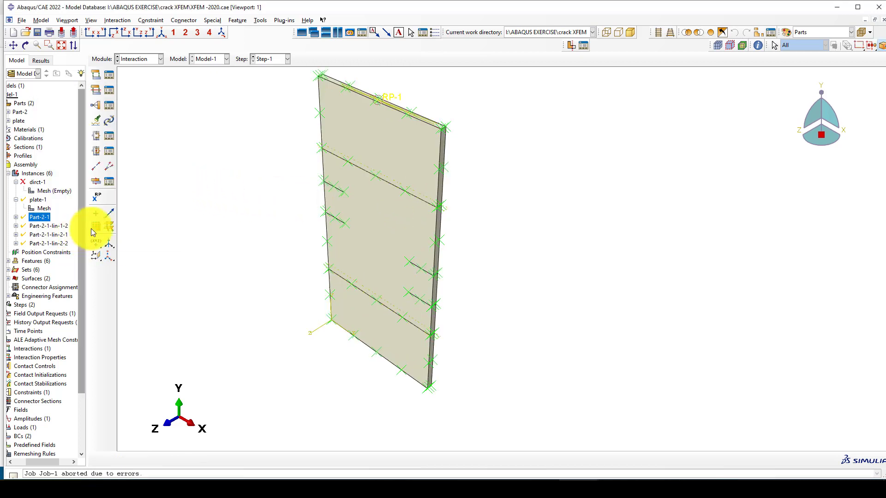
{"action": "scroll", "coordinate": [253, 180], "scroll_direction": "down", "scroll_amount": 1}
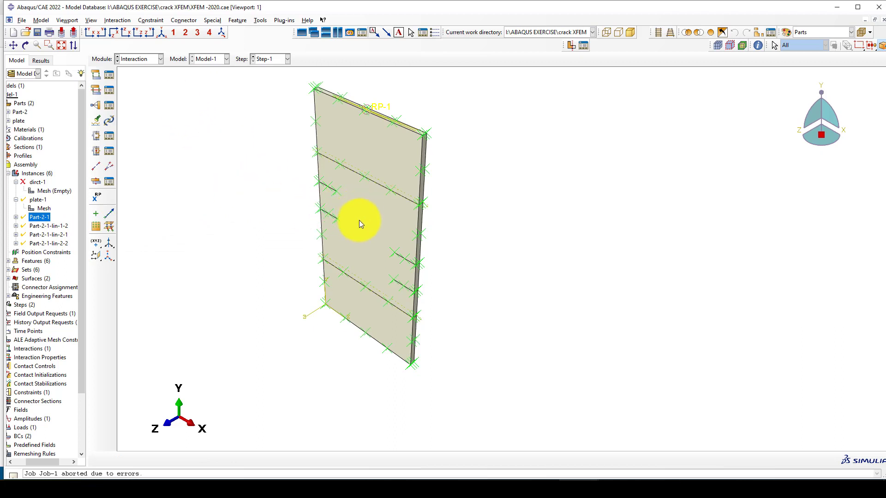
{"action": "scroll", "coordinate": [270, 179], "scroll_direction": "down", "scroll_amount": 2}
{"action": "scroll", "coordinate": [386, 227], "scroll_direction": "up", "scroll_amount": 3}
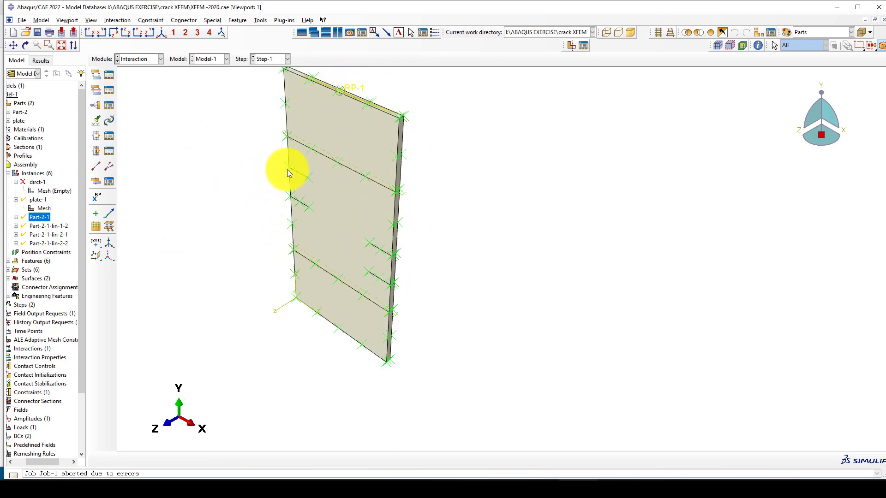
{"action": "scroll", "coordinate": [358, 214], "scroll_direction": "up", "scroll_amount": 1}
{"action": "scroll", "coordinate": [325, 226], "scroll_direction": "down", "scroll_amount": 2}
{"action": "left_click", "coordinate": [135, 59]}
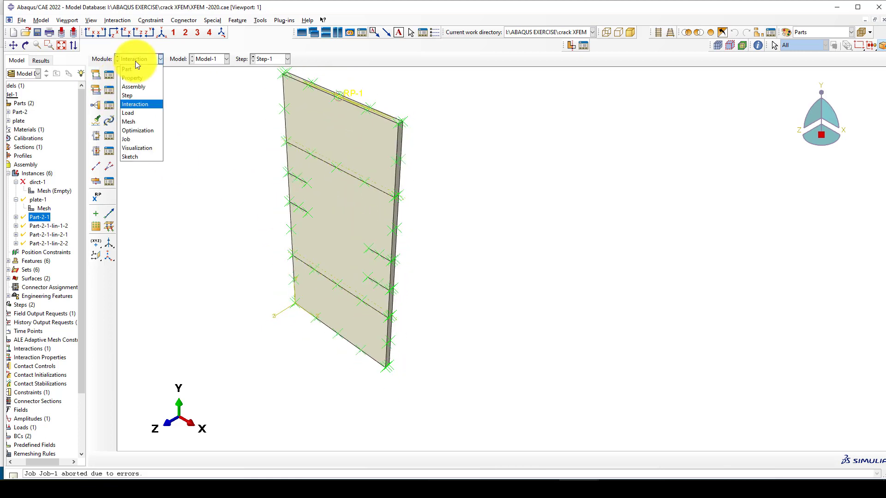
{"action": "left_click", "coordinate": [137, 106]}
Open the coupling constraint Constraint-1 and review its control point, top surface of the plate and coupling type, and close the constraint manager
{"action": "scroll", "coordinate": [340, 118], "scroll_direction": "up", "scroll_amount": 2}
{"action": "scroll", "coordinate": [331, 116], "scroll_direction": "up", "scroll_amount": 3}
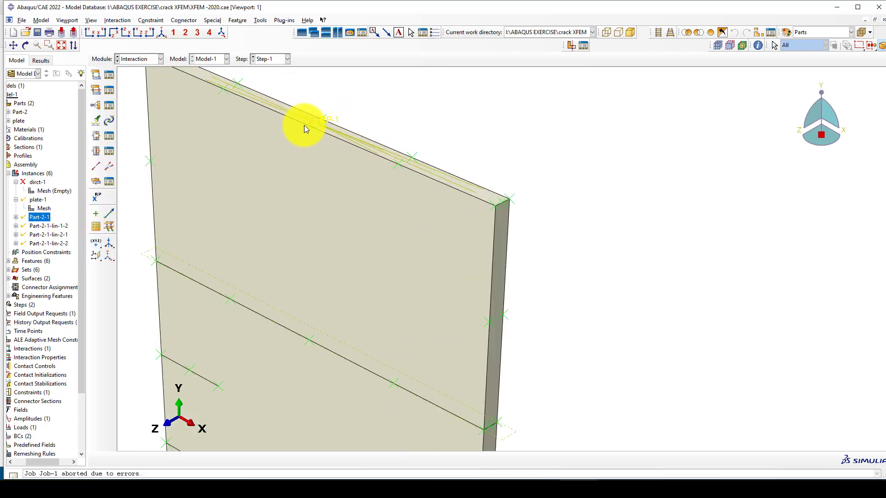
{"action": "scroll", "coordinate": [309, 123], "scroll_direction": "up", "scroll_amount": 3}
{"action": "scroll", "coordinate": [331, 121], "scroll_direction": "down", "scroll_amount": 1}
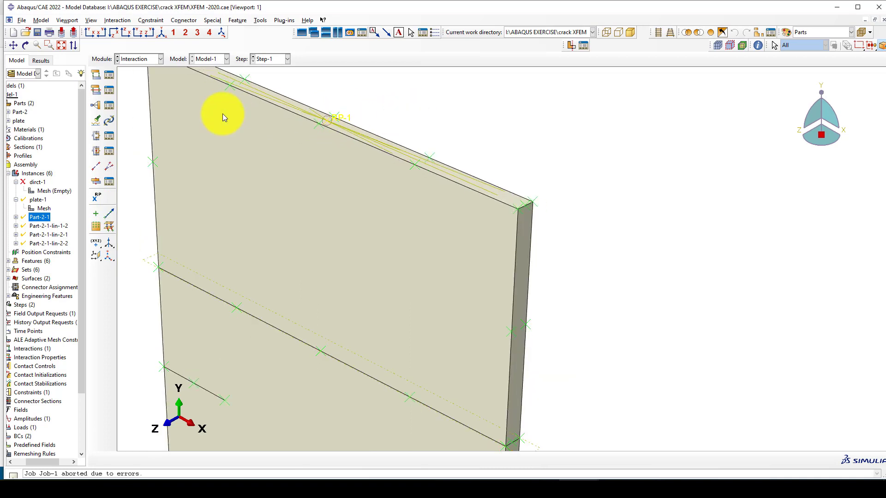
{"action": "left_click", "coordinate": [111, 104]}
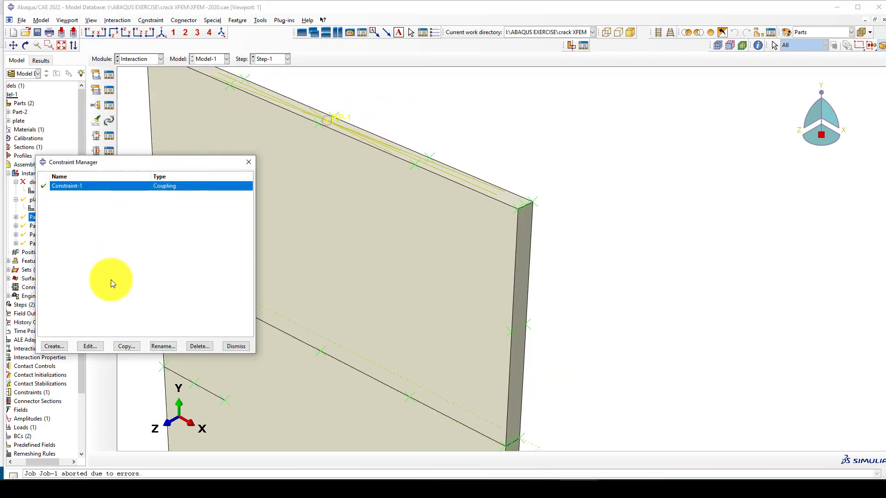
{"action": "left_click", "coordinate": [96, 347]}
{"action": "scroll", "coordinate": [500, 260], "scroll_direction": "down", "scroll_amount": 3}
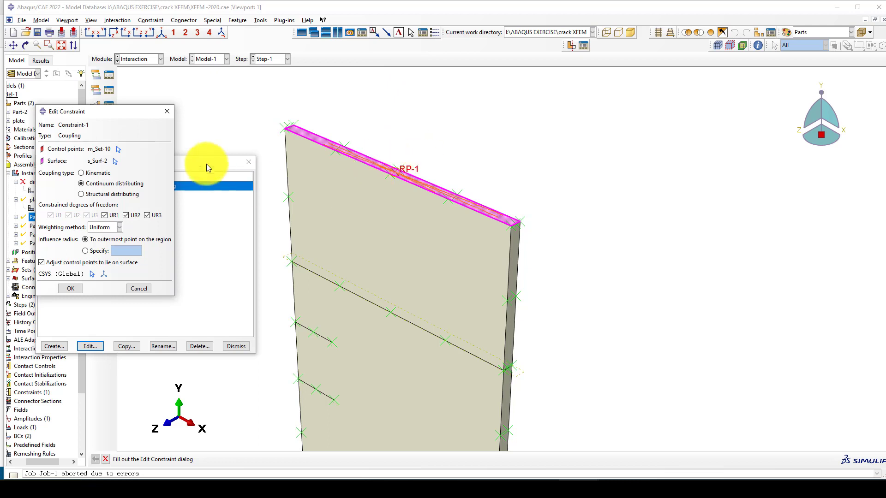
{"action": "left_click", "coordinate": [71, 288]}
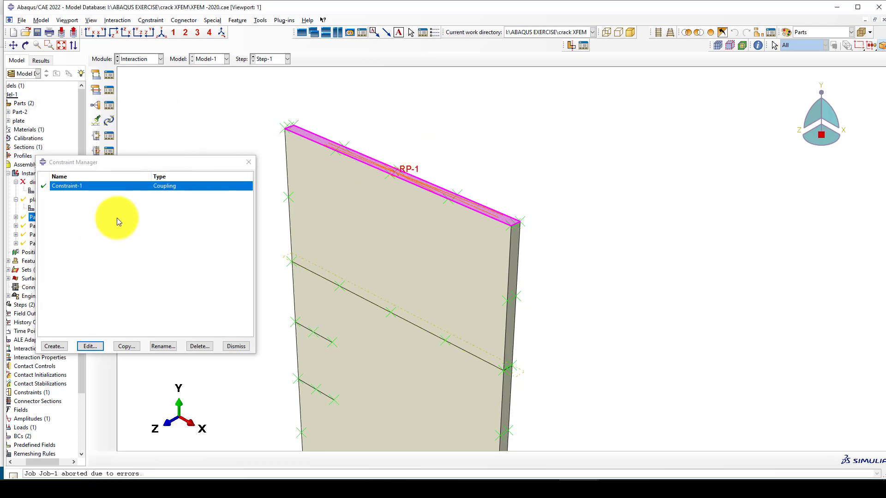
{"action": "left_click", "coordinate": [90, 346]}
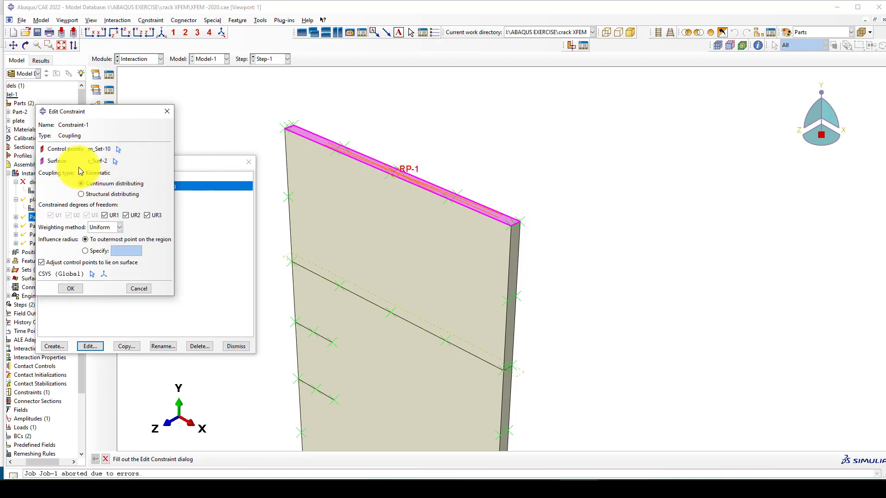
{"action": "left_click", "coordinate": [132, 289]}
{"action": "left_click", "coordinate": [236, 347]}
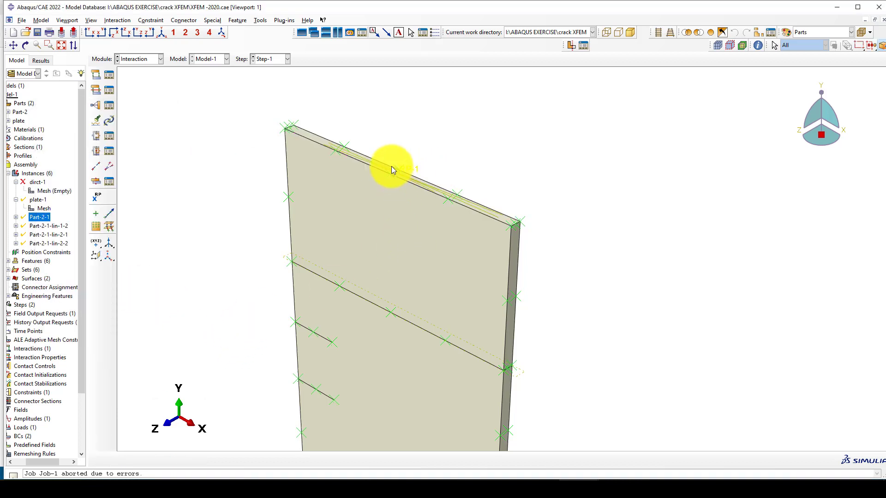
Switch from the Interaction module to the Load module
{"action": "scroll", "coordinate": [391, 166], "scroll_direction": "down", "scroll_amount": 2}
{"action": "scroll", "coordinate": [211, 141], "scroll_direction": "down", "scroll_amount": 1}
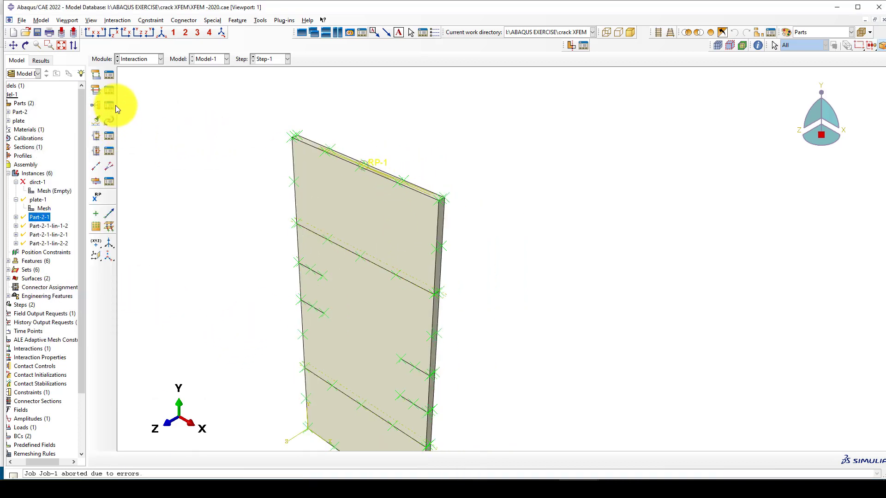
{"action": "left_click", "coordinate": [150, 62]}
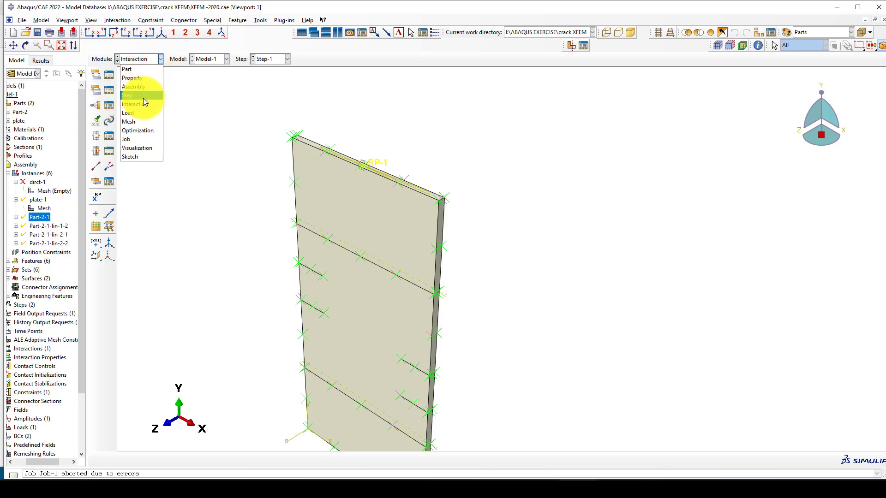
{"action": "left_click", "coordinate": [137, 113]}
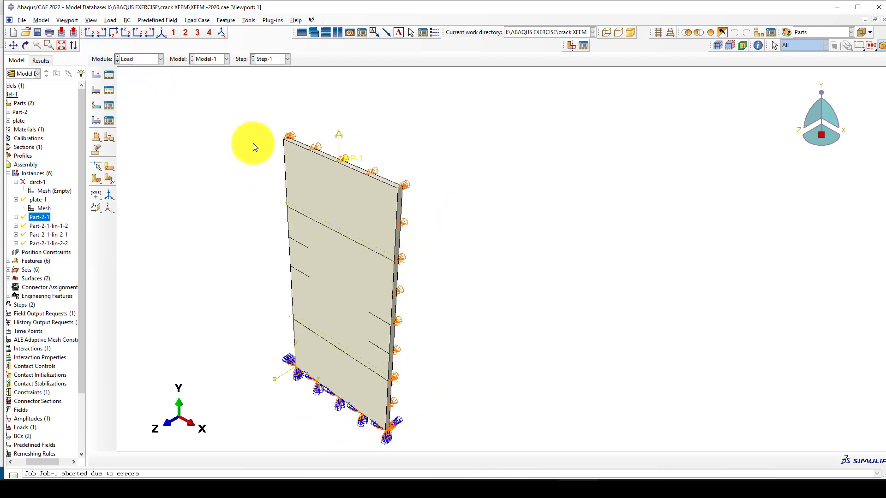
Open boundary condition BC-1 in the Initial step and review its region and constrained degrees of freedom
{"action": "scroll", "coordinate": [299, 344], "scroll_direction": "up", "scroll_amount": 3}
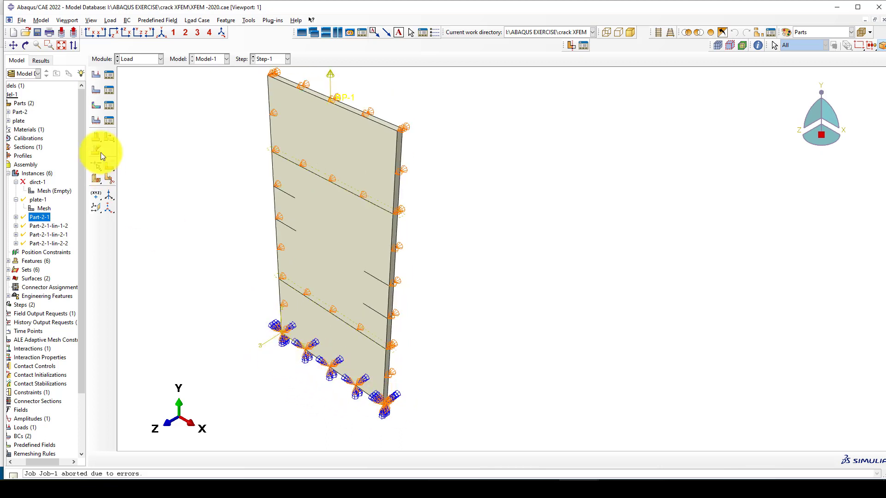
{"action": "left_click", "coordinate": [108, 91]}
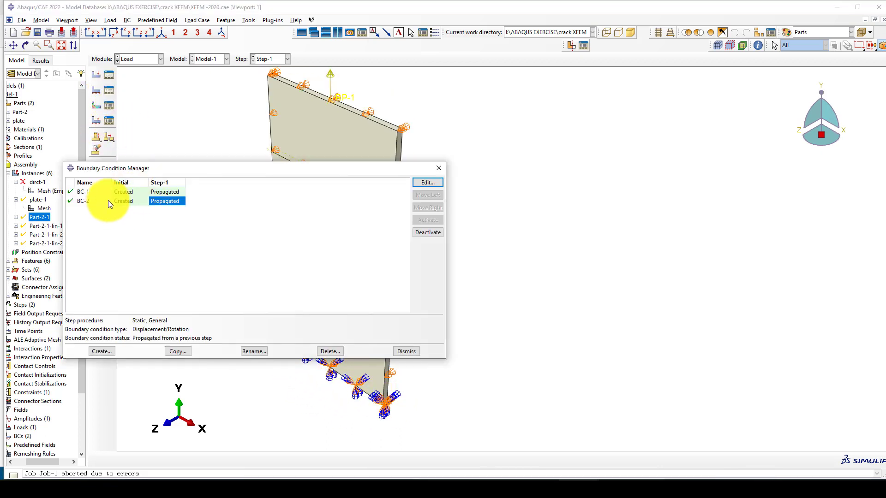
{"action": "left_click", "coordinate": [123, 193]}
{"action": "left_click", "coordinate": [427, 183]}
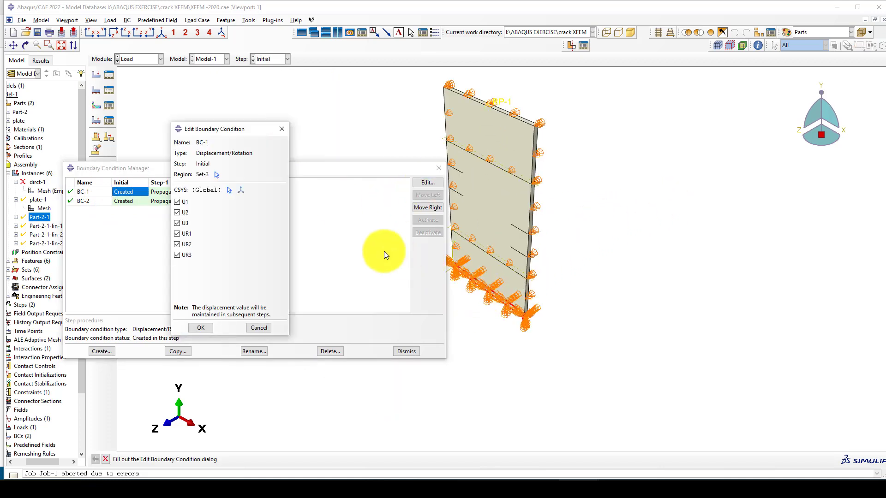
{"action": "left_click", "coordinate": [285, 127]}
Select boundary condition BC-2 in the Initial step, examine the constraint symbols along the plate, and close the boundary condition manager
{"action": "left_click", "coordinate": [123, 201]}
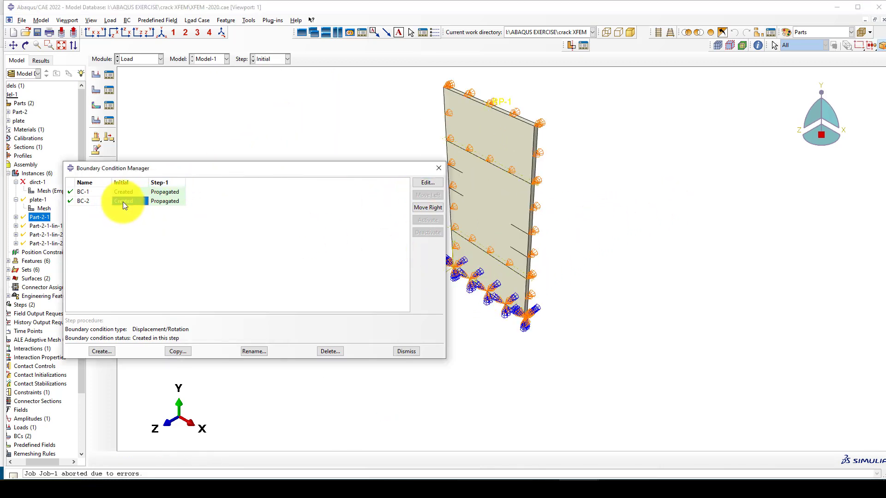
{"action": "scroll", "coordinate": [535, 149], "scroll_direction": "up", "scroll_amount": 2}
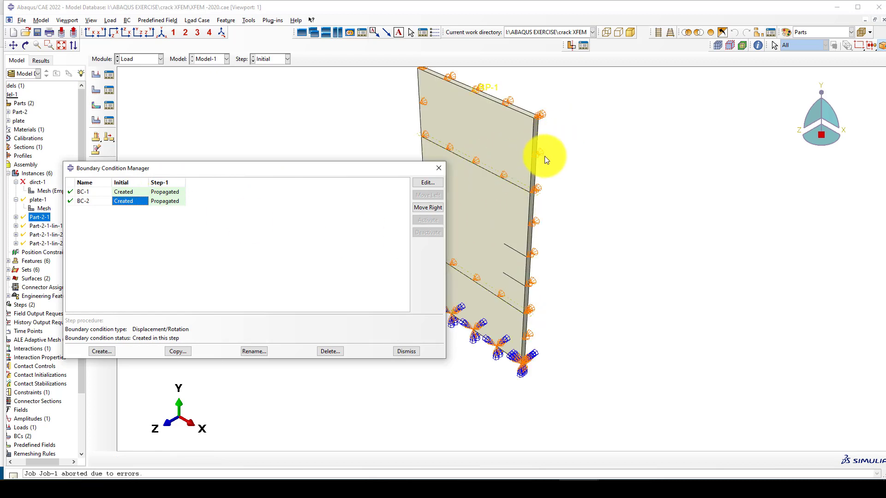
{"action": "scroll", "coordinate": [565, 192], "scroll_direction": "down", "scroll_amount": 2}
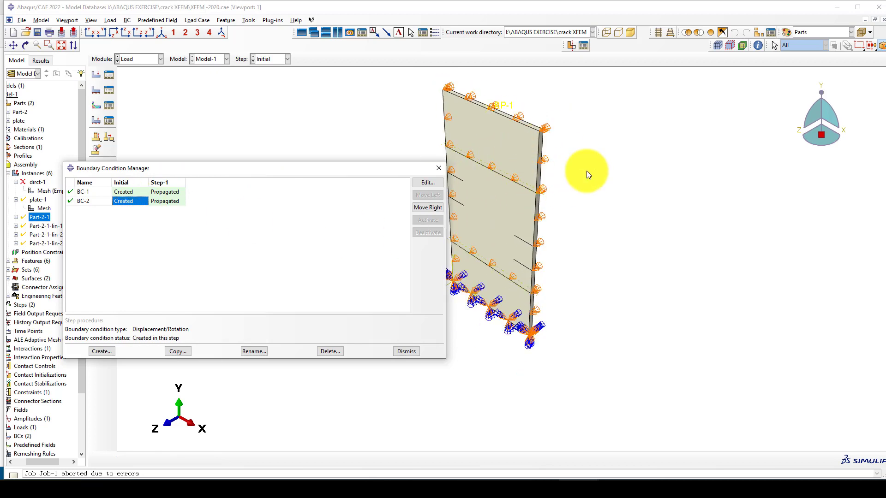
{"action": "scroll", "coordinate": [537, 183], "scroll_direction": "up", "scroll_amount": 1}
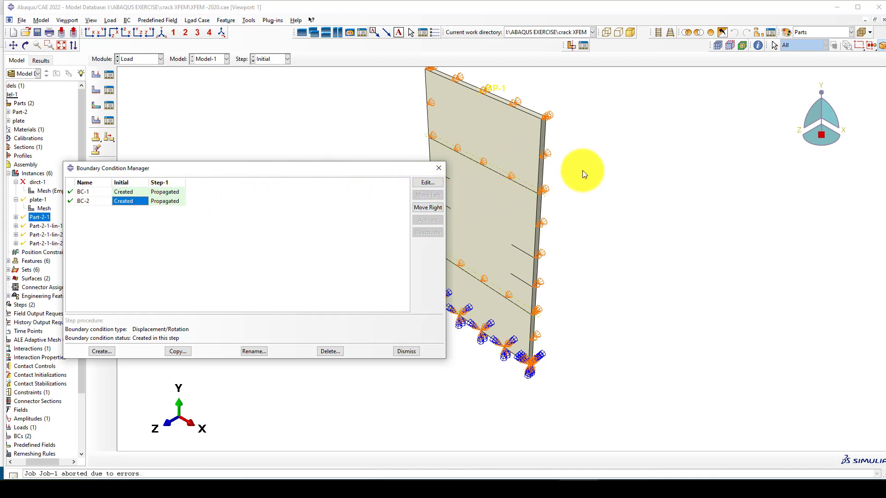
{"action": "scroll", "coordinate": [582, 170], "scroll_direction": "down", "scroll_amount": 1}
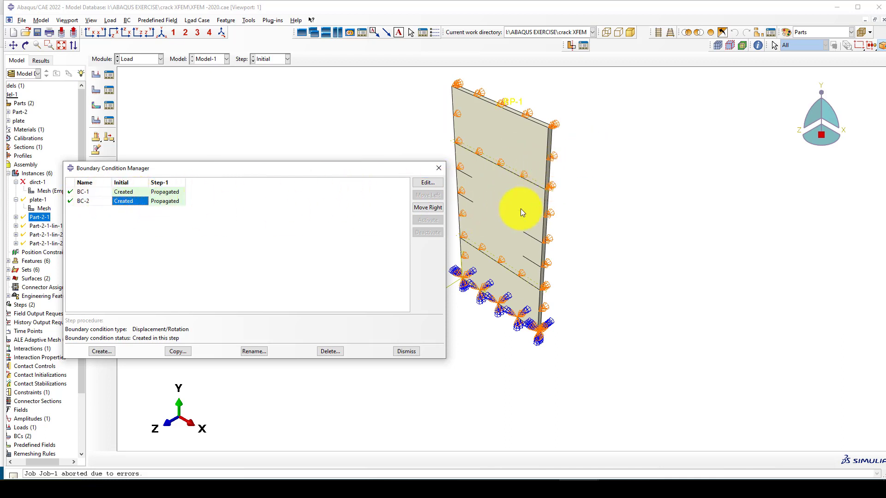
{"action": "scroll", "coordinate": [521, 208], "scroll_direction": "up", "scroll_amount": 1}
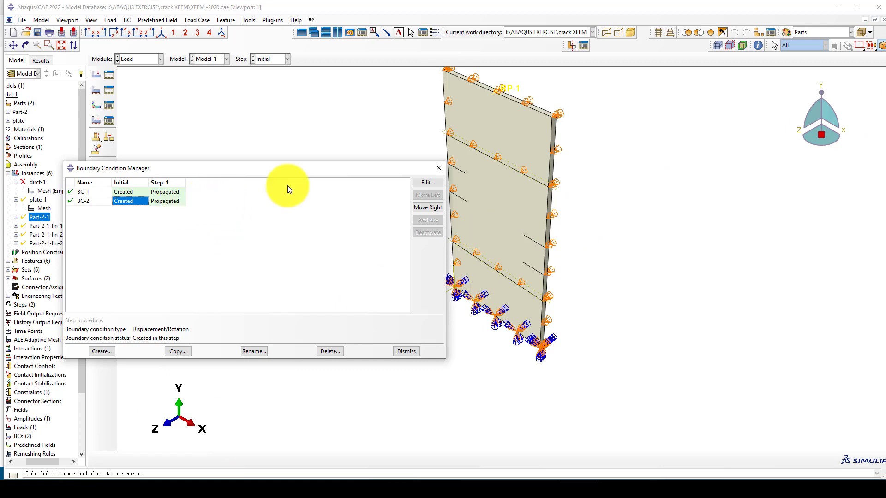
{"action": "left_click", "coordinate": [435, 168]}
Open the concentrated force Load-1 at RP-1, review its CF2 component, and close the load manager
{"action": "left_click", "coordinate": [109, 75]}
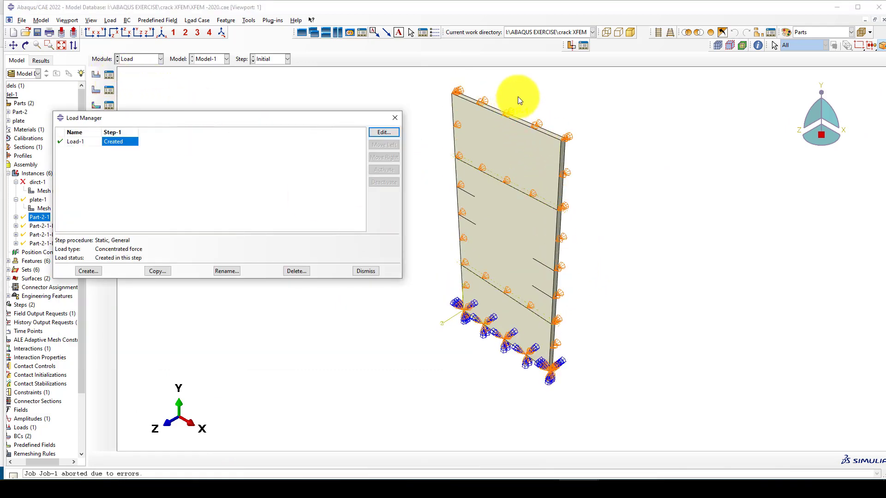
{"action": "scroll", "coordinate": [512, 99], "scroll_direction": "up", "scroll_amount": 5}
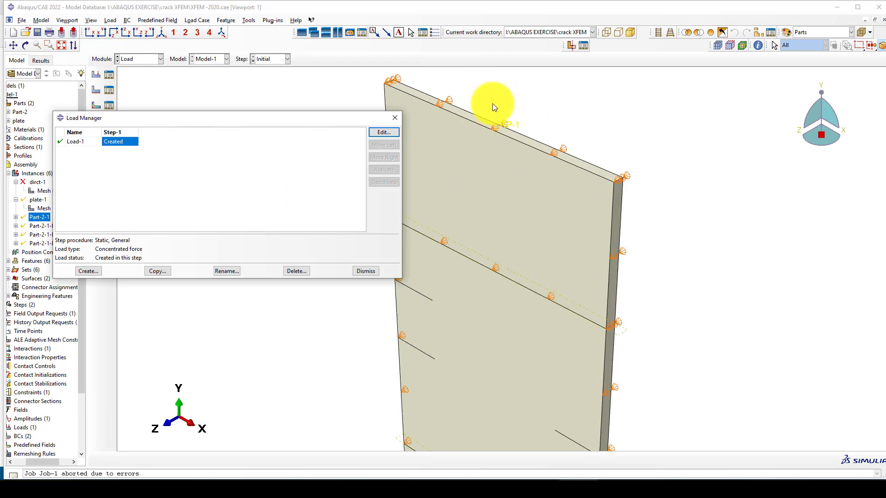
{"action": "scroll", "coordinate": [489, 127], "scroll_direction": "down", "scroll_amount": 2}
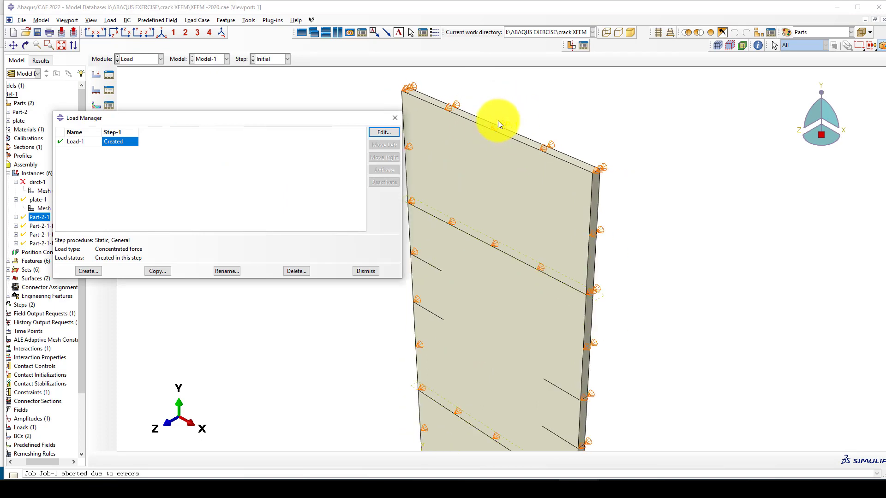
{"action": "scroll", "coordinate": [502, 126], "scroll_direction": "down", "scroll_amount": 2}
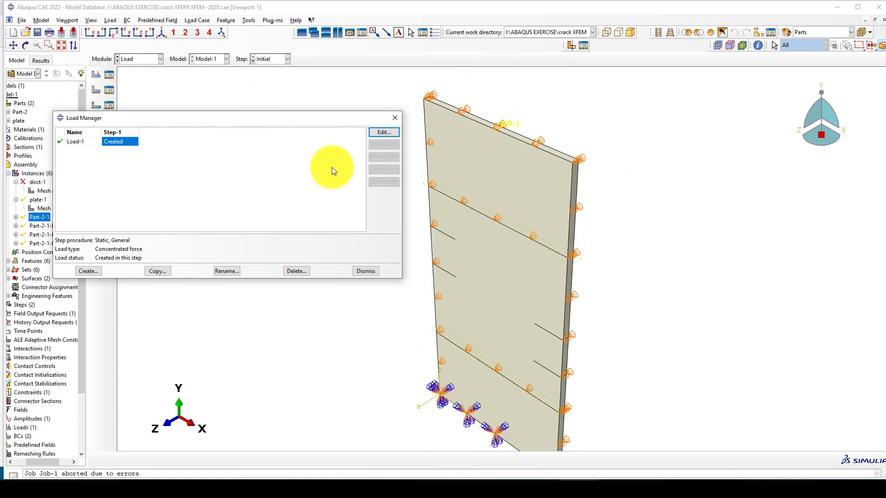
{"action": "left_click", "coordinate": [376, 132]}
{"action": "scroll", "coordinate": [578, 156], "scroll_direction": "down", "scroll_amount": 2}
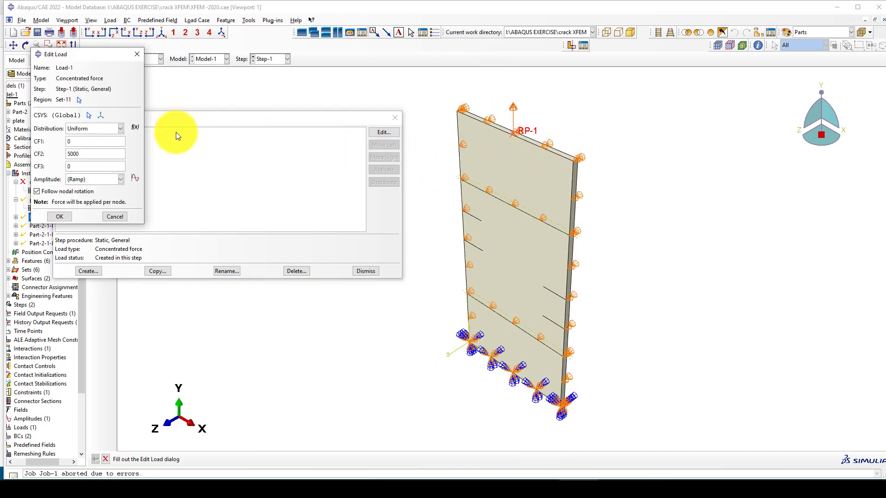
{"action": "left_click_drag", "start_coordinate": [96, 152], "coordinate": [70, 153]}
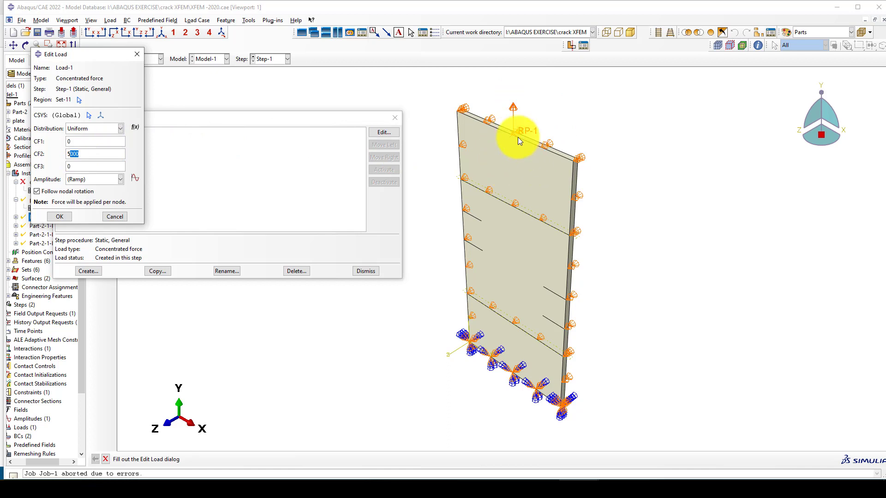
{"action": "left_click", "coordinate": [59, 215]}
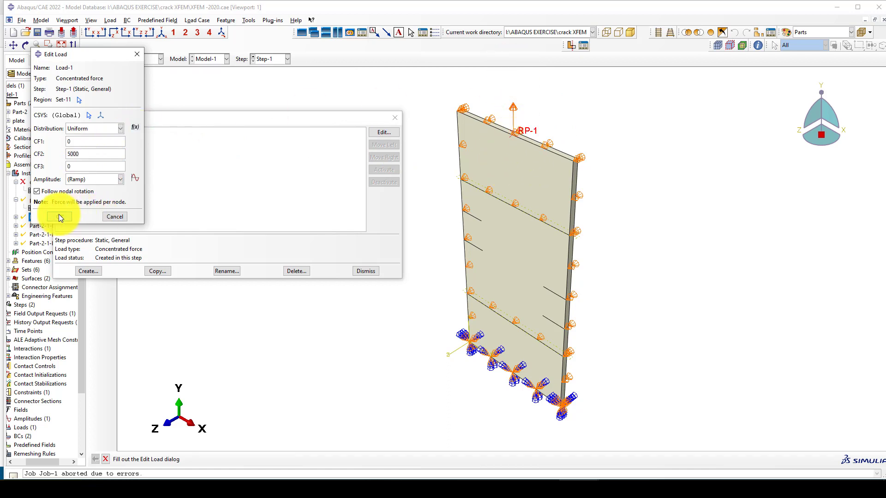
{"action": "left_click", "coordinate": [394, 118]}
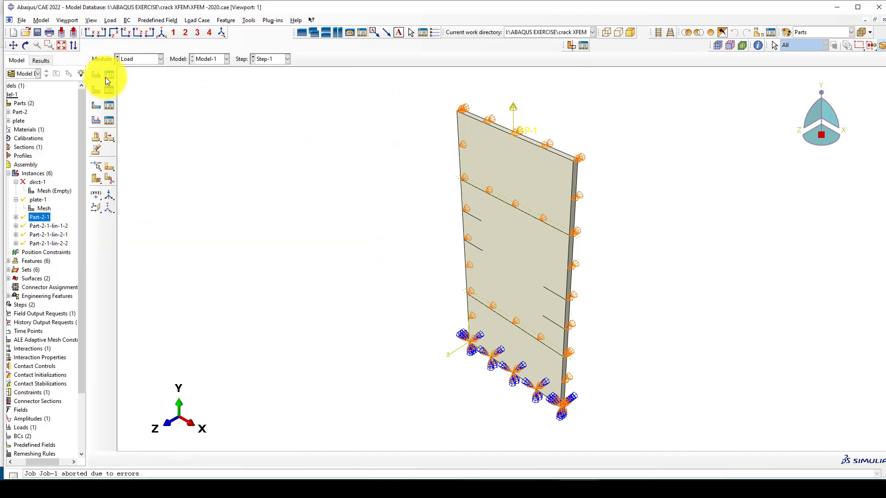
Switch to the Mesh module and examine the mesh and global seeds of the whole assembly
{"action": "left_click", "coordinate": [126, 60]}
{"action": "left_click", "coordinate": [134, 122]}
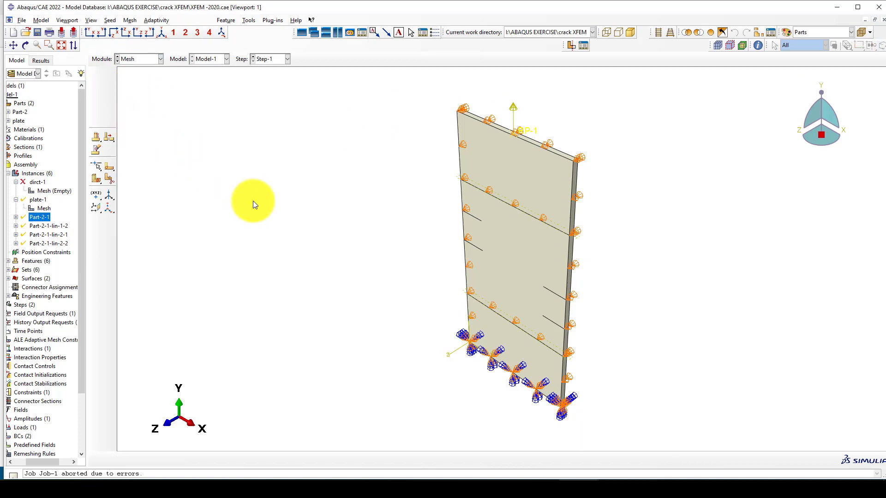
{"action": "left_click", "coordinate": [291, 59]}
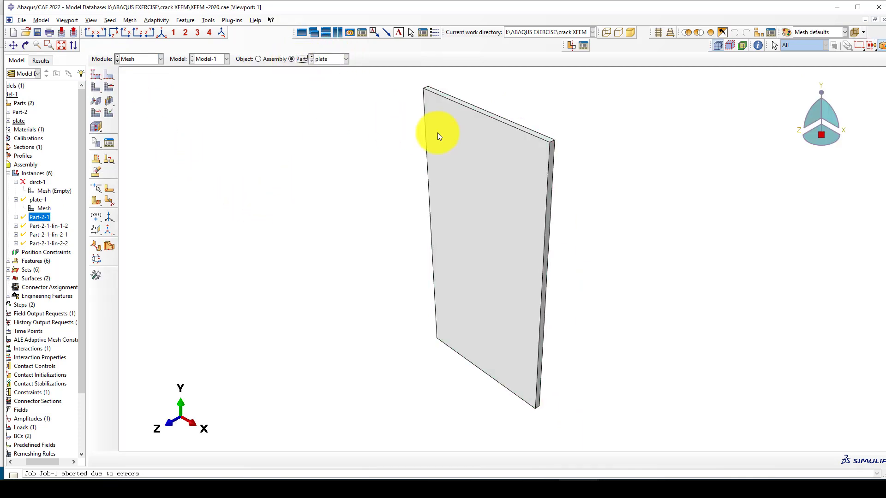
{"action": "left_click", "coordinate": [270, 59]}
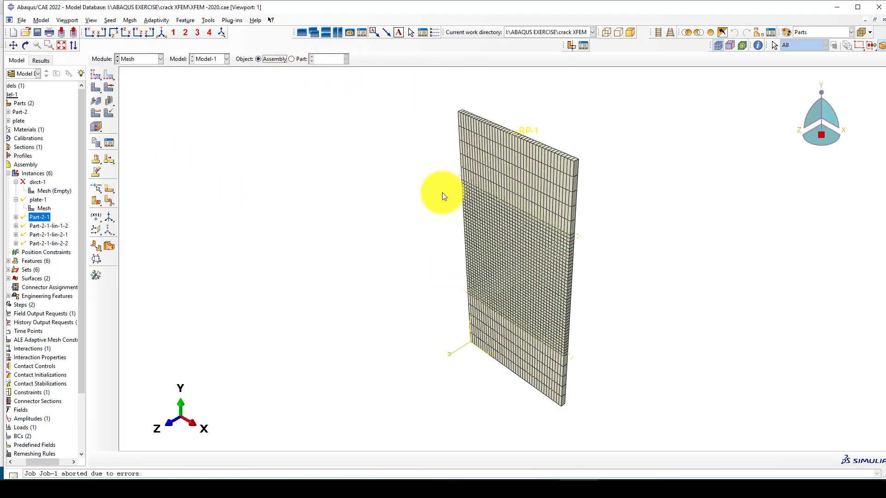
{"action": "scroll", "coordinate": [541, 202], "scroll_direction": "down", "scroll_amount": 1}
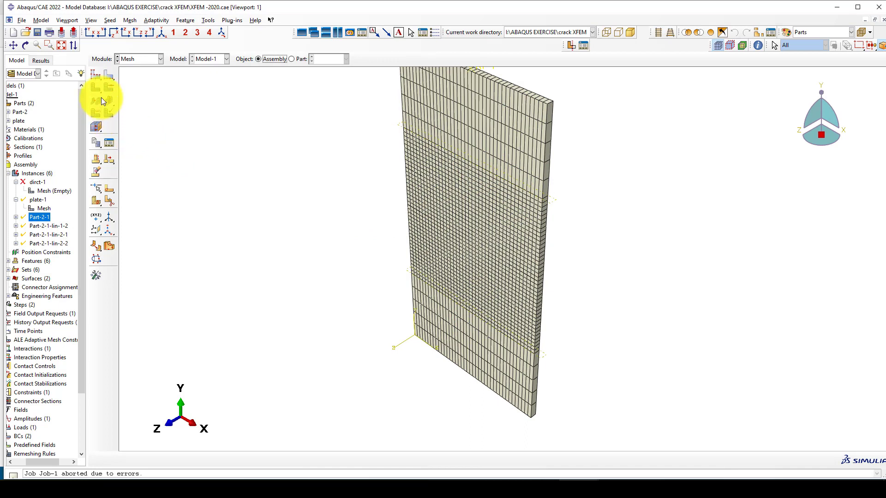
{"action": "left_click", "coordinate": [96, 74]}
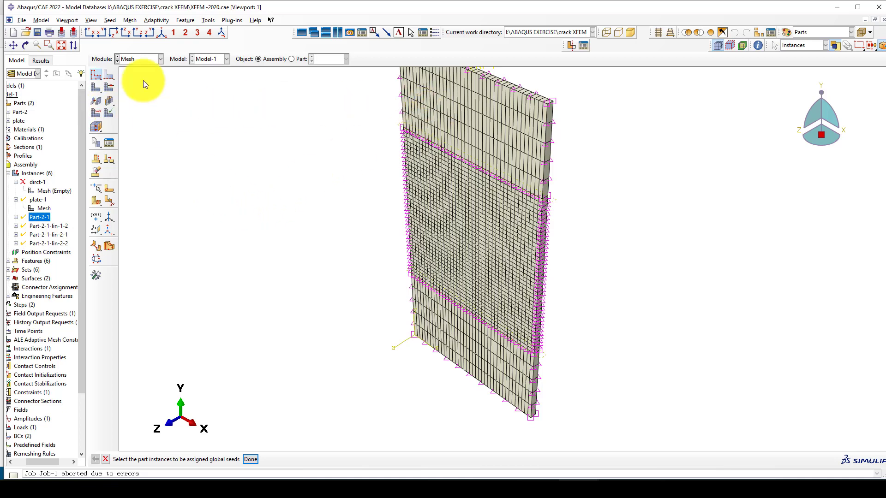
Switch from the Mesh module to the Job module and open the job manager
{"action": "left_click", "coordinate": [135, 59]}
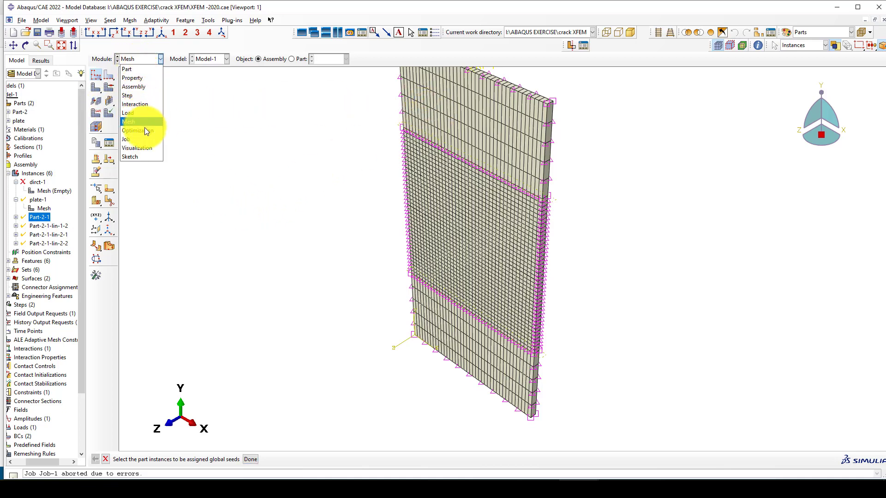
{"action": "left_click", "coordinate": [139, 139]}
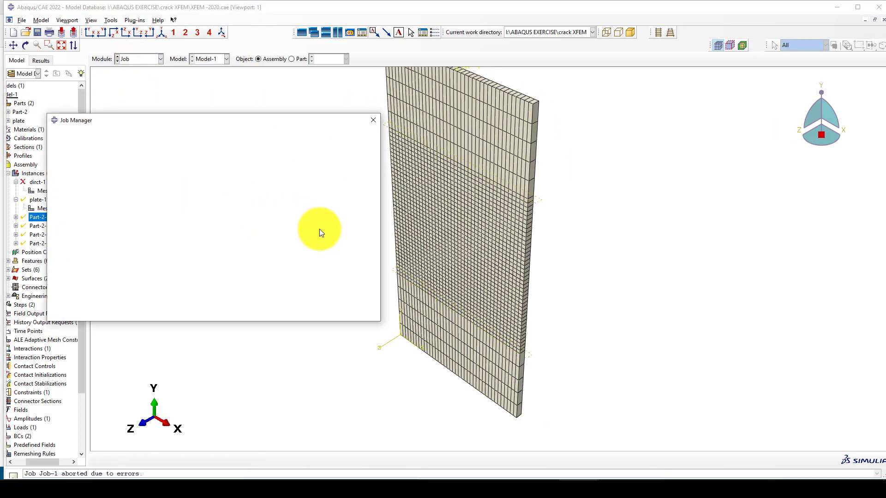
{"action": "left_click", "coordinate": [125, 60]}
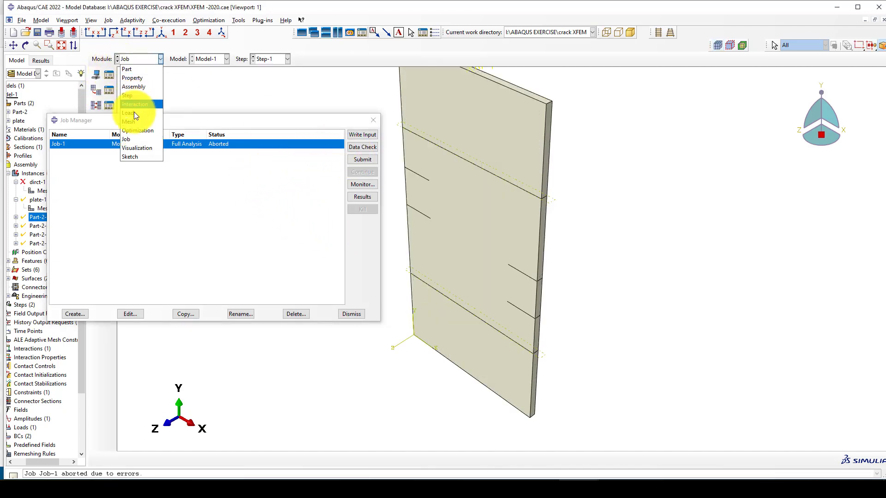
{"action": "left_click", "coordinate": [136, 139]}
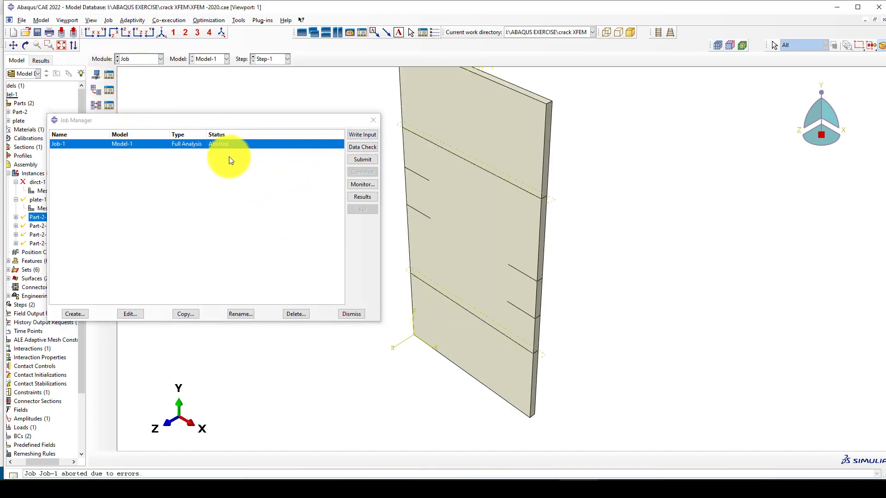
{"action": "left_click", "coordinate": [362, 161]}
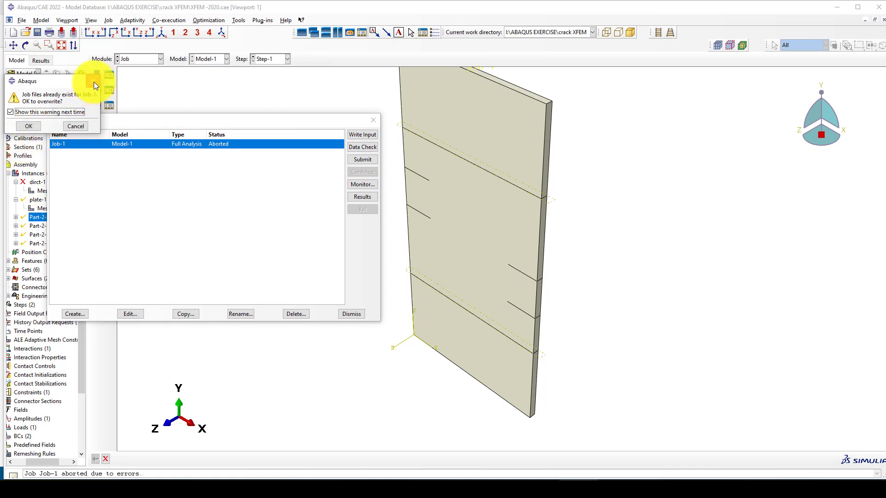
{"action": "left_click", "coordinate": [93, 82]}
{"action": "left_click", "coordinate": [138, 58]}
{"action": "left_click", "coordinate": [130, 95]}
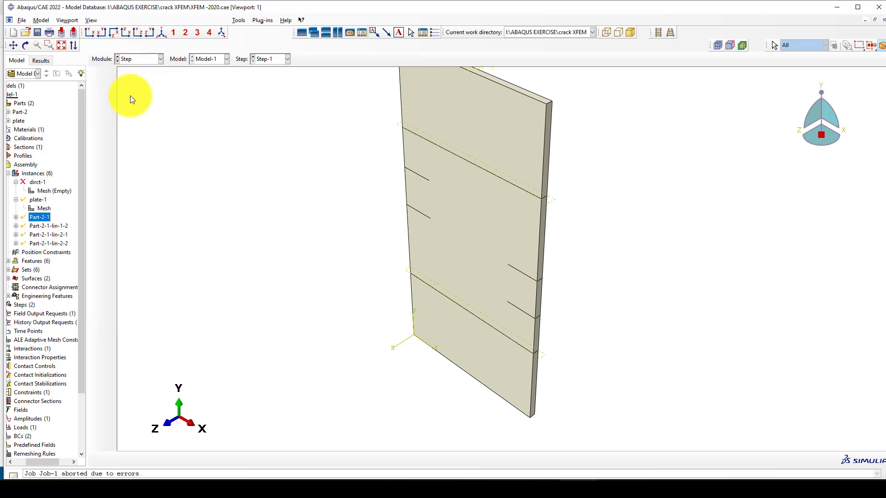
In the Load module, set the CF2 component of concentrated force Load-1 to 3500 and close the load manager
{"action": "left_click", "coordinate": [132, 60]}
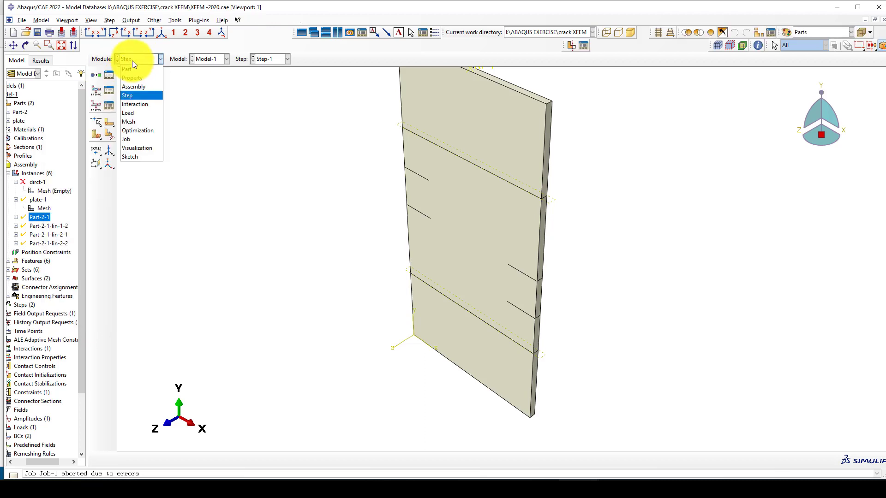
{"action": "left_click", "coordinate": [125, 112]}
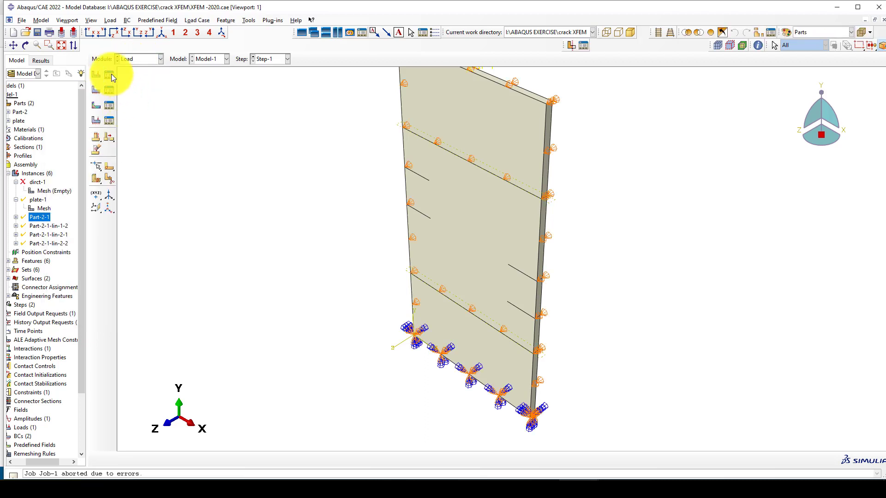
{"action": "scroll", "coordinate": [309, 233], "scroll_direction": "down", "scroll_amount": 1}
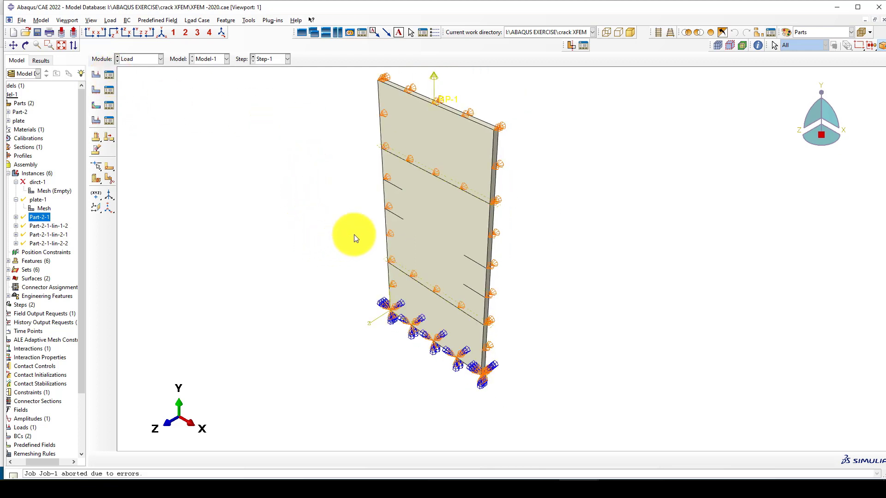
{"action": "scroll", "coordinate": [303, 236], "scroll_direction": "down", "scroll_amount": 1}
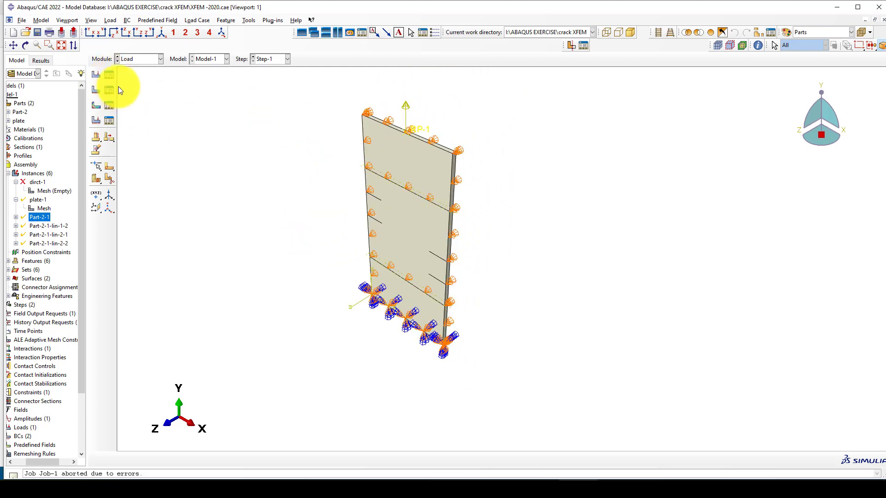
{"action": "left_click", "coordinate": [109, 78]}
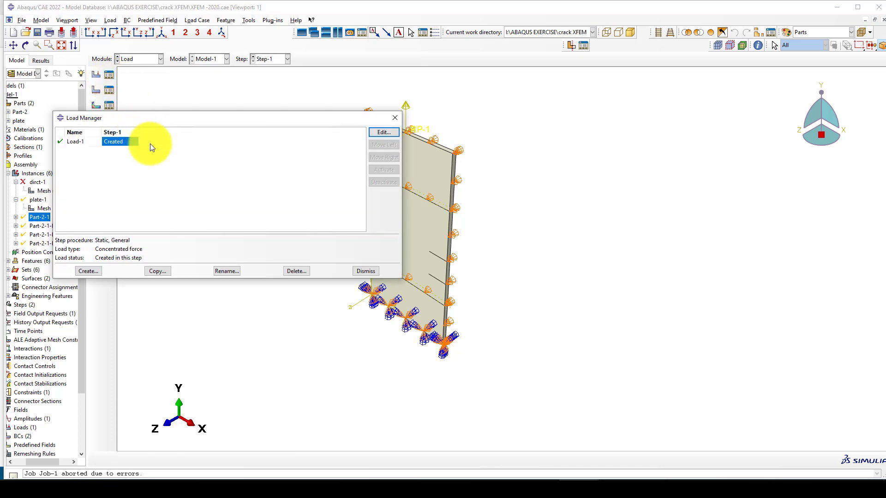
{"action": "left_click", "coordinate": [387, 133]}
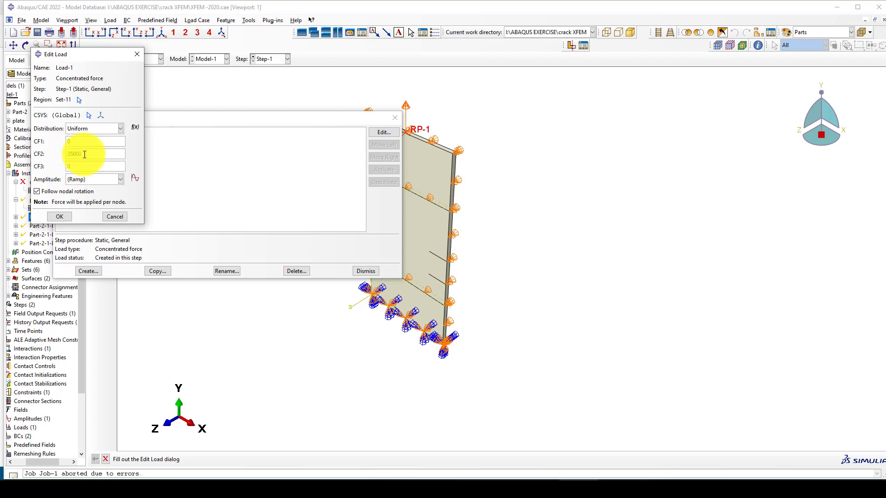
{"action": "key", "text": "BackSpace"}
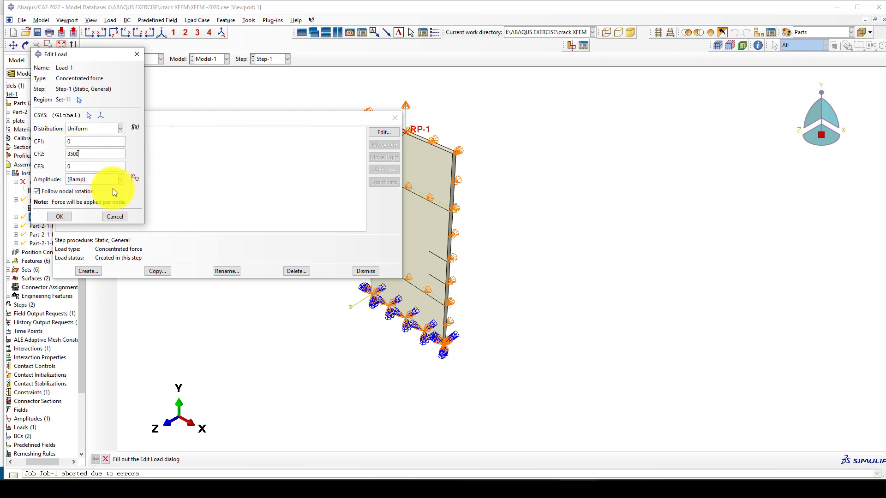
{"action": "left_click", "coordinate": [69, 217]}
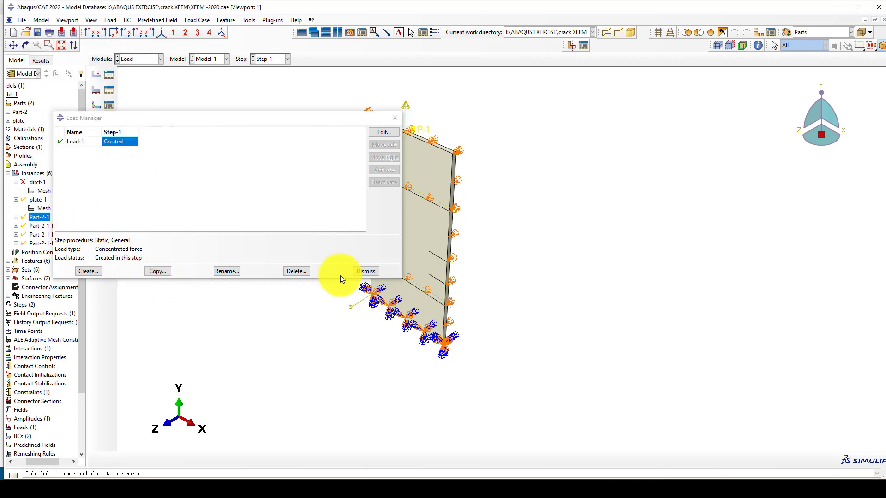
{"action": "left_click", "coordinate": [365, 271]}
In the Job module, submit Job-1, overwriting its existing job files and continuing despite the elements without an assigned section
{"action": "left_click", "coordinate": [123, 59]}
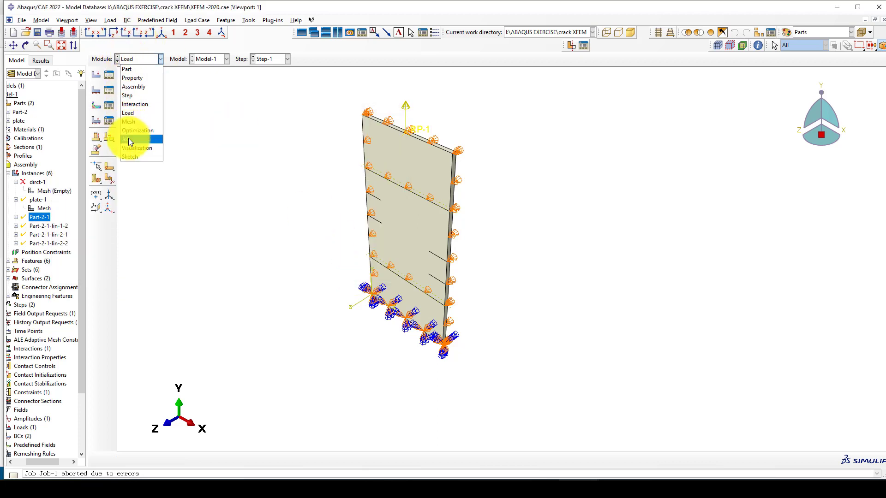
{"action": "left_click", "coordinate": [128, 138]}
{"action": "left_click", "coordinate": [115, 85]}
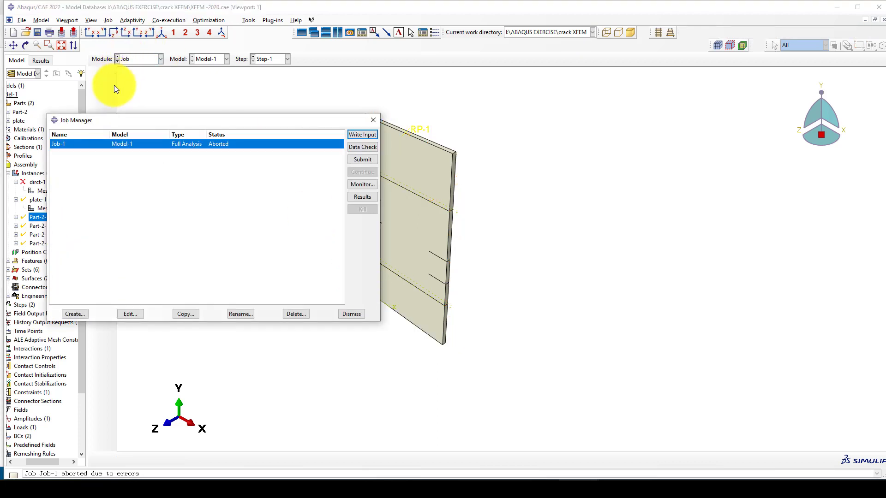
{"action": "left_click", "coordinate": [363, 159]}
{"action": "left_click", "coordinate": [28, 126]}
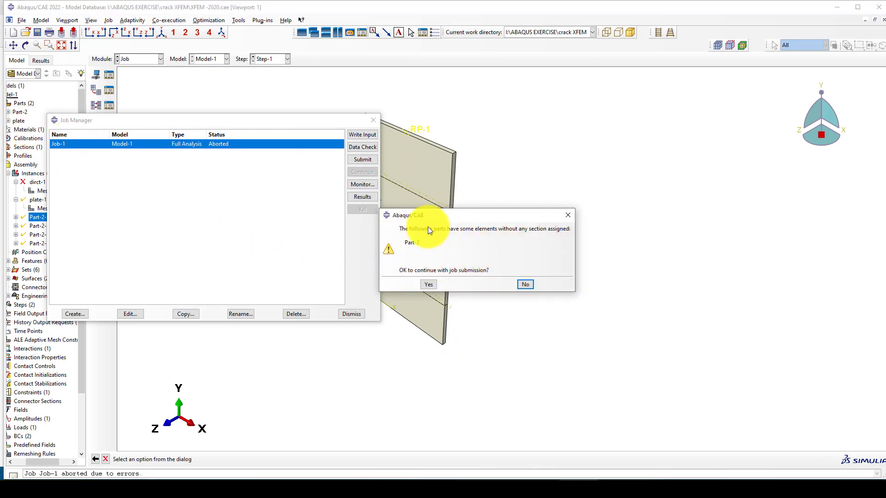
{"action": "left_click", "coordinate": [429, 283]}
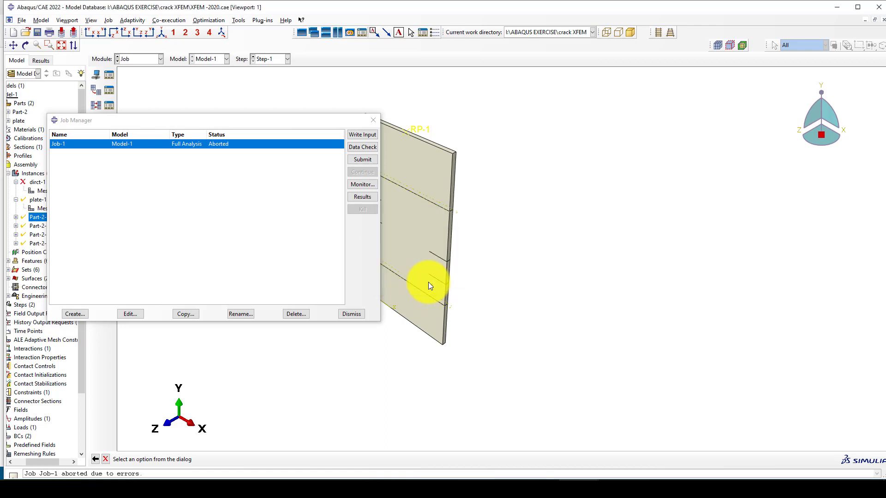
{"action": "left_click", "coordinate": [355, 159]}
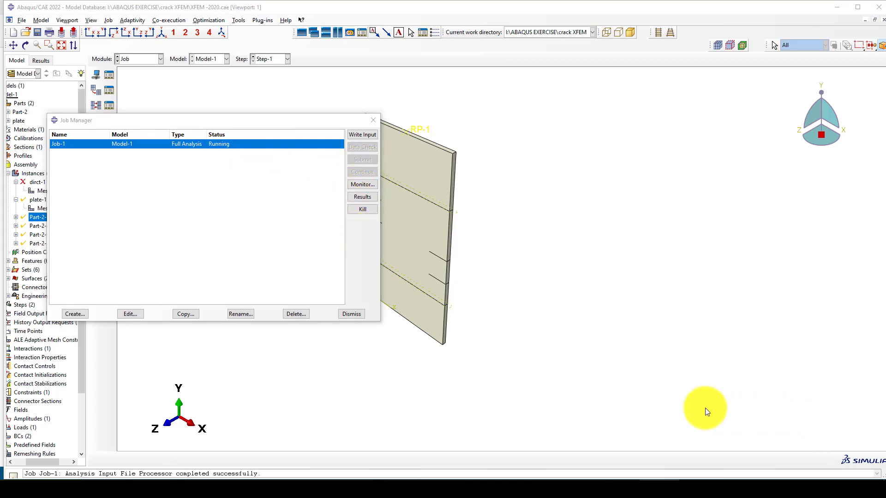
Open the Job-1 monitor, move and lengthen its window, and enlarge the increment table
{"action": "mouse_move", "coordinate": [563, 489]}
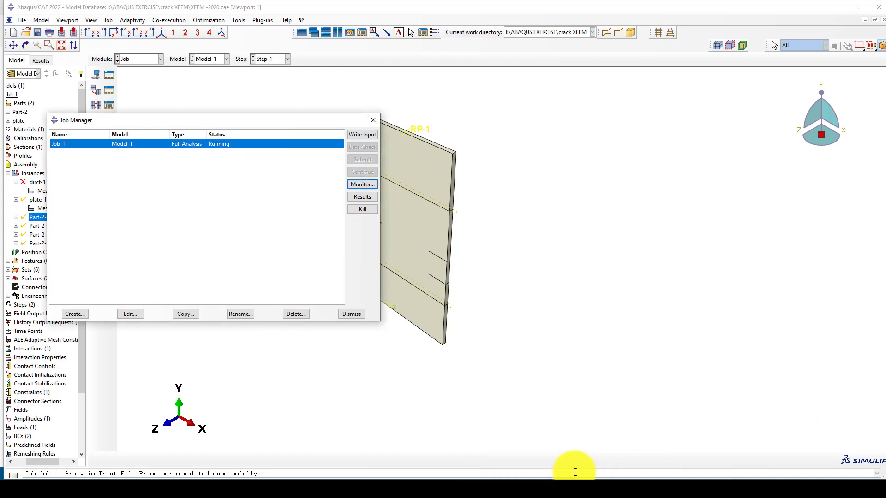
{"action": "left_click", "coordinate": [626, 454]}
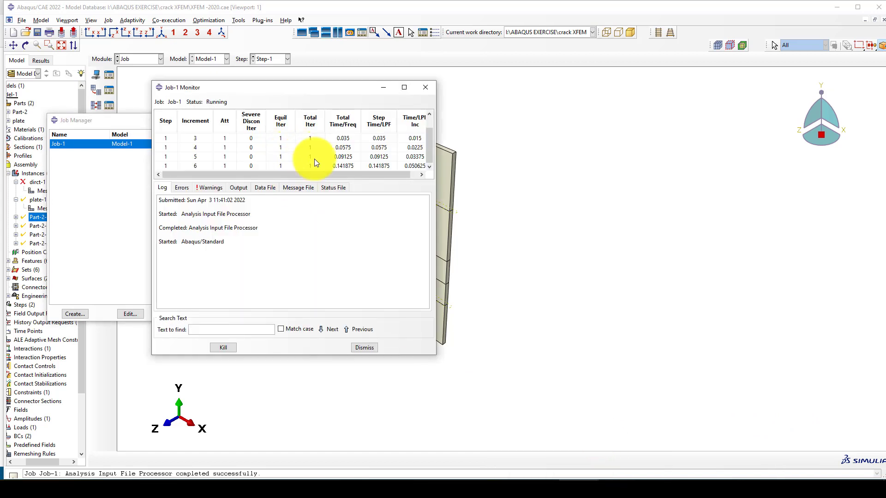
{"action": "left_click_drag", "start_coordinate": [349, 89], "coordinate": [327, 80]}
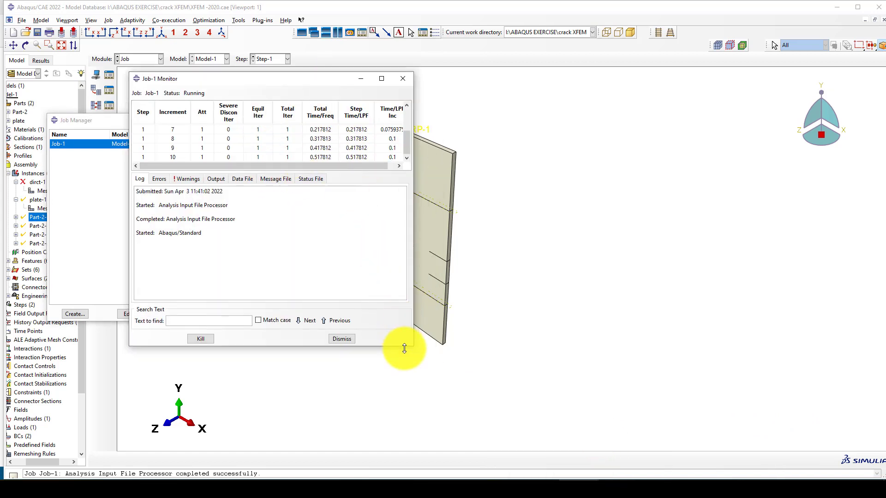
{"action": "left_click_drag", "start_coordinate": [409, 347], "coordinate": [434, 393]}
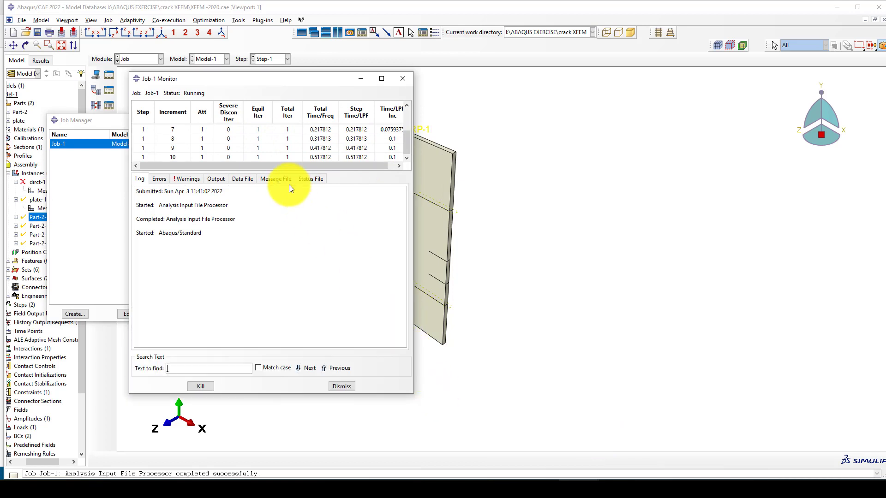
{"action": "left_click_drag", "start_coordinate": [276, 174], "coordinate": [264, 238]}
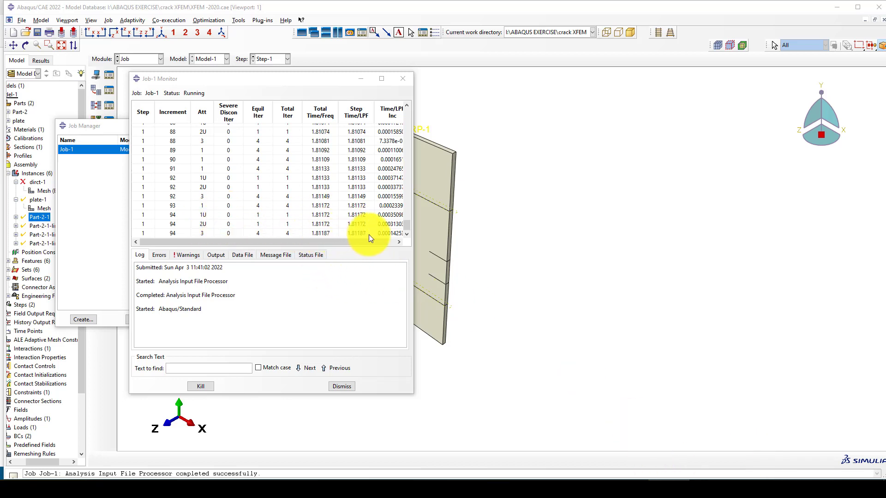
Review the total time and step time of the latest Job-1 increments and minimize the monitor
{"action": "left_click", "coordinate": [350, 234]}
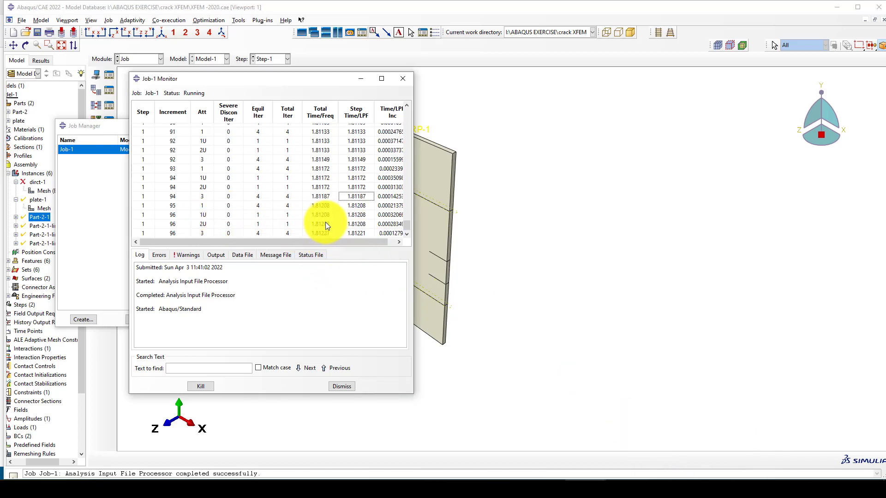
{"action": "left_click", "coordinate": [322, 233]}
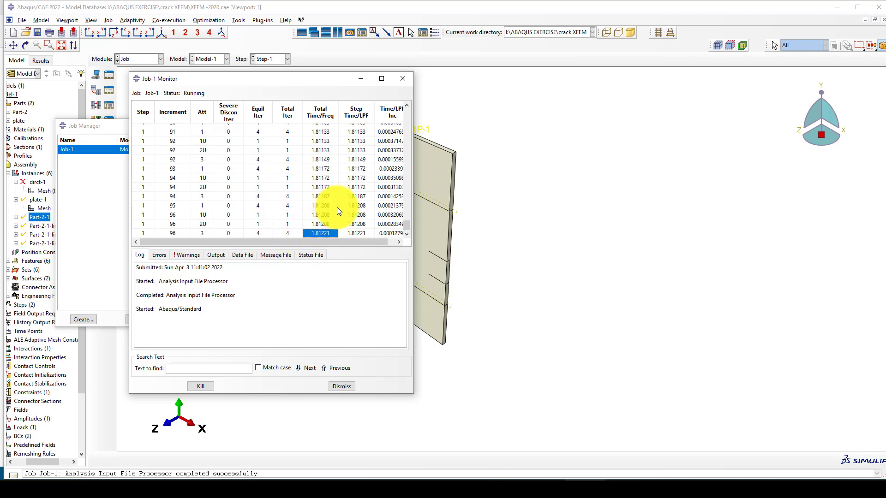
{"action": "left_click", "coordinate": [320, 233]}
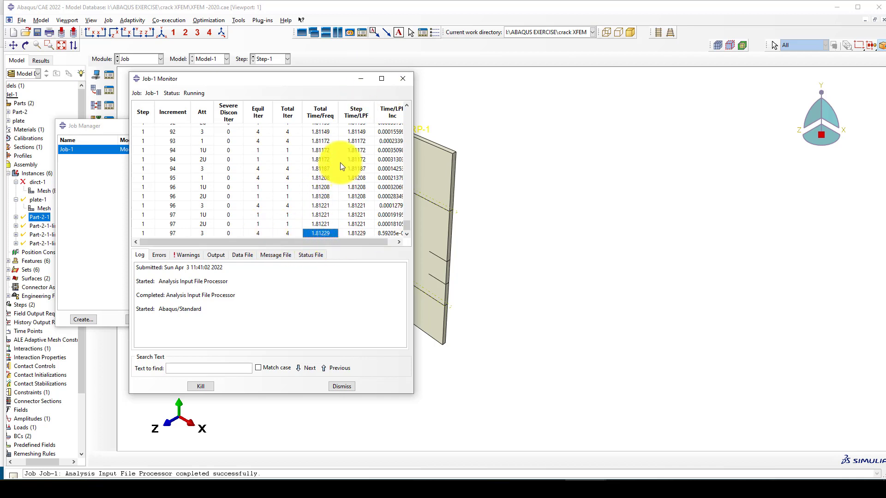
{"action": "left_click", "coordinate": [360, 83]}
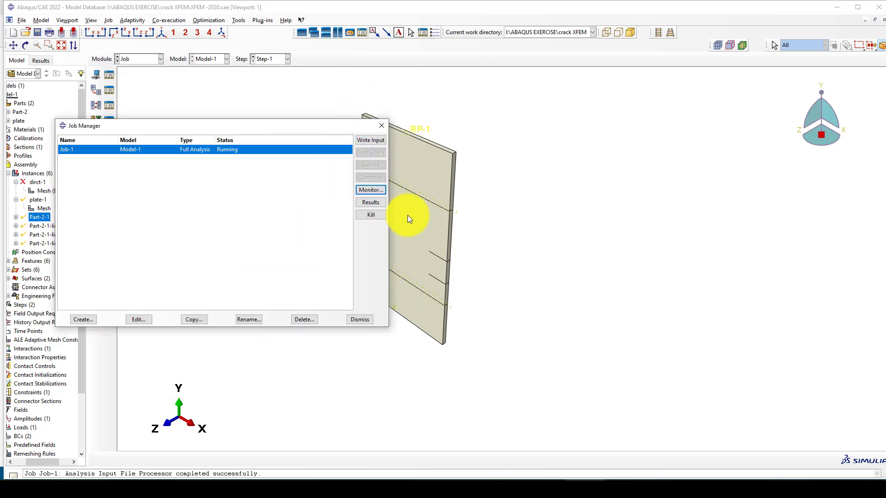
Open the results of Job-1 and plot the S, Mises contours on the deformed plate
{"action": "left_click", "coordinate": [374, 203]}
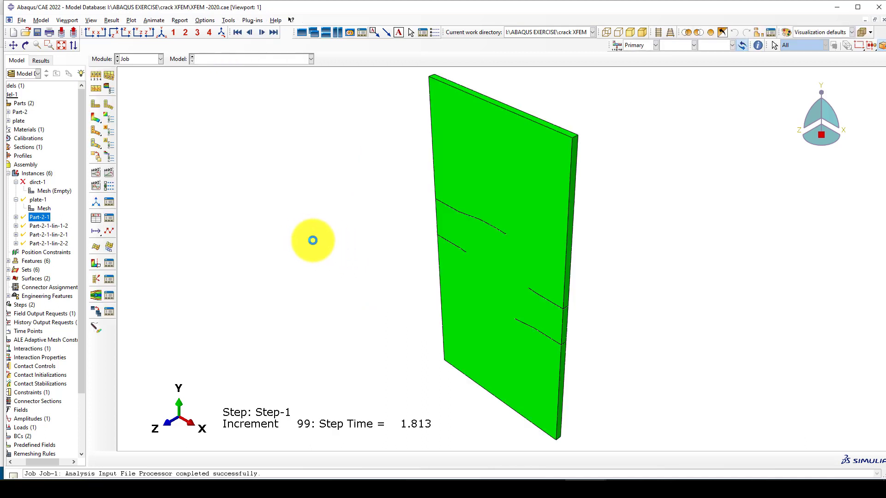
{"action": "scroll", "coordinate": [231, 221], "scroll_direction": "down", "scroll_amount": 2}
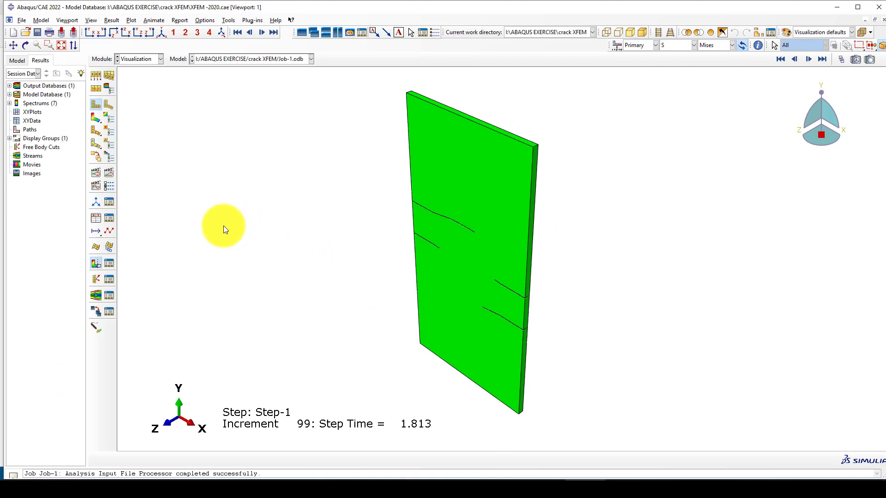
{"action": "scroll", "coordinate": [201, 212], "scroll_direction": "down", "scroll_amount": 2}
{"action": "left_click", "coordinate": [97, 118]}
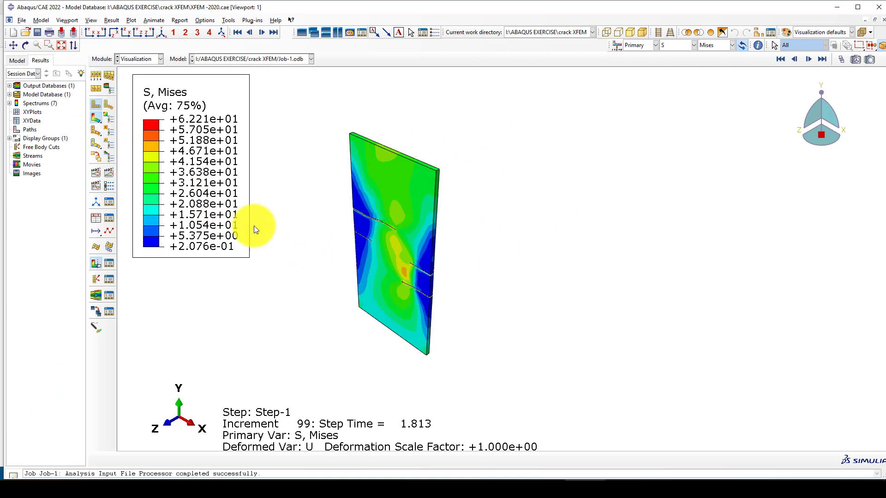
{"action": "scroll", "coordinate": [327, 254], "scroll_direction": "up", "scroll_amount": 3}
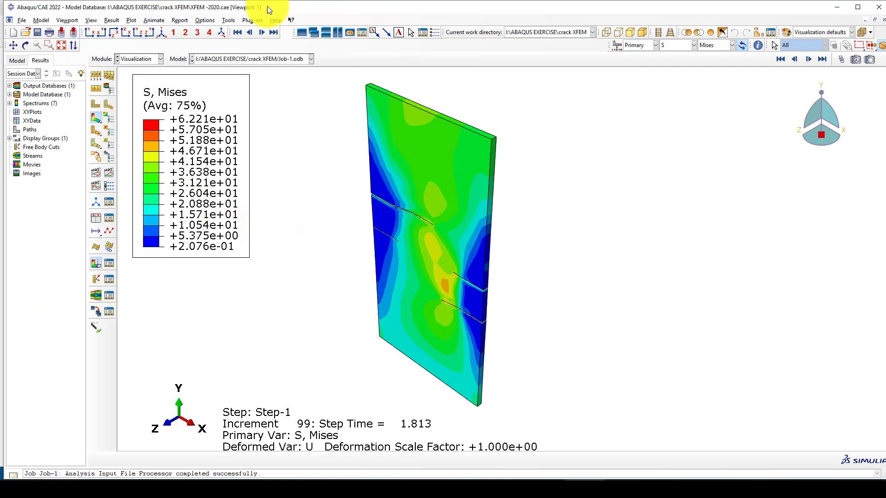
In the common plot options, preview exterior edges on the contour plot and set the visible edges to free edges
{"action": "left_click", "coordinate": [203, 21]}
{"action": "left_click", "coordinate": [233, 57]}
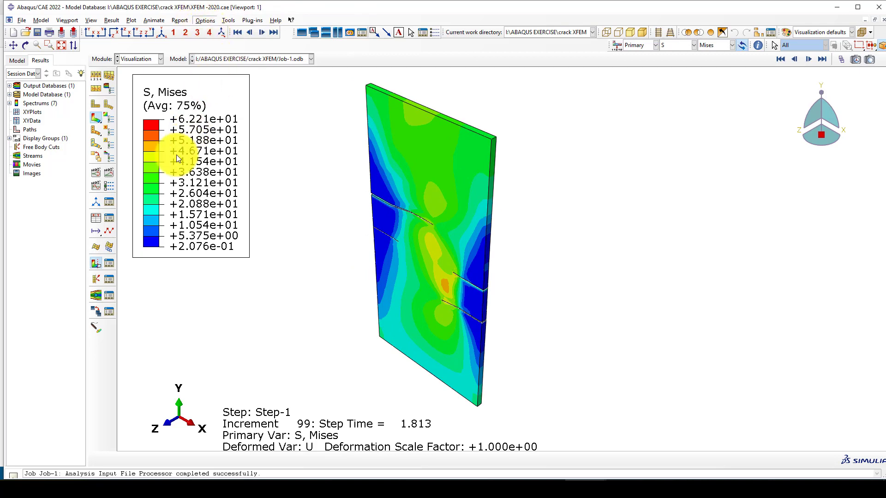
{"action": "left_click", "coordinate": [142, 173]}
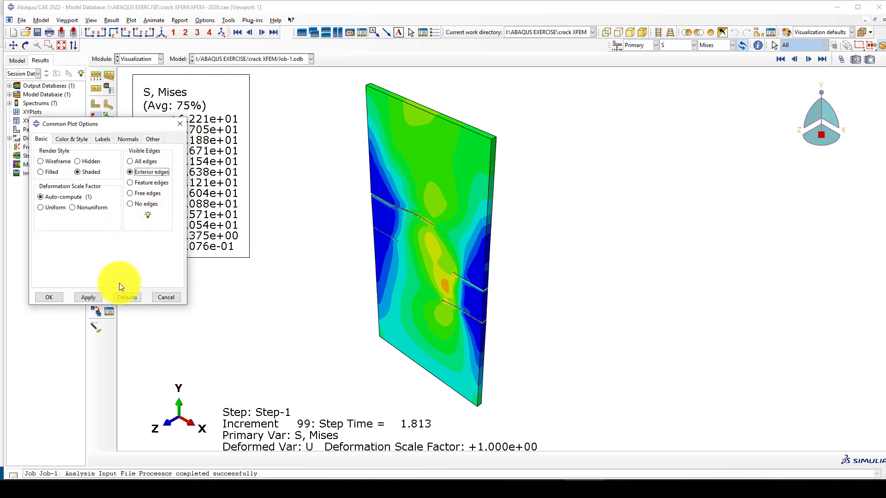
{"action": "left_click", "coordinate": [88, 297]}
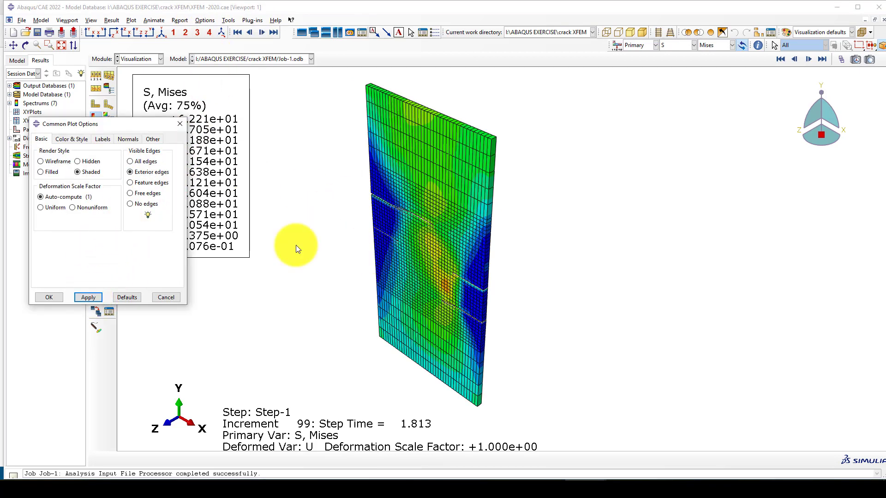
{"action": "left_click", "coordinate": [134, 194]}
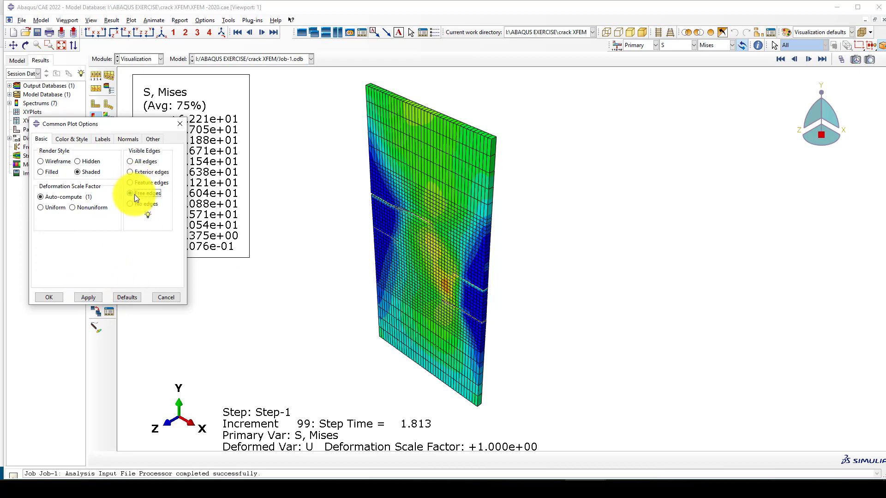
{"action": "left_click", "coordinate": [90, 297]}
{"action": "left_click", "coordinate": [44, 298]}
{"action": "left_click", "coordinate": [54, 298]}
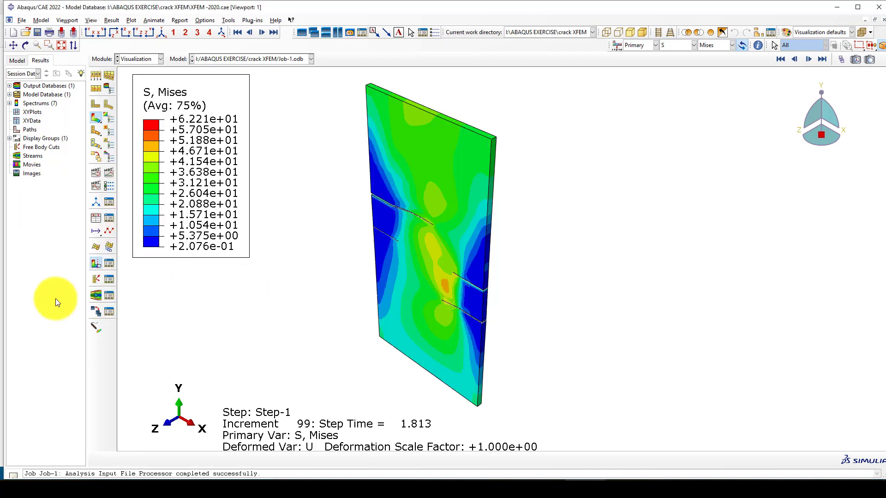
Examine the crack paths and stress concentrations around them on the Mises contour plot, up close and from a rotated view
{"action": "scroll", "coordinate": [486, 264], "scroll_direction": "down", "scroll_amount": 4}
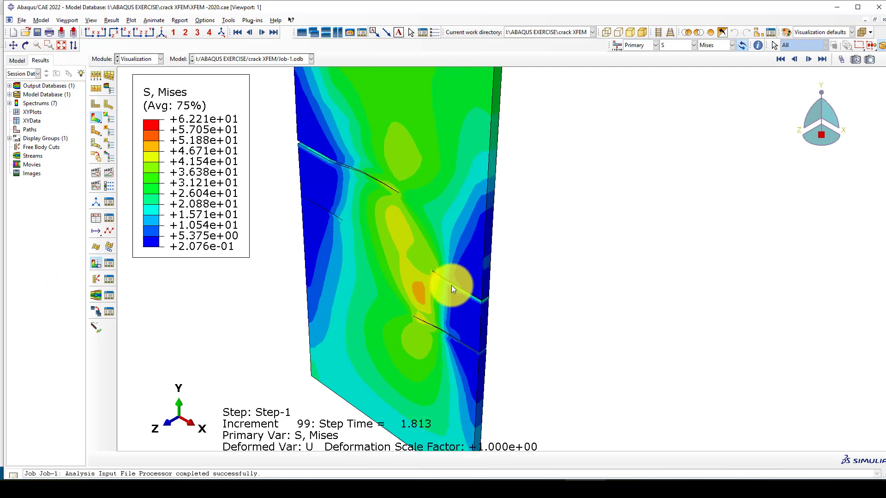
{"action": "scroll", "coordinate": [384, 255], "scroll_direction": "up", "scroll_amount": 2}
{"action": "scroll", "coordinate": [350, 198], "scroll_direction": "down", "scroll_amount": 2}
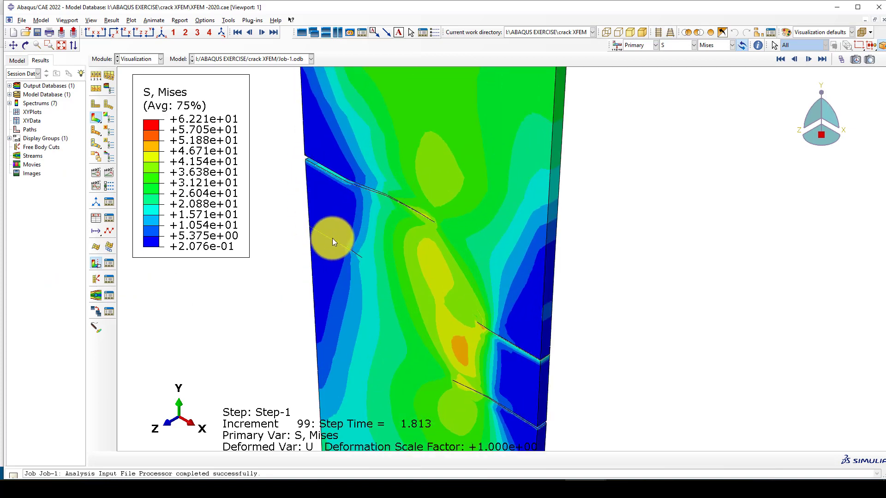
{"action": "scroll", "coordinate": [323, 174], "scroll_direction": "down", "scroll_amount": 2}
{"action": "scroll", "coordinate": [346, 187], "scroll_direction": "up", "scroll_amount": 3}
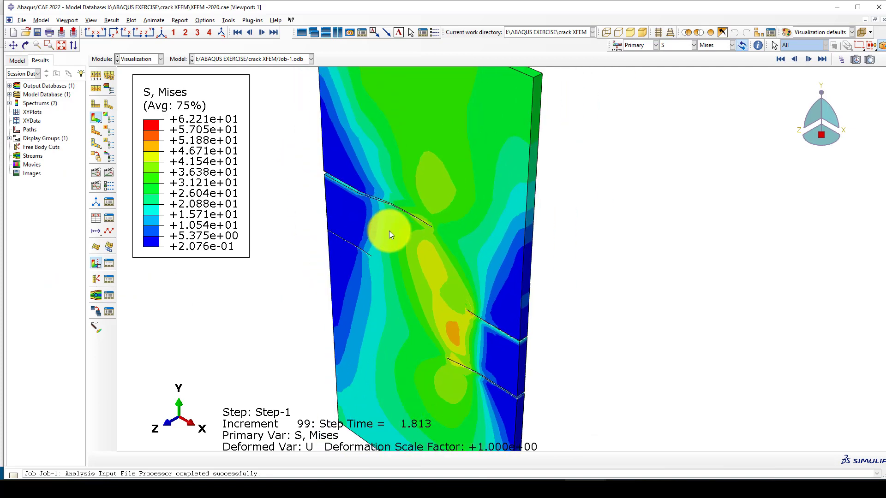
{"action": "left_click_drag", "start_coordinate": [423, 292], "coordinate": [460, 305], "text": "ctrl+alt"}
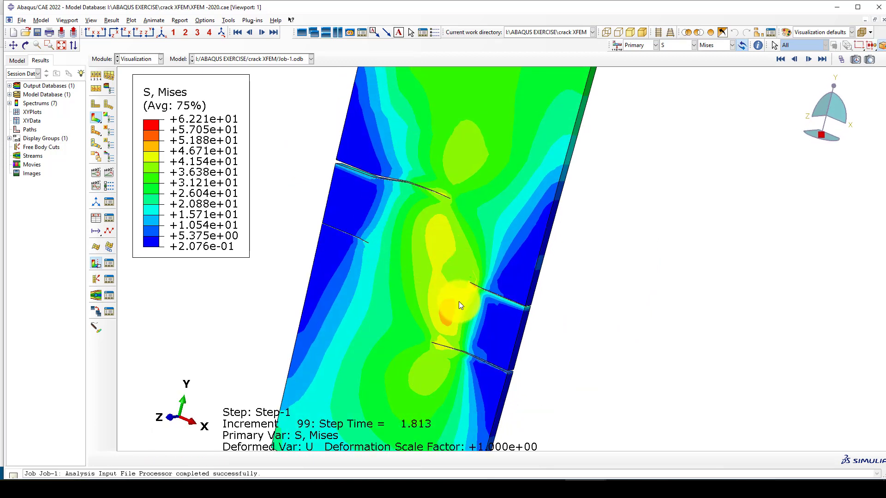
Show the plate in the front XY view and inspect the crack tips at closer range
{"action": "left_click", "coordinate": [90, 31]}
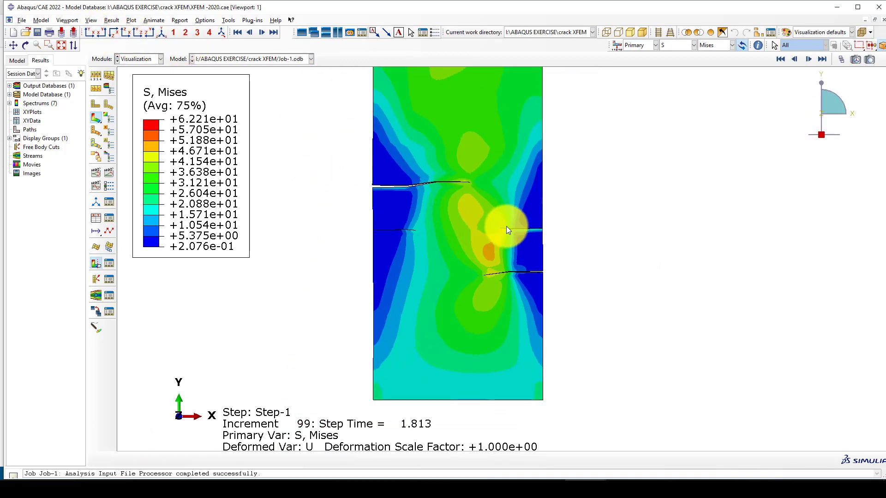
{"action": "scroll", "coordinate": [458, 185], "scroll_direction": "up", "scroll_amount": 1}
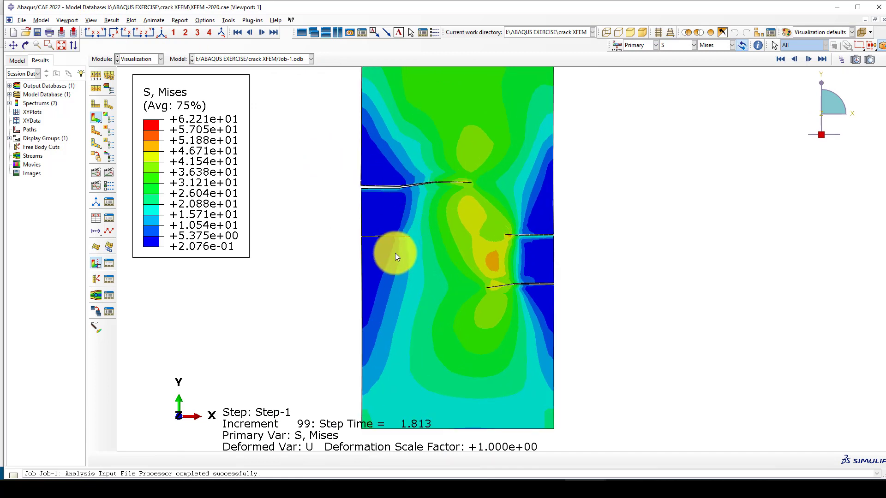
{"action": "scroll", "coordinate": [400, 236], "scroll_direction": "up", "scroll_amount": 3}
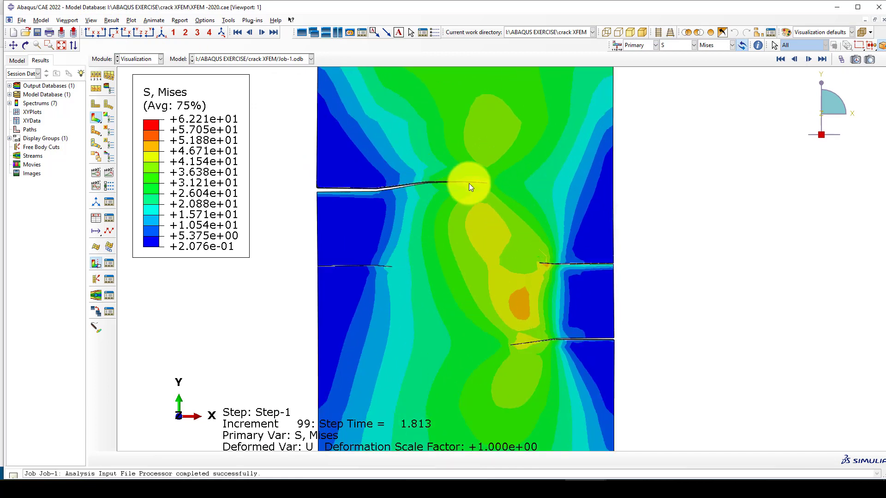
{"action": "scroll", "coordinate": [326, 189], "scroll_direction": "down", "scroll_amount": 2}
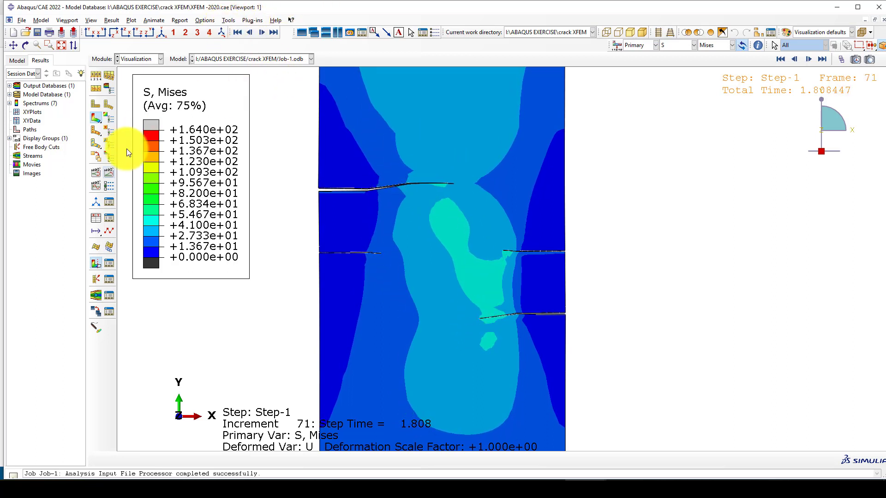
Stop the time-history animation and set a uniform deformation scale factor of 10 in the common plot options
{"action": "left_click", "coordinate": [109, 173]}
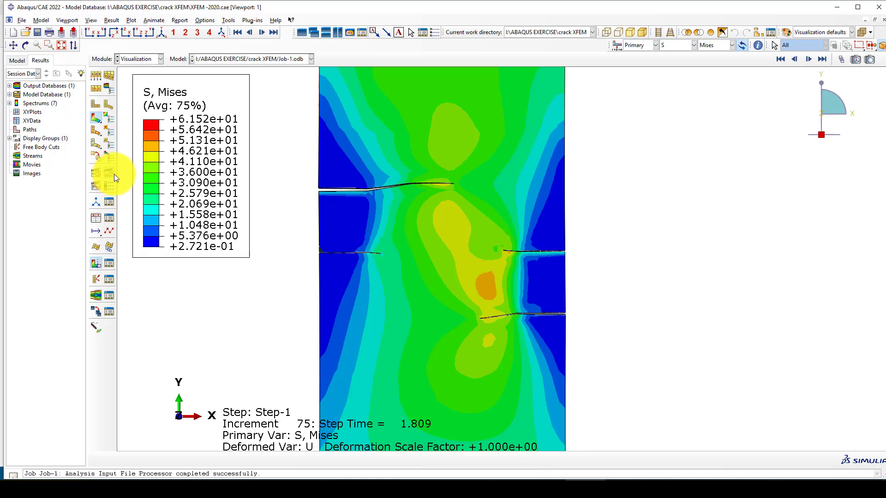
{"action": "left_click", "coordinate": [203, 22]}
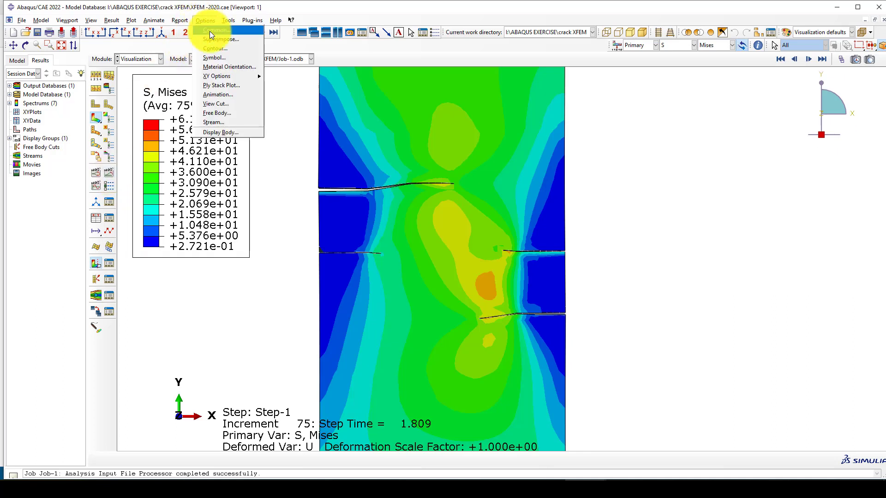
{"action": "left_click", "coordinate": [209, 30]}
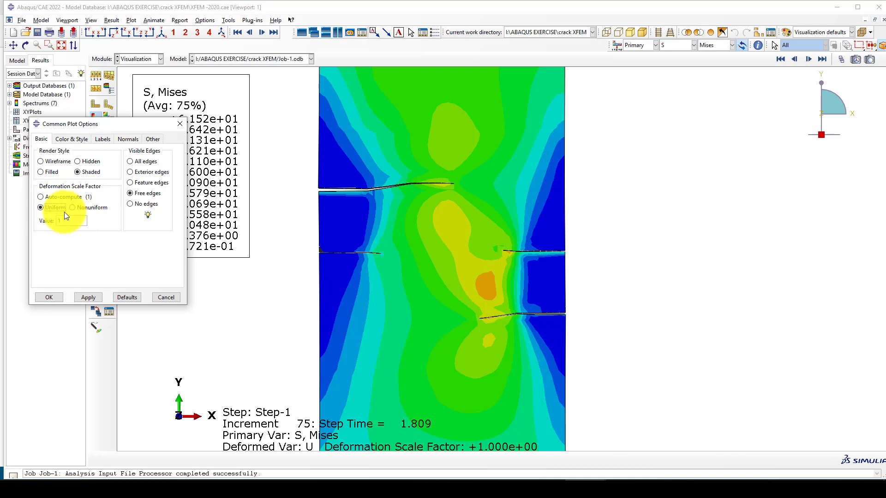
{"action": "left_click", "coordinate": [73, 221]}
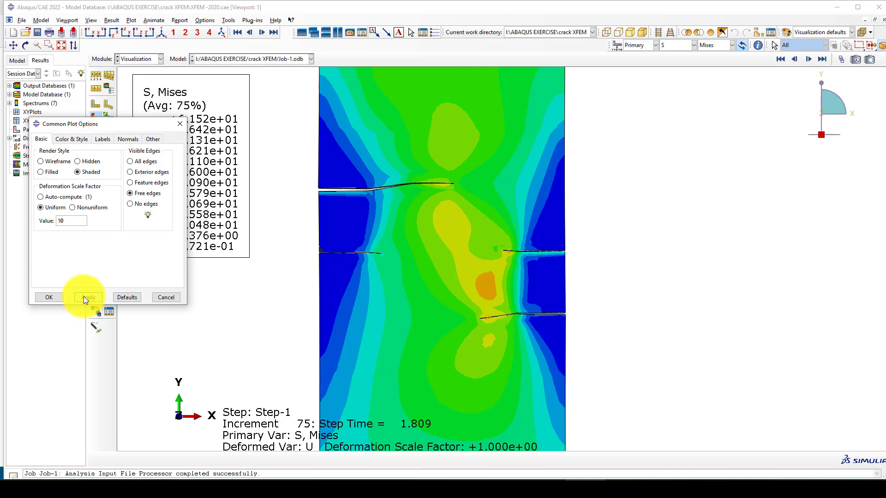
{"action": "left_click", "coordinate": [46, 298]}
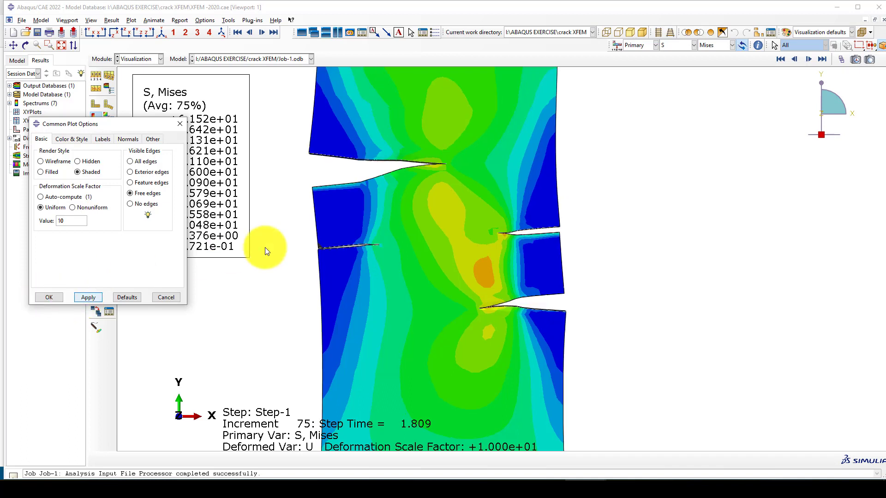
Inspect the magnified crack openings across the whole plate and animate the time history of the contours
{"action": "scroll", "coordinate": [410, 231], "scroll_direction": "up", "scroll_amount": 3}
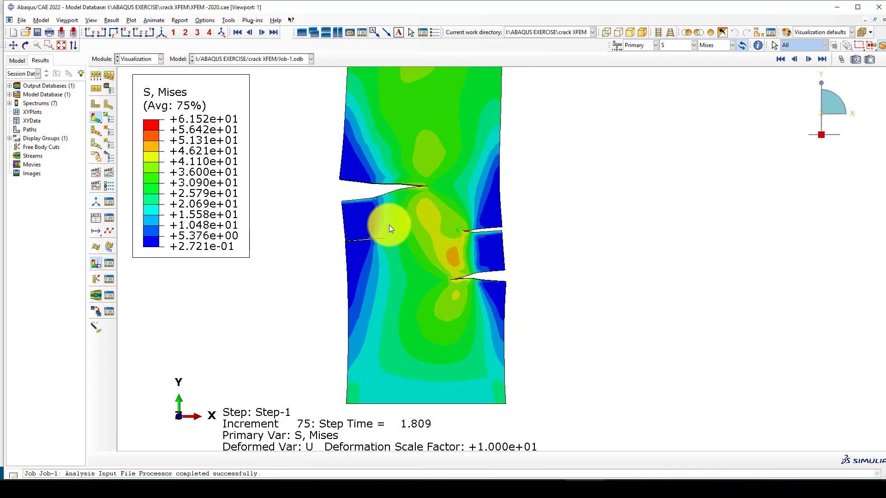
{"action": "scroll", "coordinate": [401, 189], "scroll_direction": "down", "scroll_amount": 2}
{"action": "scroll", "coordinate": [359, 232], "scroll_direction": "up", "scroll_amount": 2}
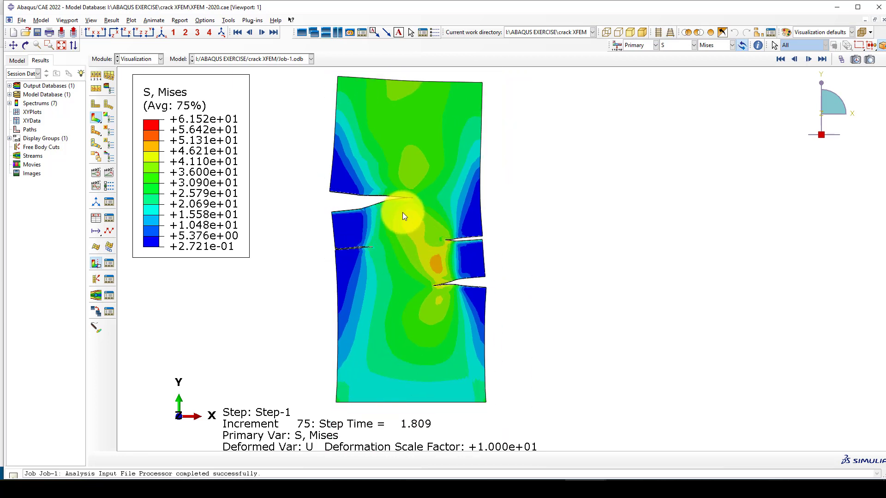
{"action": "scroll", "coordinate": [403, 212], "scroll_direction": "down", "scroll_amount": 1}
{"action": "scroll", "coordinate": [401, 274], "scroll_direction": "up", "scroll_amount": 1}
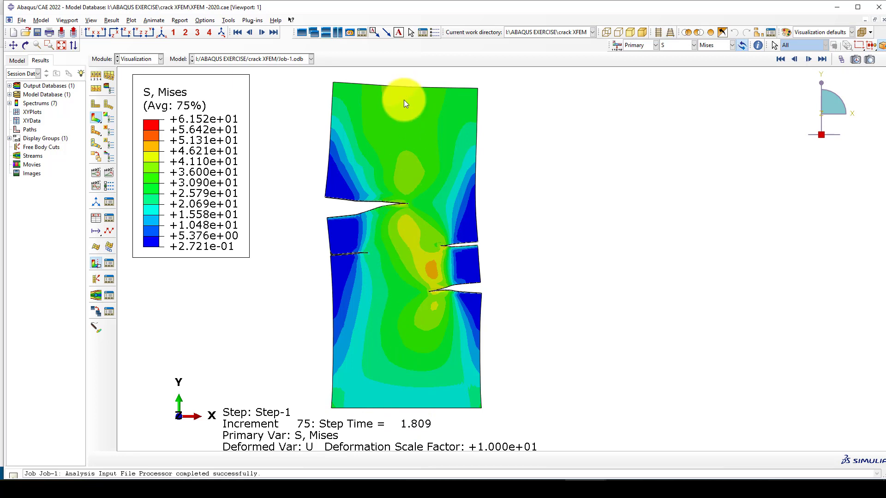
{"action": "left_click", "coordinate": [107, 173]}
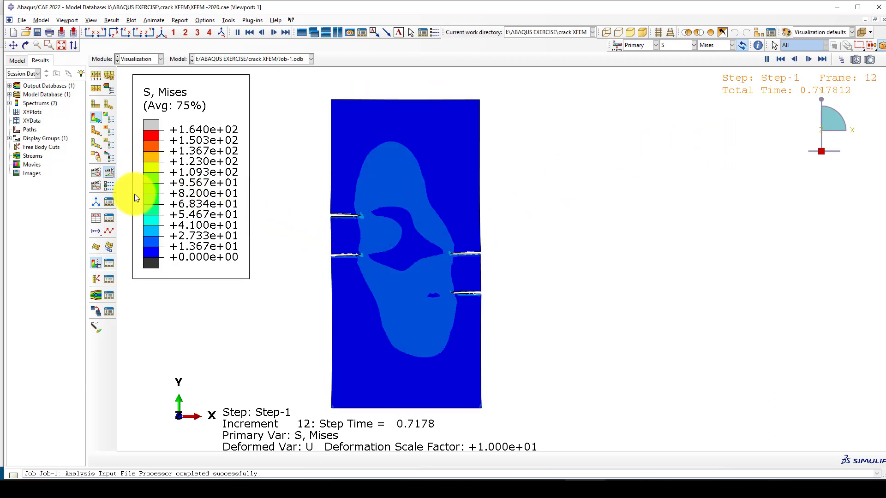
Open the XY Data Manager, keeping the animated plate in view, and stop the time-history animation
{"action": "left_click", "coordinate": [108, 218]}
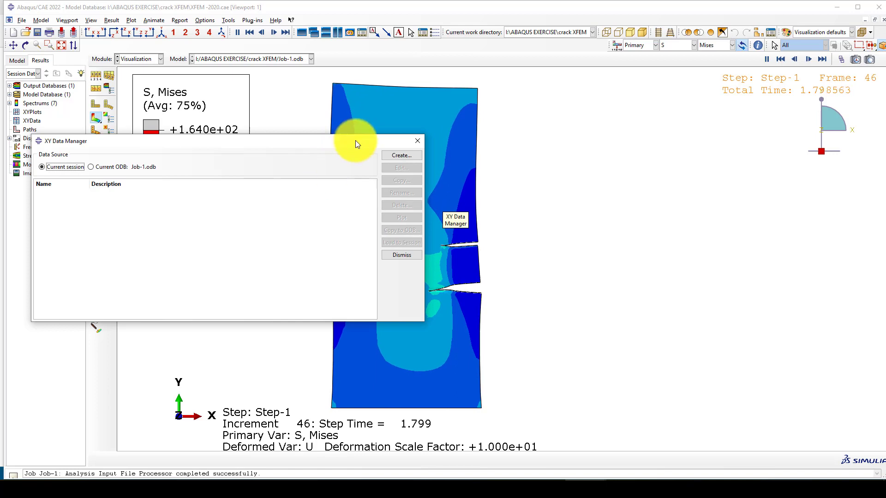
{"action": "left_click_drag", "start_coordinate": [376, 141], "coordinate": [341, 131]}
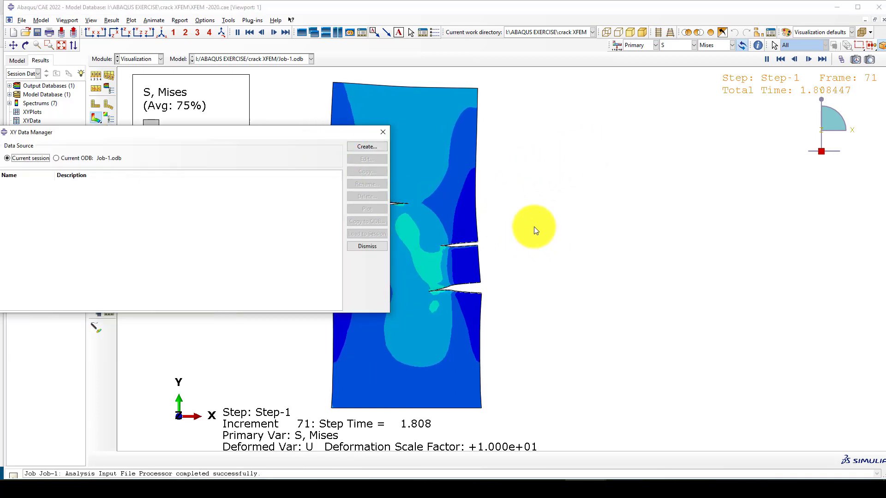
{"action": "scroll", "coordinate": [536, 226], "scroll_direction": "up", "scroll_amount": 1}
{"action": "scroll", "coordinate": [568, 225], "scroll_direction": "down", "scroll_amount": 3}
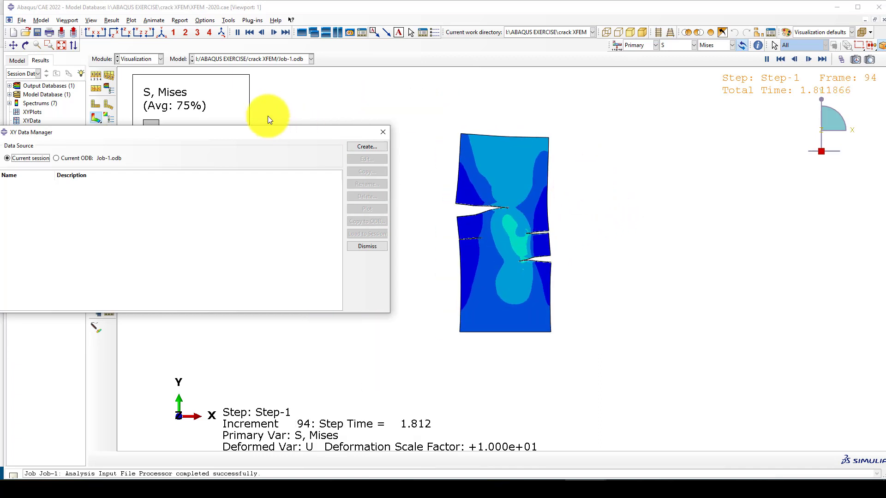
{"action": "left_click_drag", "start_coordinate": [270, 132], "coordinate": [349, 239]}
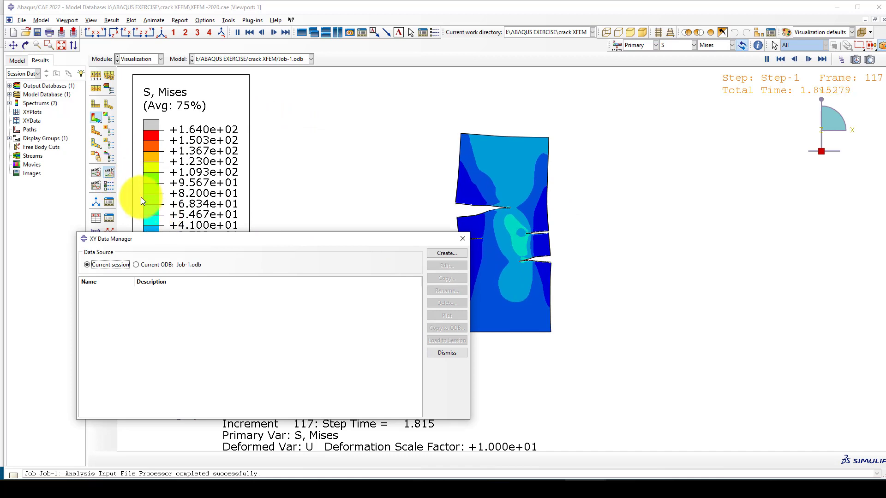
{"action": "left_click", "coordinate": [113, 174]}
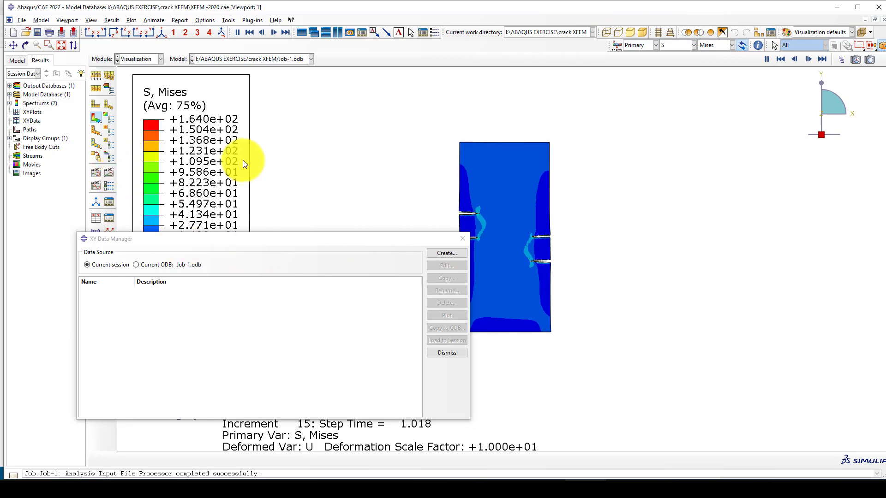
Create XY data from ODB history output and plot Internal energy: ALLIE for Whole Model, keeping the curve in view
{"action": "left_click_drag", "start_coordinate": [460, 239], "coordinate": [444, 140]}
{"action": "left_click", "coordinate": [425, 157]}
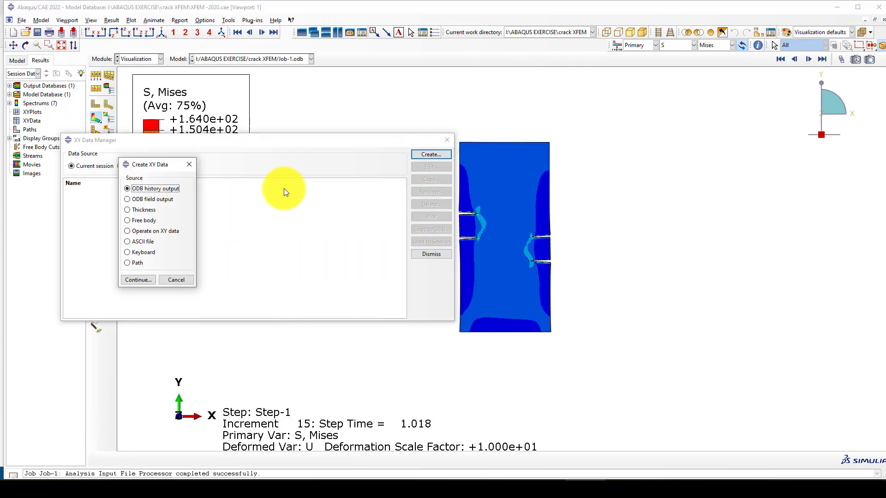
{"action": "left_click", "coordinate": [138, 279]}
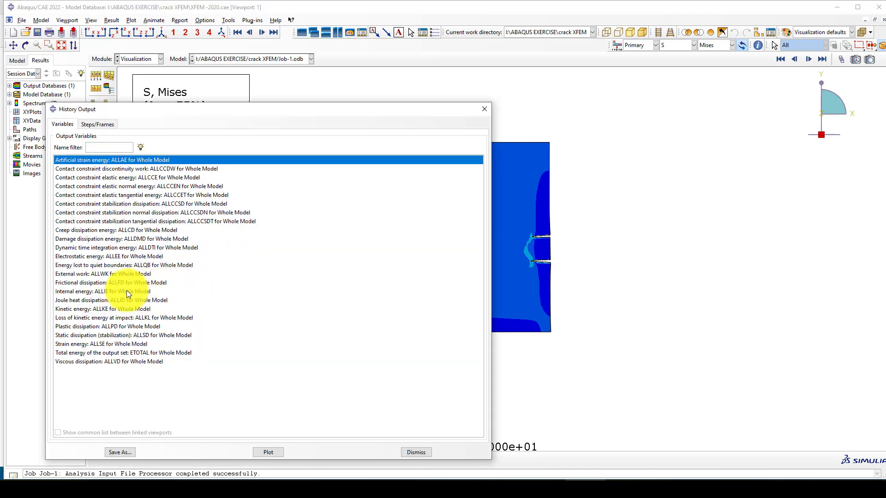
{"action": "left_click", "coordinate": [113, 292]}
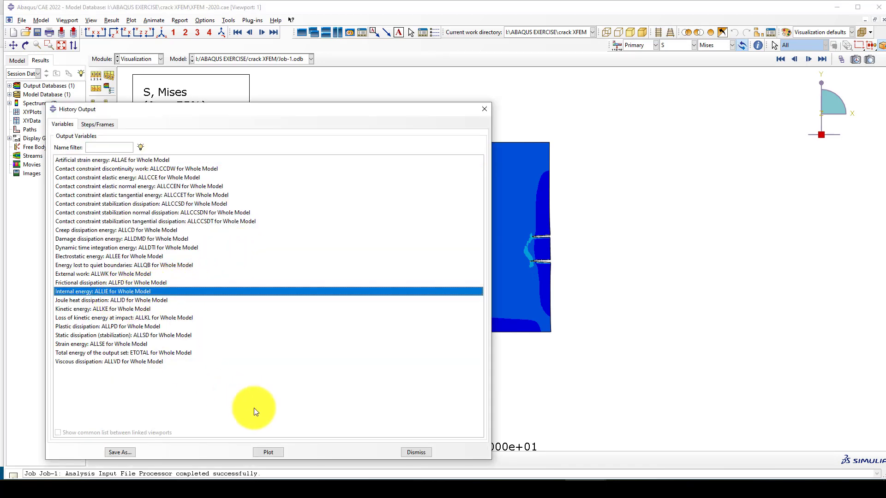
{"action": "left_click", "coordinate": [268, 451]}
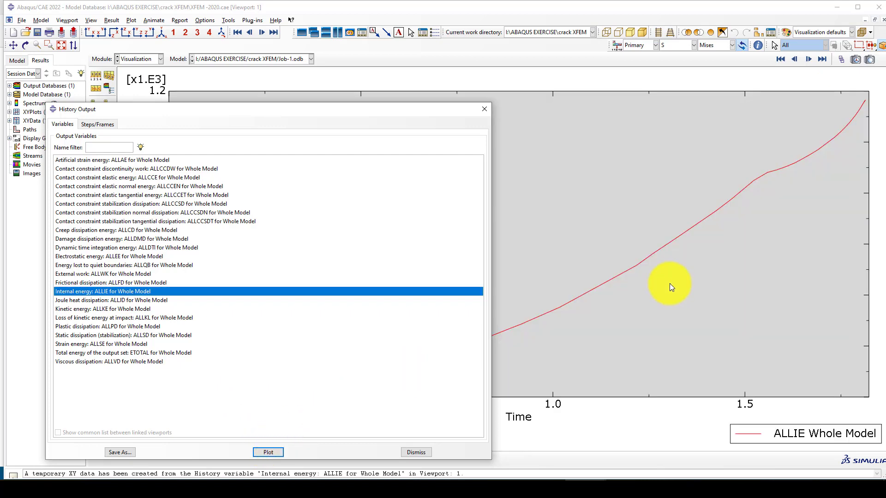
{"action": "left_click_drag", "start_coordinate": [377, 115], "coordinate": [386, 306]}
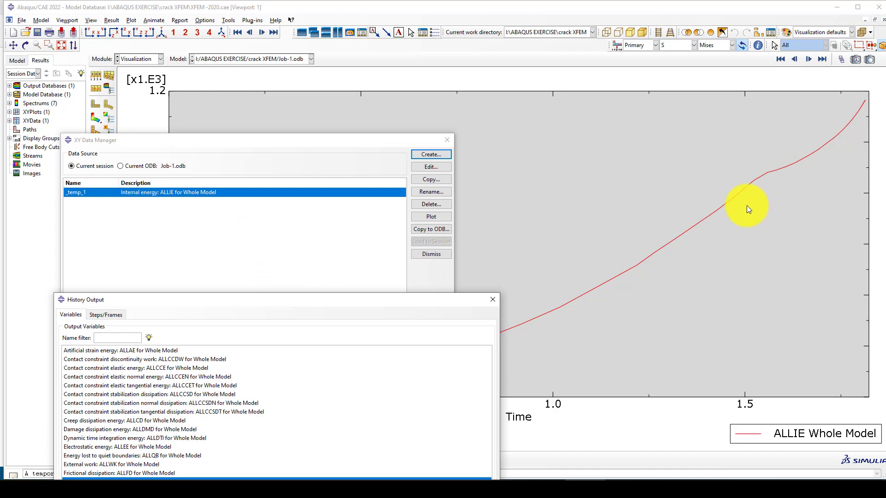
{"action": "left_click_drag", "start_coordinate": [375, 300], "coordinate": [344, 117]}
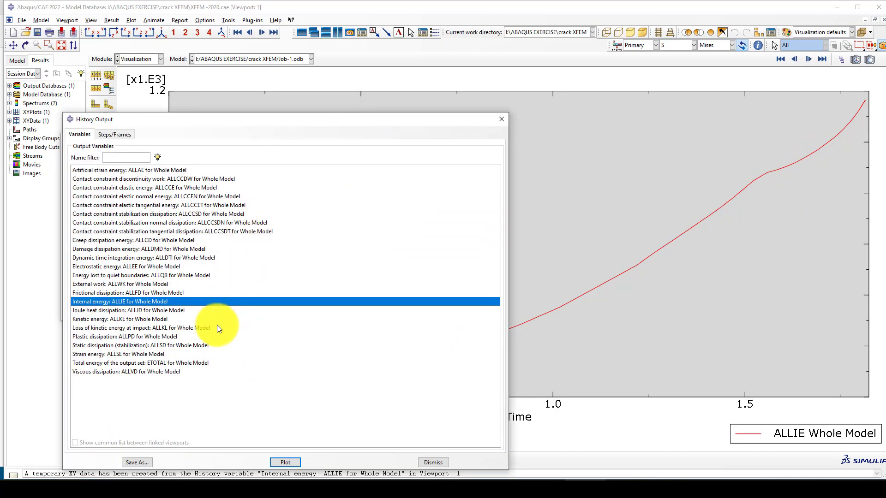
Plot Strain energy: ALLSE for Whole Model from the history output variables
{"action": "left_click", "coordinate": [160, 329]}
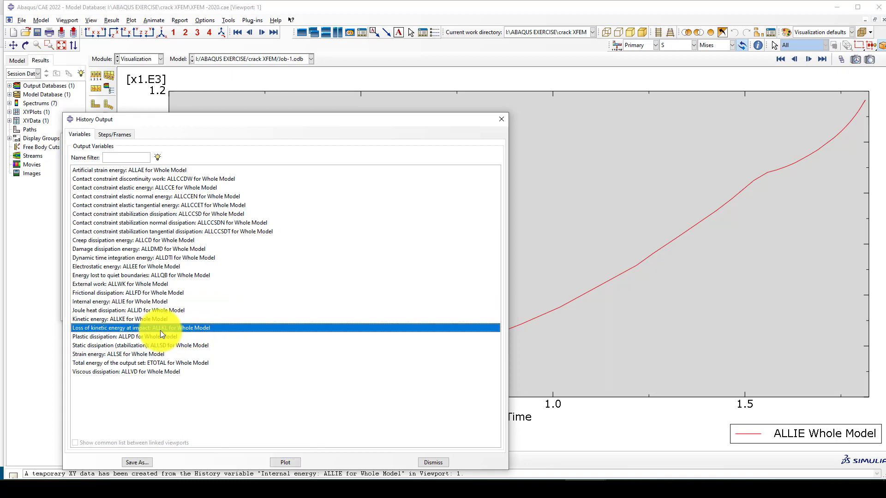
{"action": "left_click", "coordinate": [125, 339]}
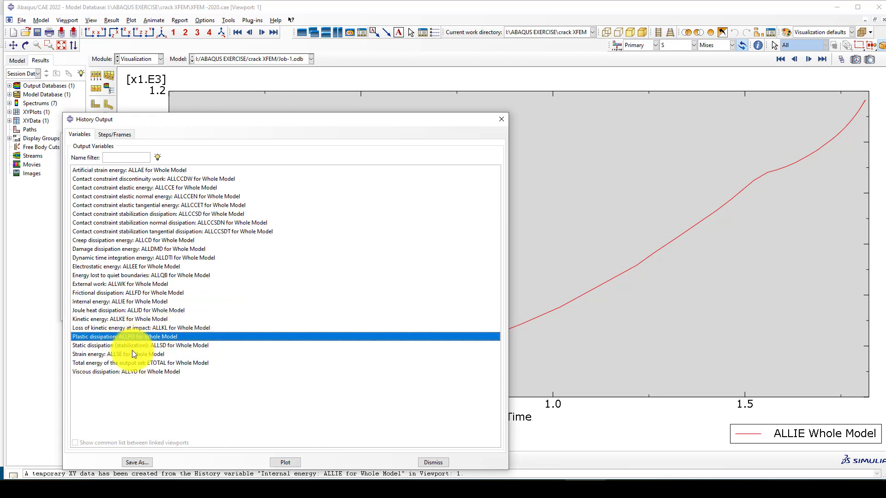
{"action": "left_click", "coordinate": [83, 356]}
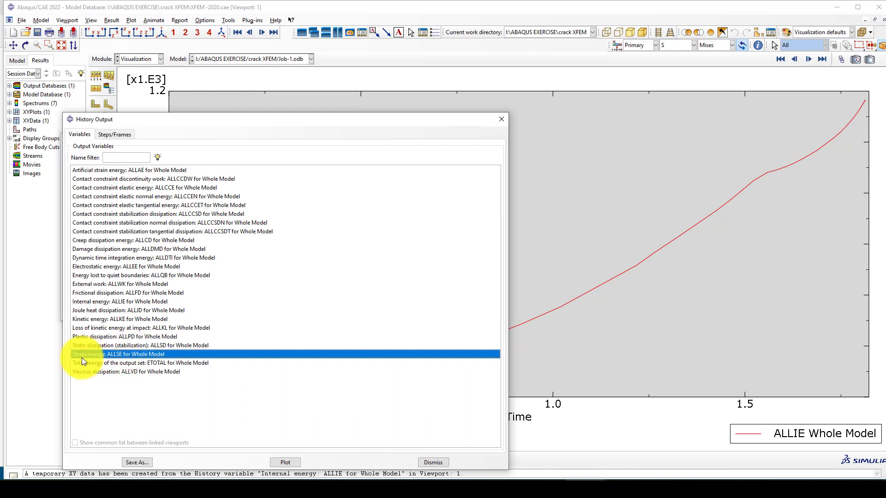
{"action": "left_click", "coordinate": [286, 463]}
{"action": "scroll", "coordinate": [695, 243], "scroll_direction": "down", "scroll_amount": 1}
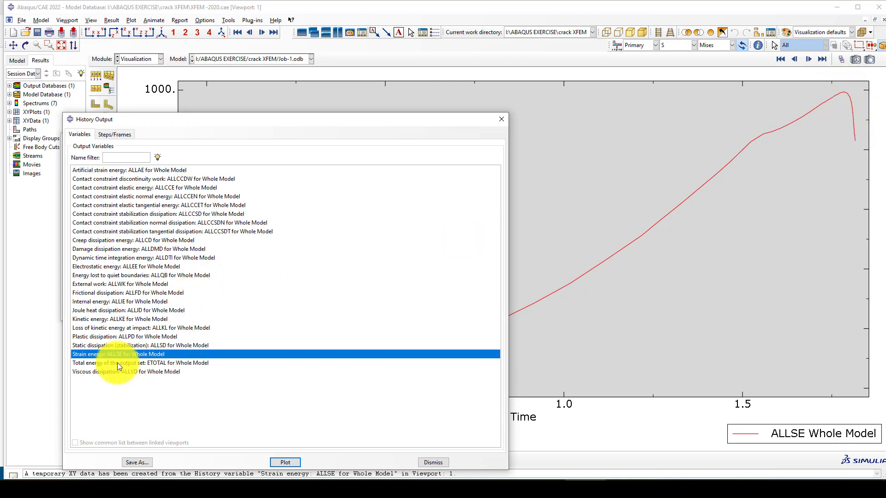
Plot Damage dissipation energy: ALLDMD for Whole Model from the history output variables
{"action": "left_click", "coordinate": [131, 364]}
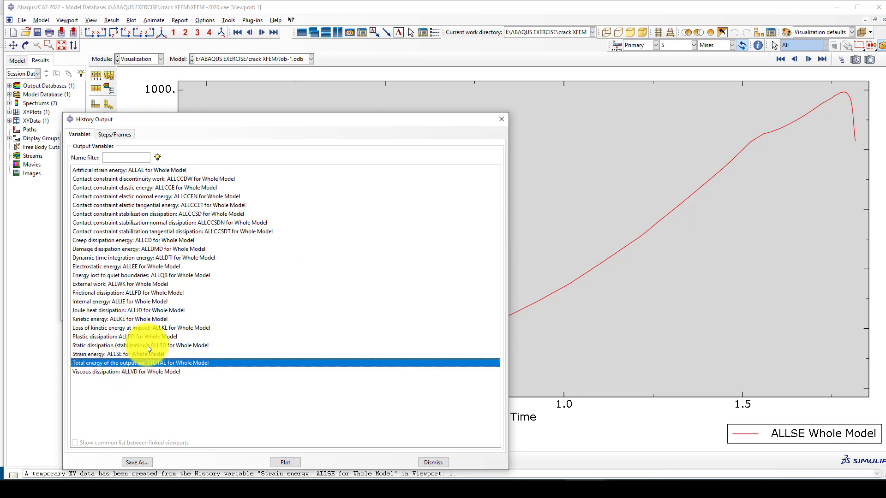
{"action": "left_click", "coordinate": [134, 249]}
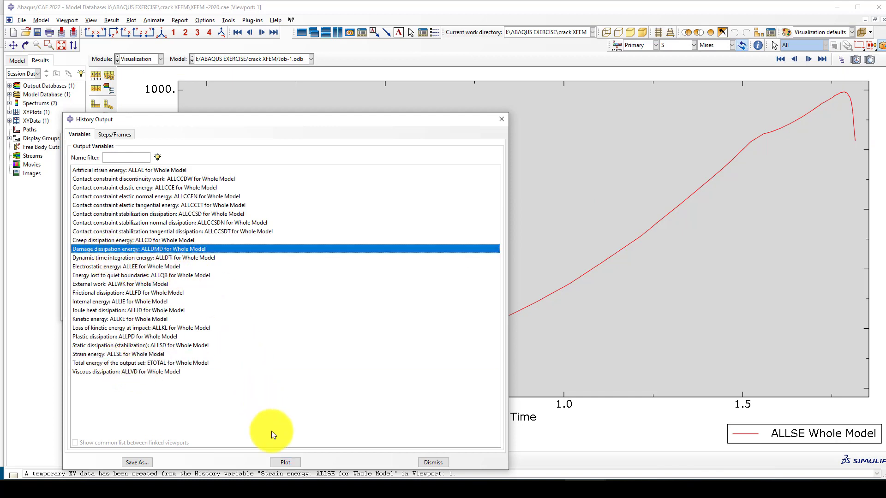
{"action": "left_click", "coordinate": [285, 463]}
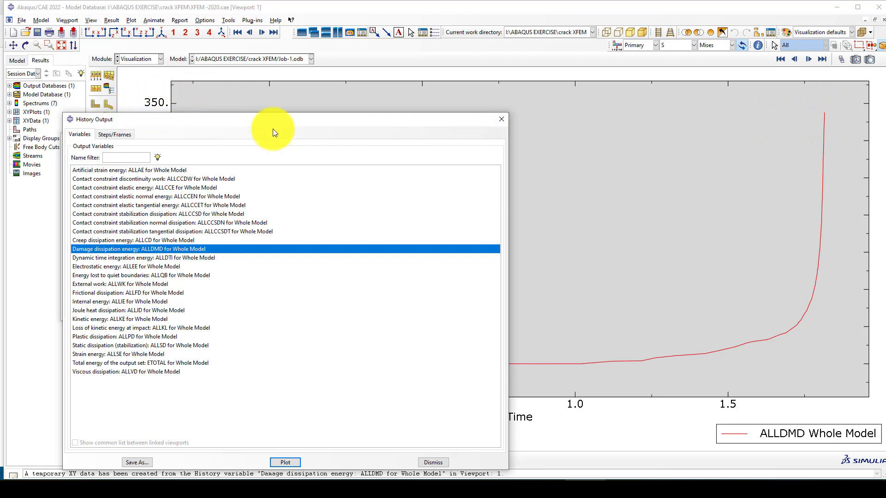
Review the remaining whole-model energy variables in the history output list, from ALLDTI to ETOTAL, and reselect damage dissipation energy ALLDMD
{"action": "left_click", "coordinate": [137, 258]}
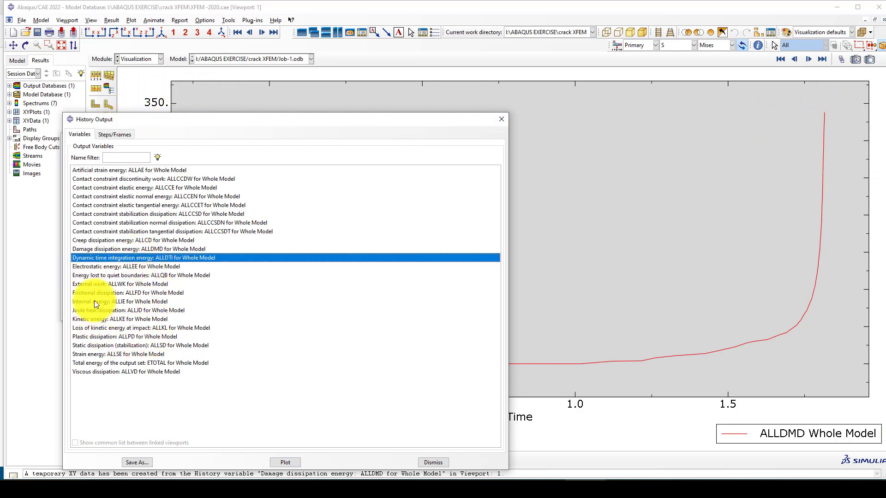
{"action": "left_click", "coordinate": [121, 327]}
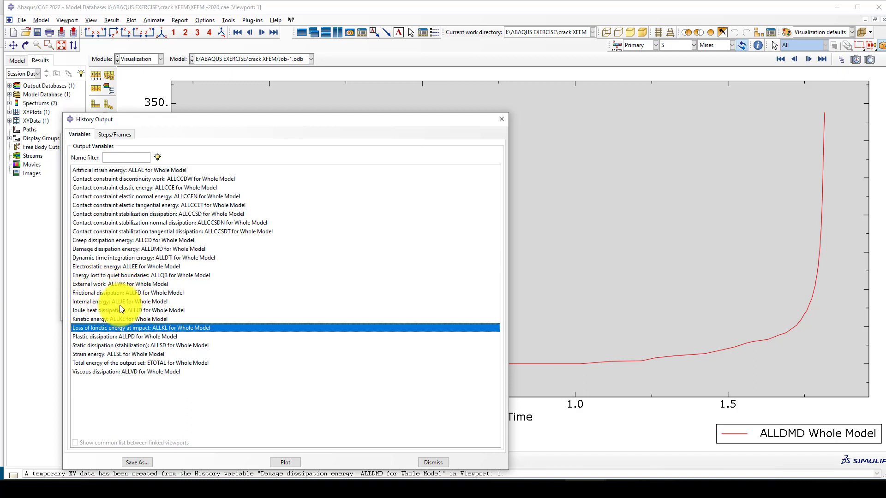
{"action": "left_click", "coordinate": [99, 337]}
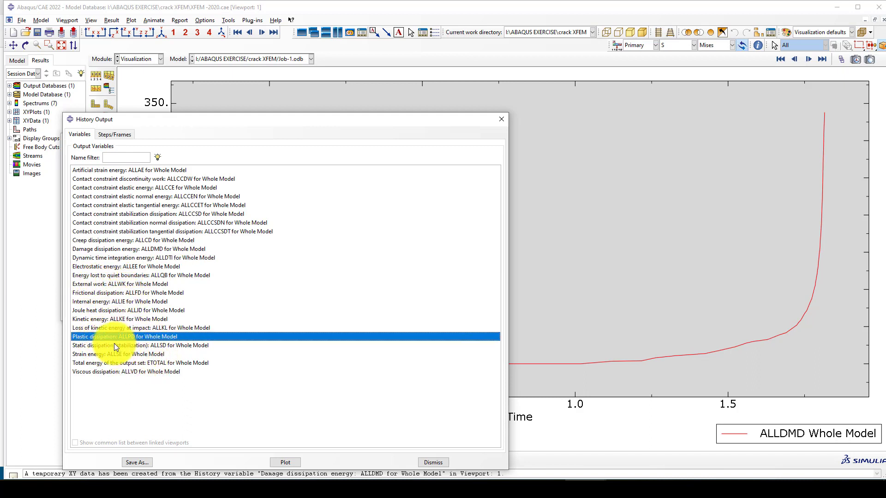
{"action": "left_click", "coordinate": [114, 346]}
{"action": "left_click", "coordinate": [97, 353]}
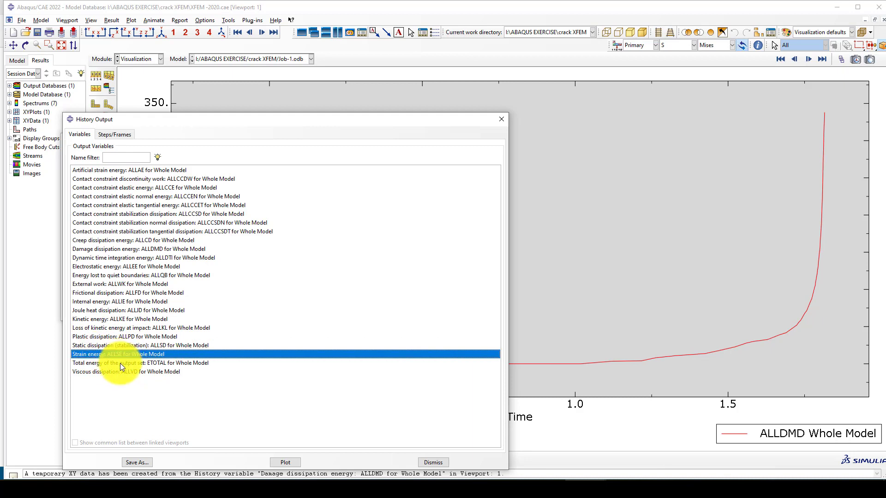
{"action": "left_click", "coordinate": [119, 364]}
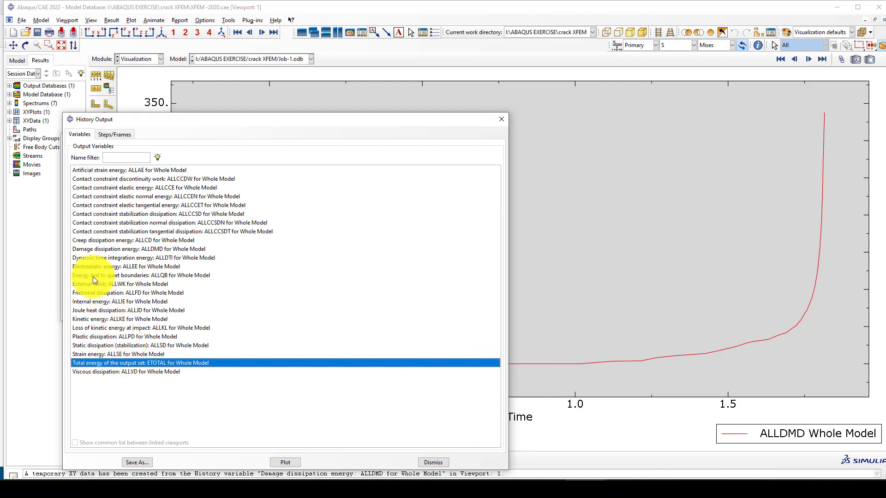
{"action": "left_click", "coordinate": [84, 250]}
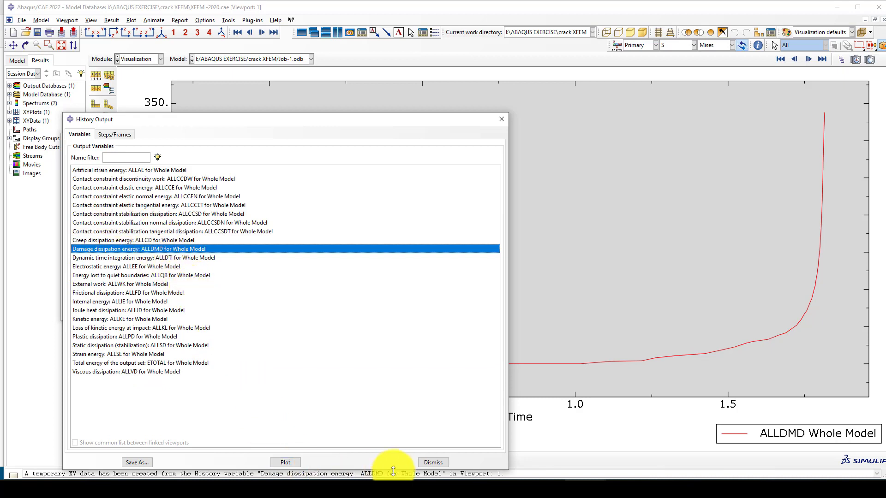
Close the history output and XY data dialogs and show the Mises stress contours on the deformed plate at the last frame
{"action": "left_click", "coordinate": [433, 462]}
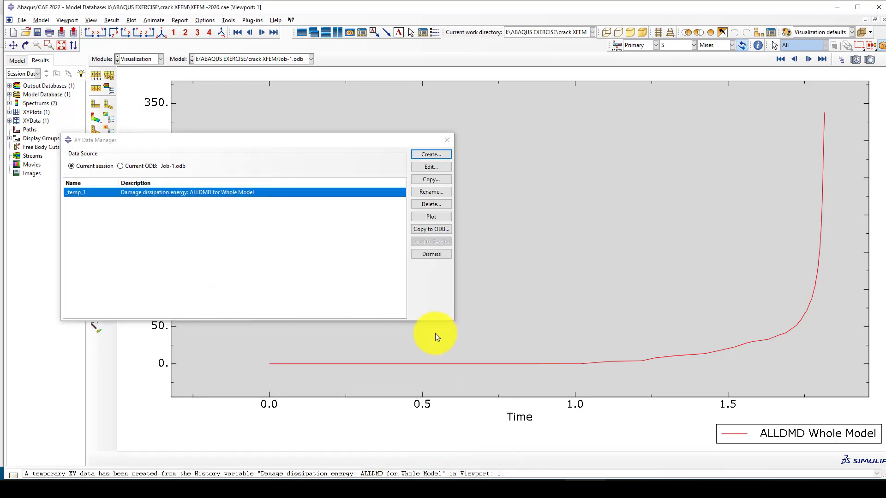
{"action": "left_click", "coordinate": [447, 138]}
{"action": "left_click", "coordinate": [97, 117]}
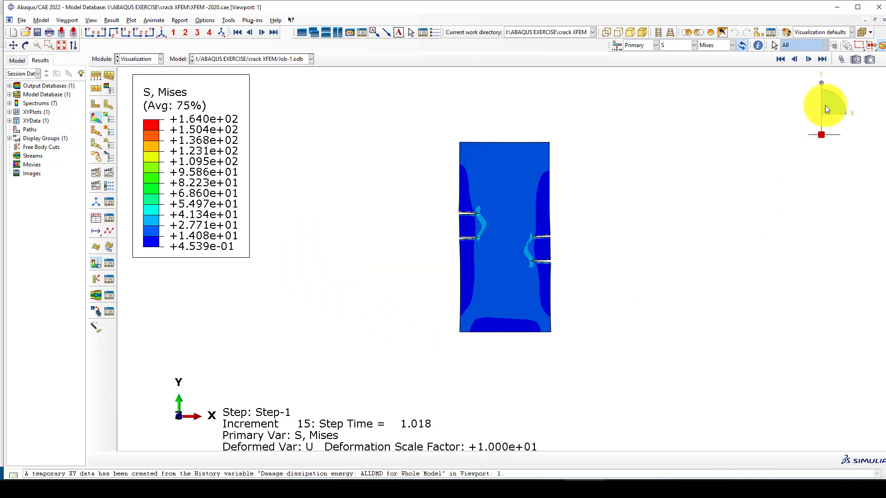
{"action": "left_click", "coordinate": [823, 59]}
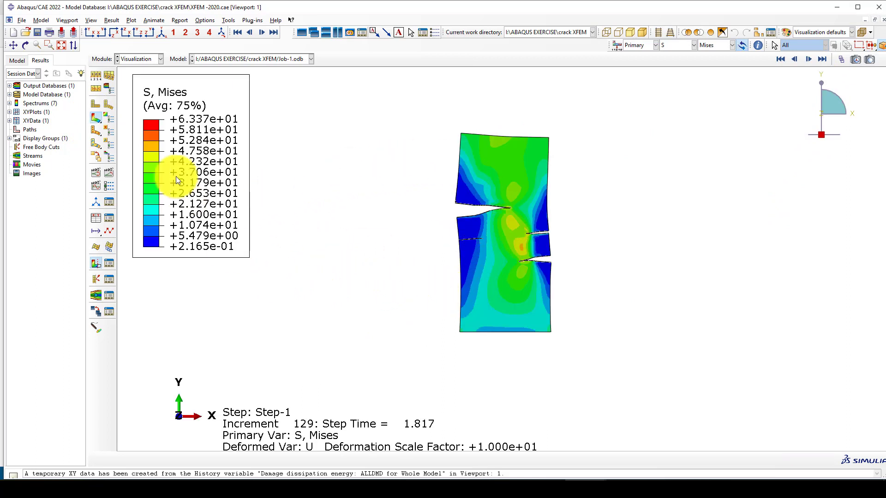
{"action": "left_click", "coordinate": [22, 20]}
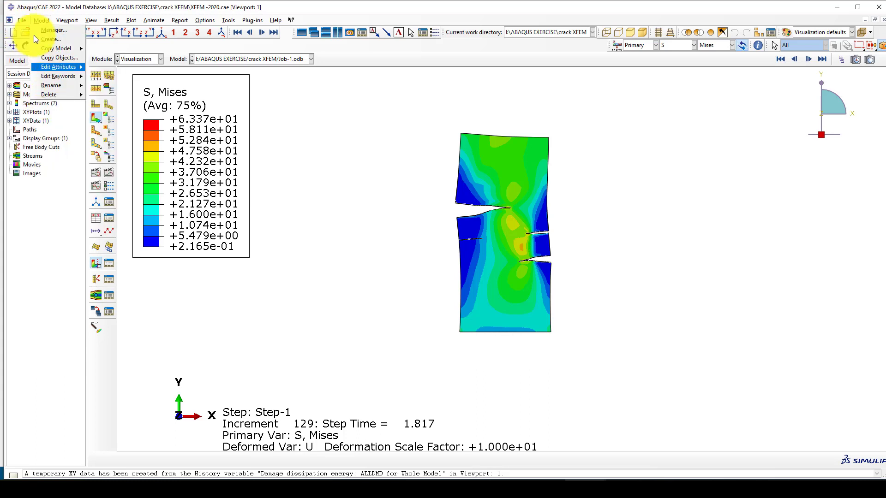
{"action": "left_click", "coordinate": [17, 18]}
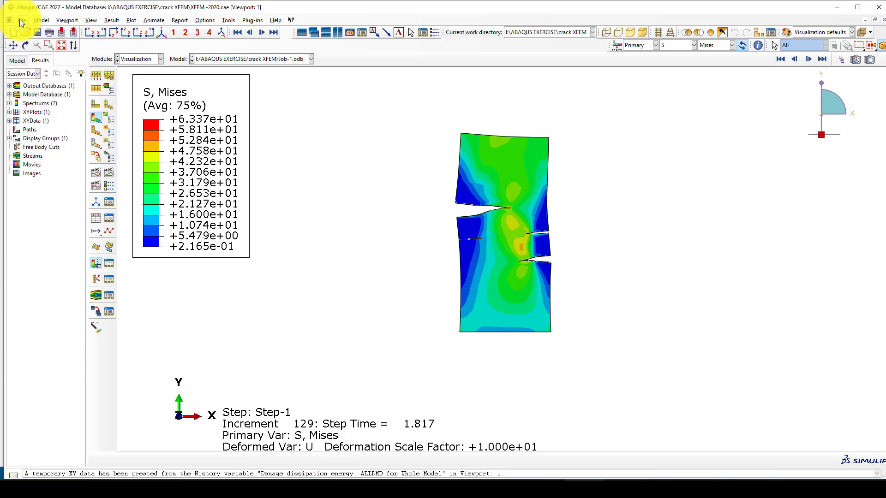
{"action": "left_click", "coordinate": [19, 18]}
{"action": "mouse_move", "coordinate": [66, 133]}
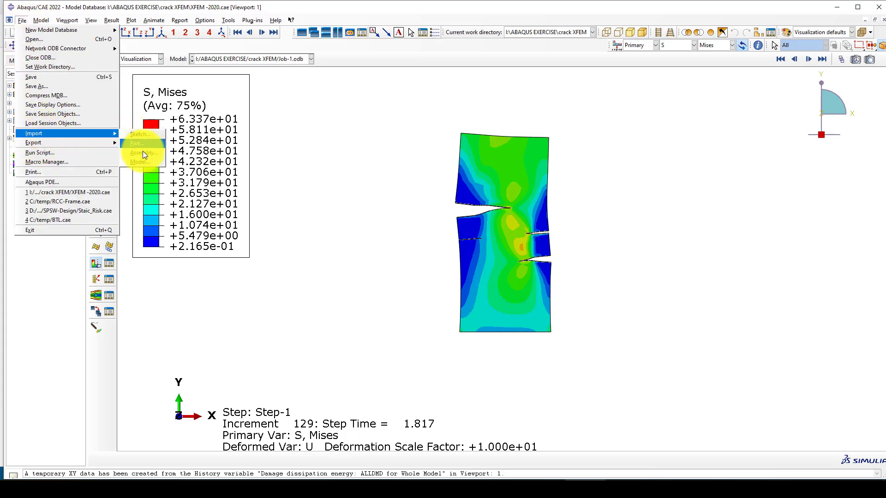
{"action": "left_click", "coordinate": [381, 159]}
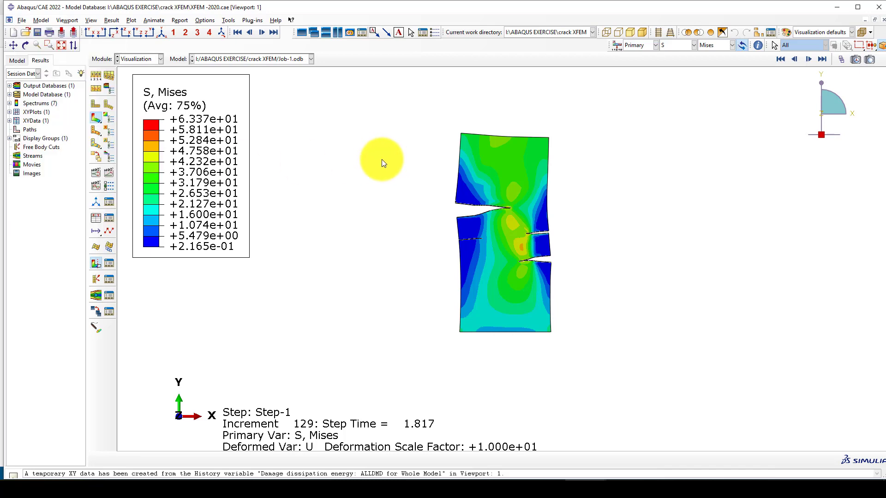